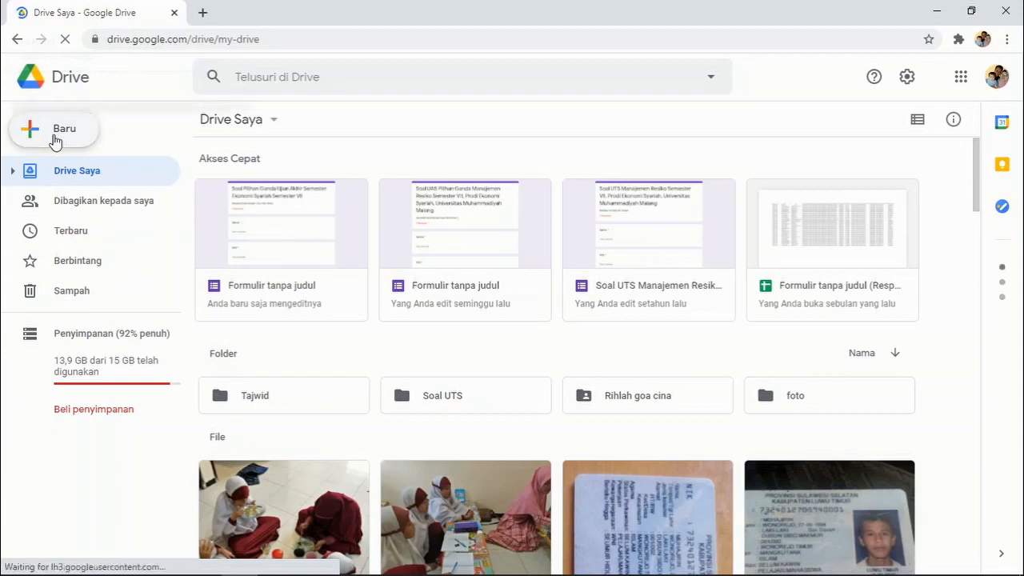
Create a new blank Google Form from Drive and title it "Soal Pilihan Ganda Ujian Akhir Semester".
left_click(56, 141)
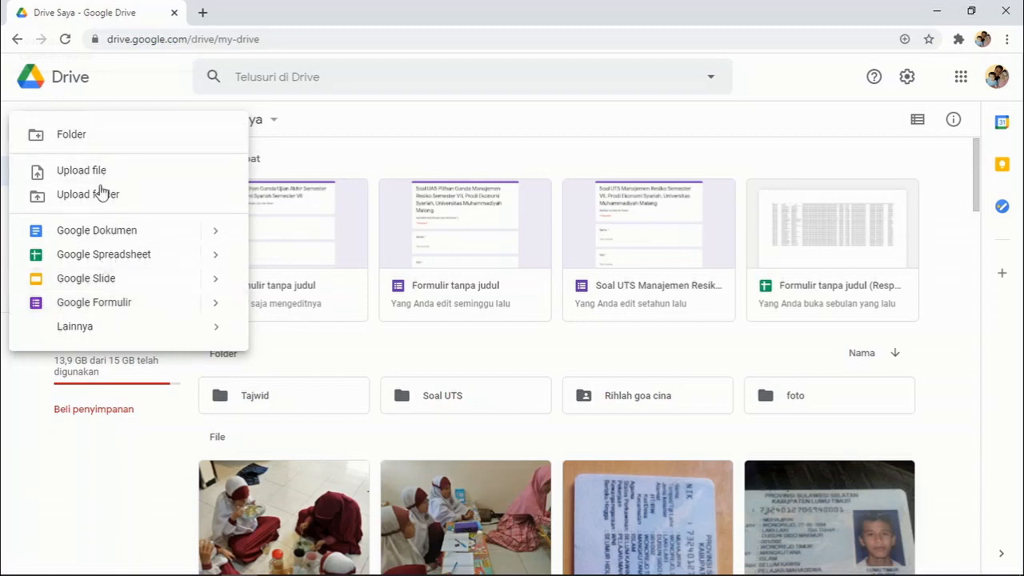
left_click(100, 309)
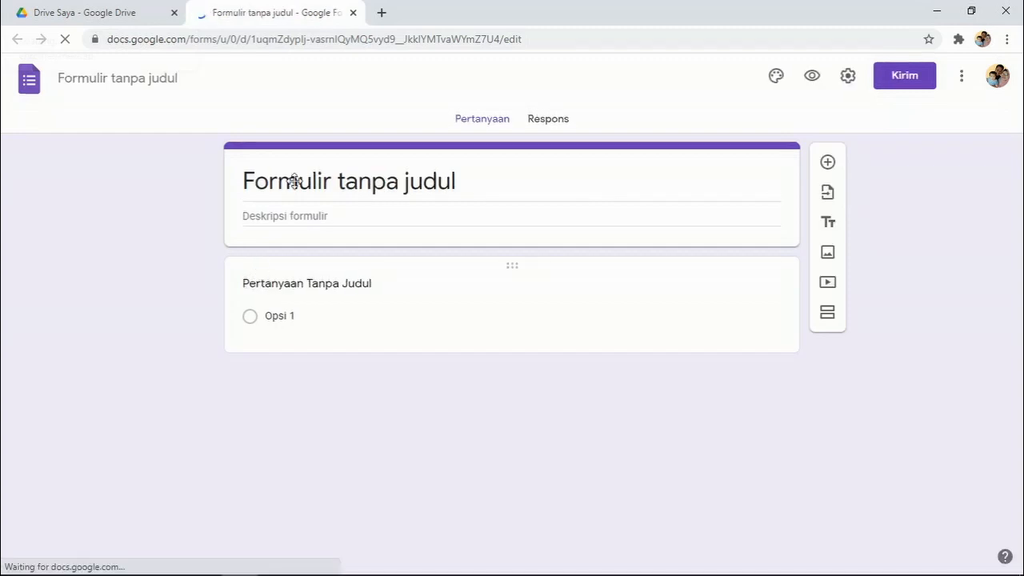
left_click(397, 182)
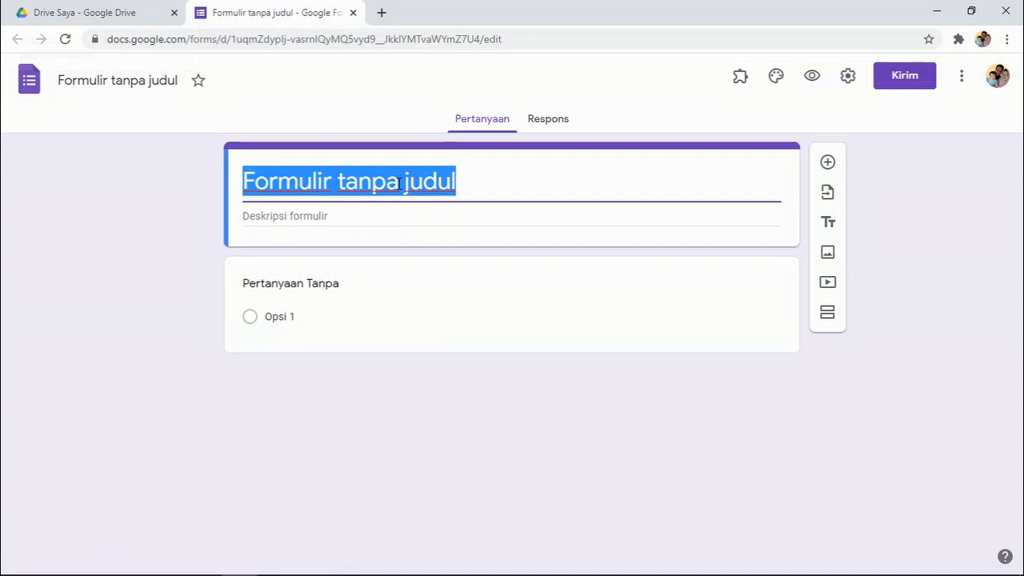
type("Soal ")
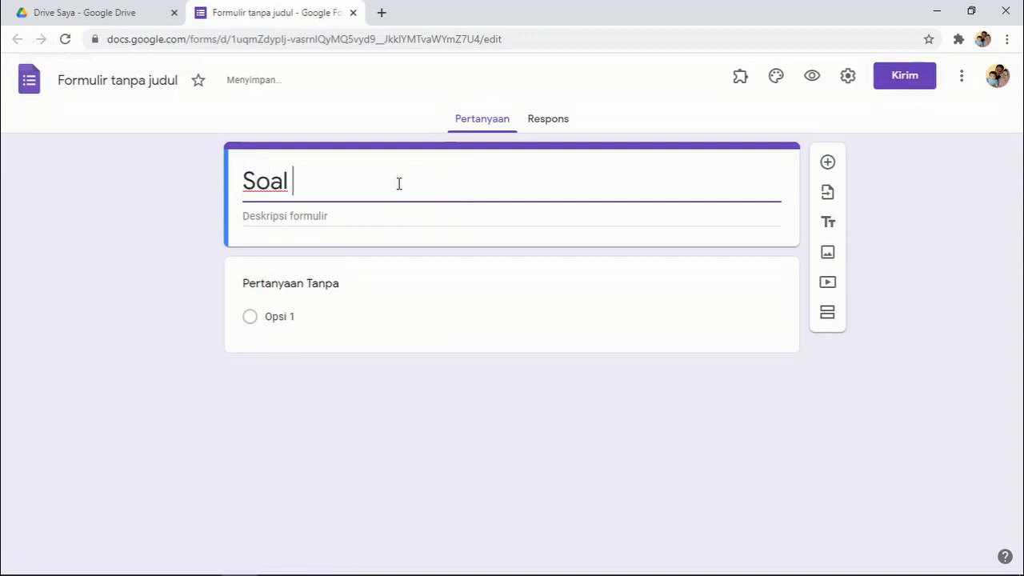
type("Pilih")
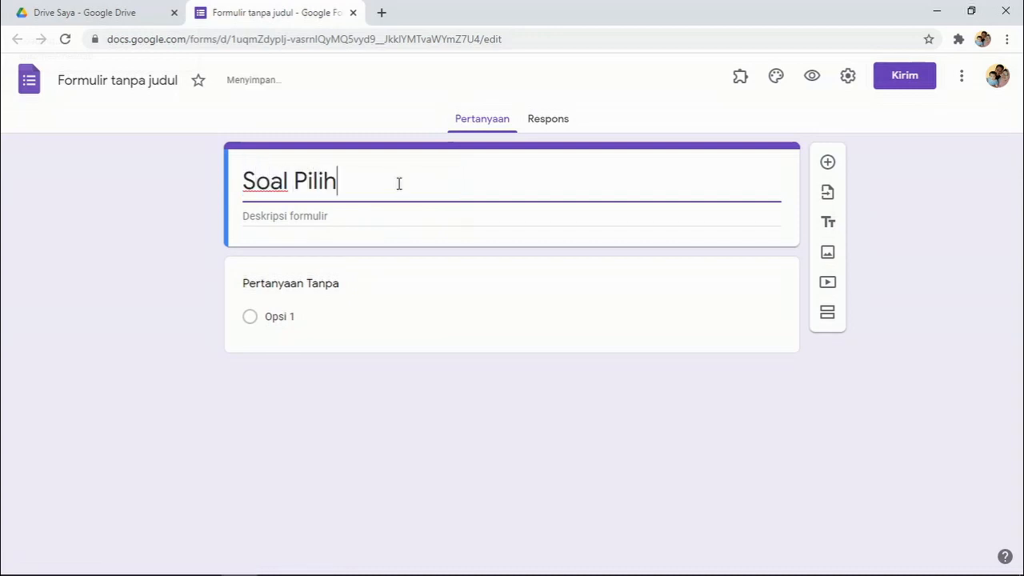
type("an Ganda")
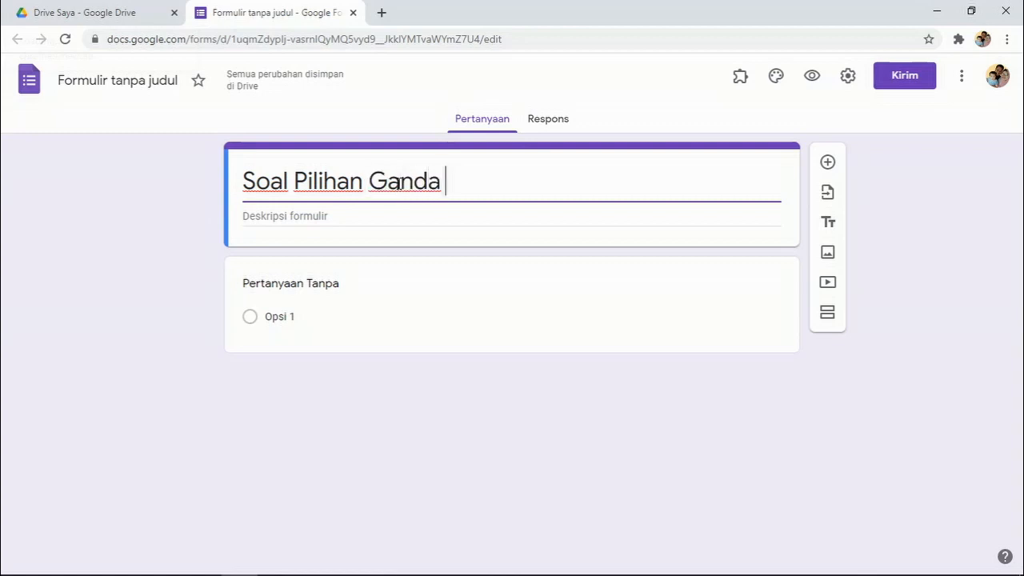
type(" Ujian")
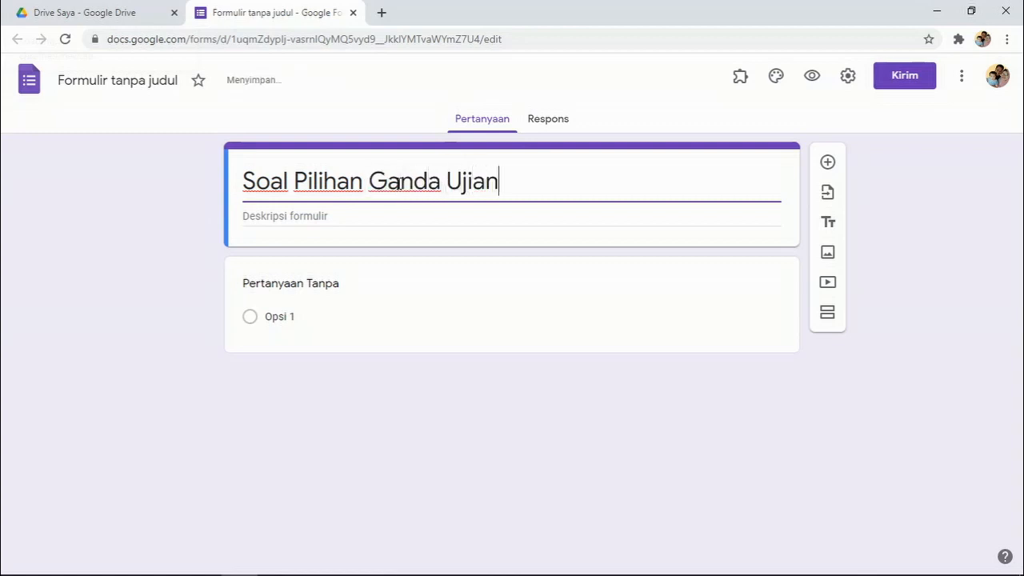
type(" Akh")
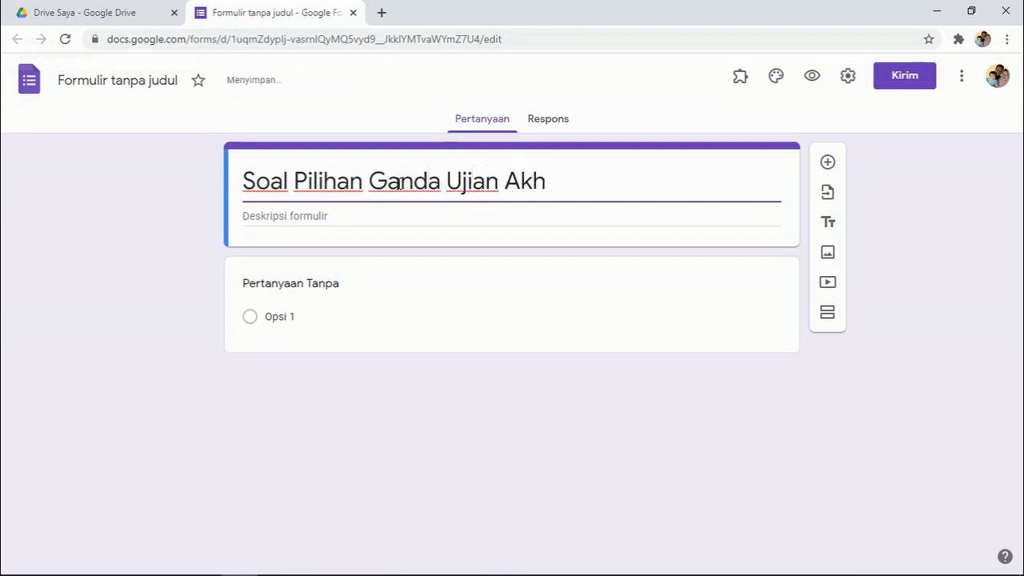
type("ir Sme")
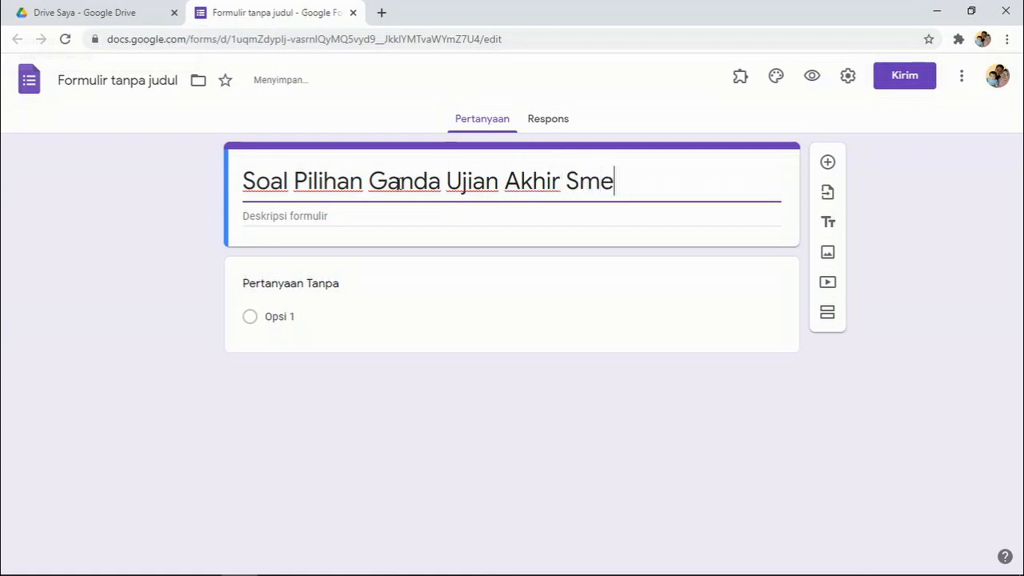
type("ster")
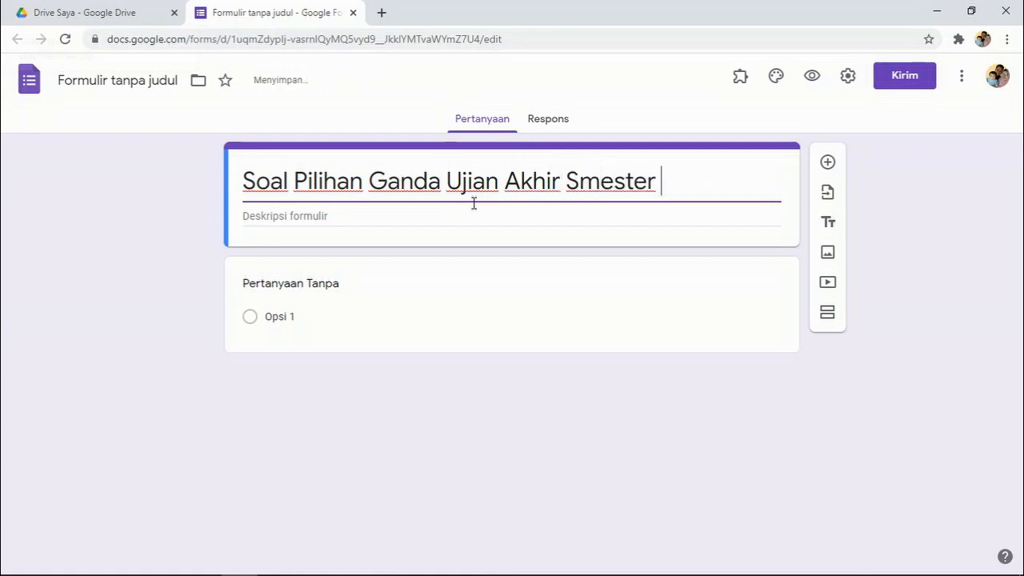
left_click(581, 181)
type("e")
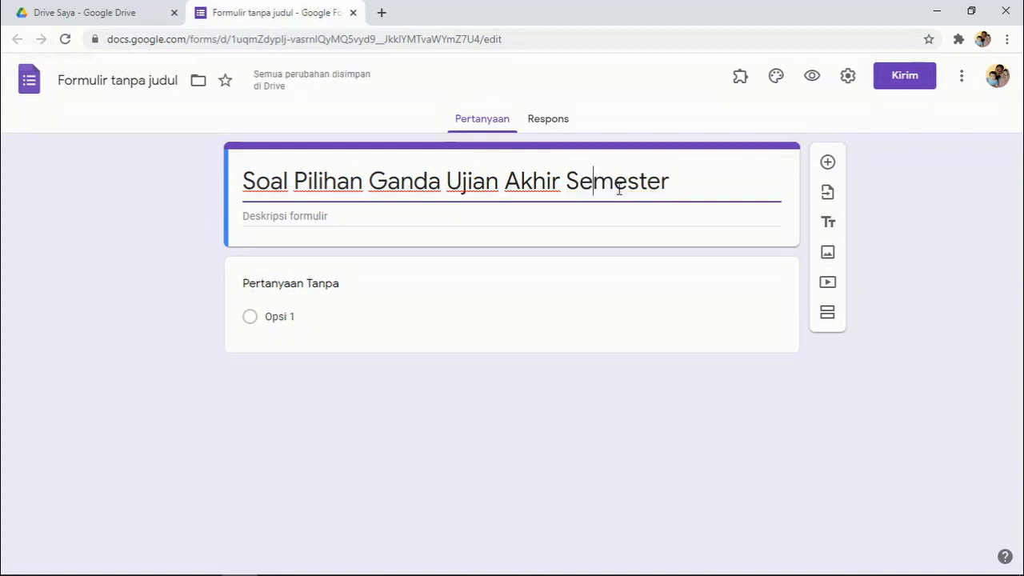
Extend the end of the form title with "Prodi Ekonomi Syariah Semester VII Mata Kuliah Manajemen Risiko".
left_click(701, 188)
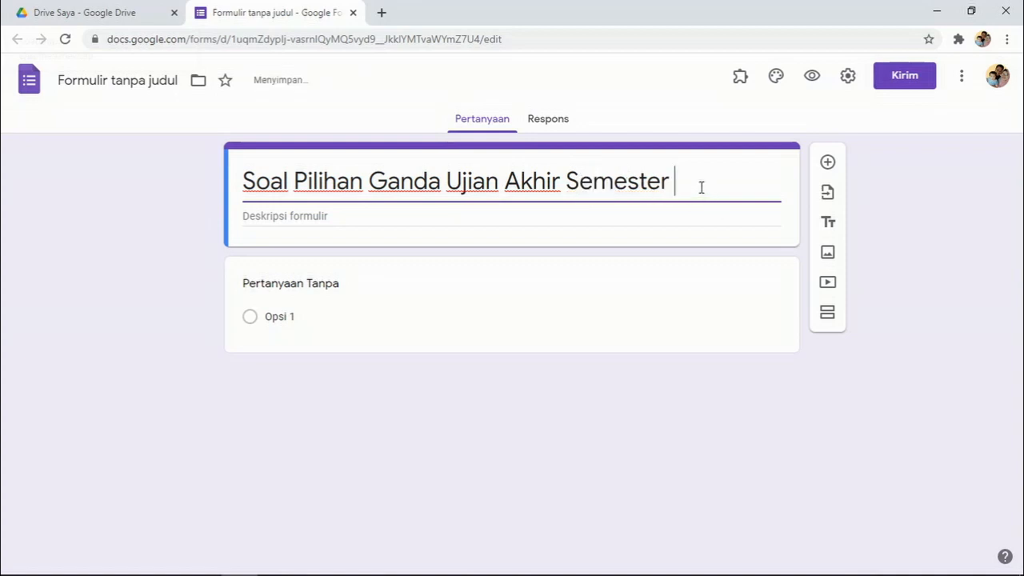
type("Prodi")
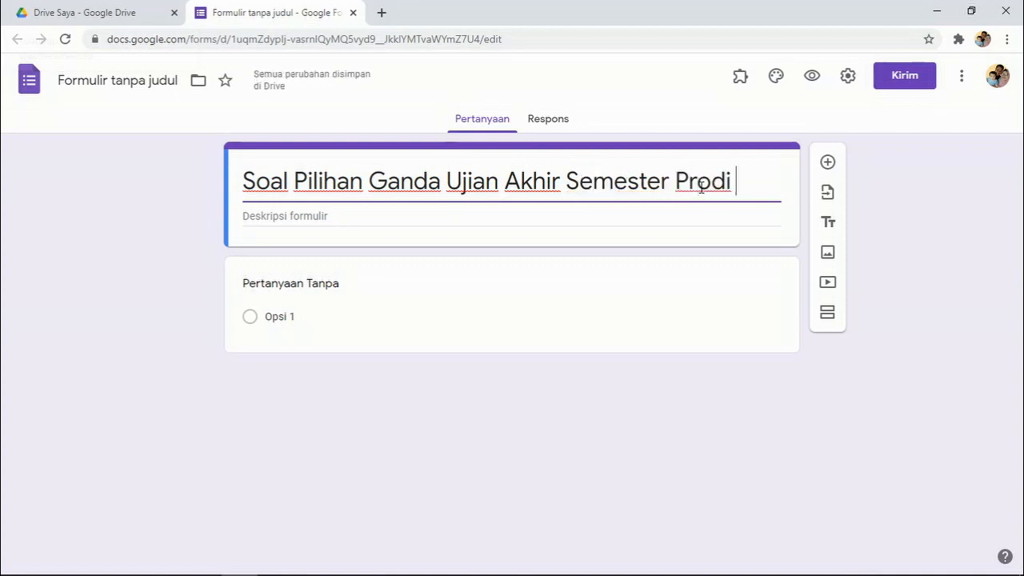
type(" Ekon")
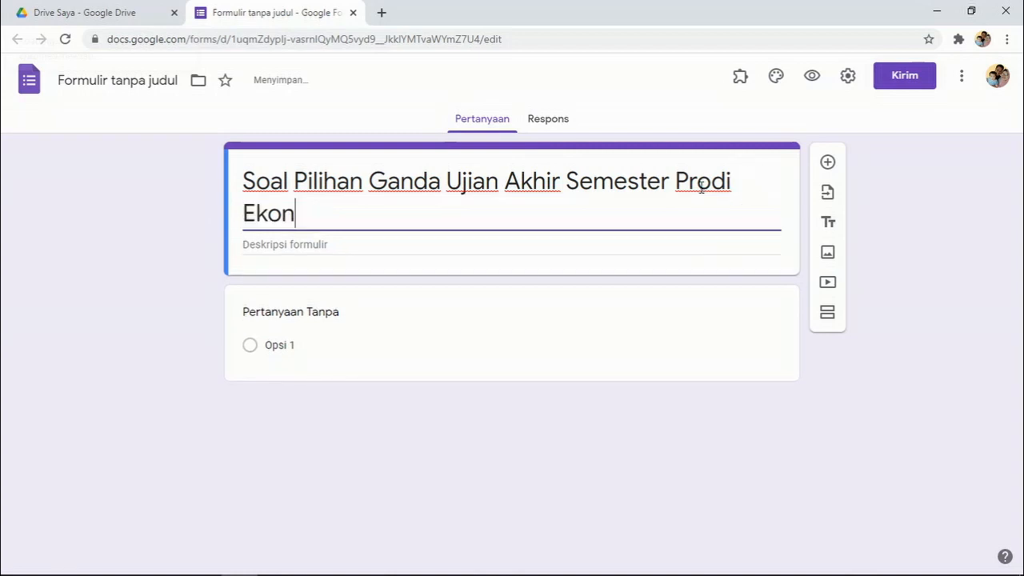
type("omi Syar")
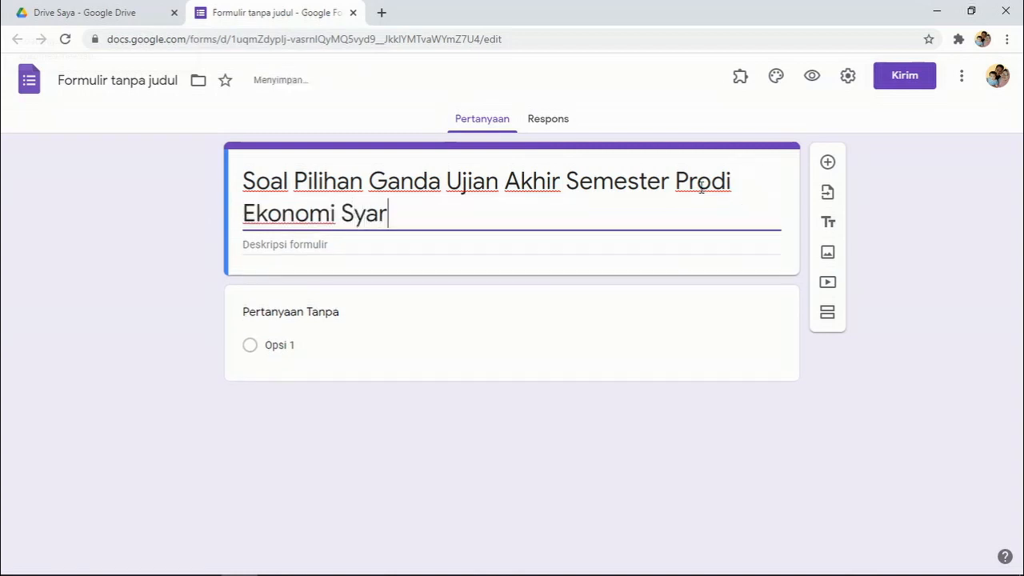
type("iah ")
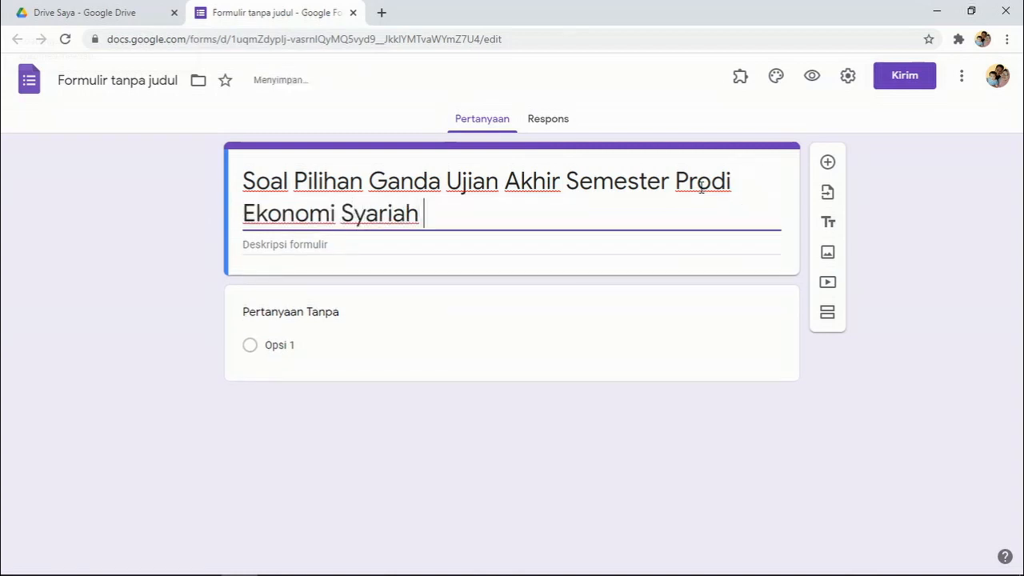
type("Semeste")
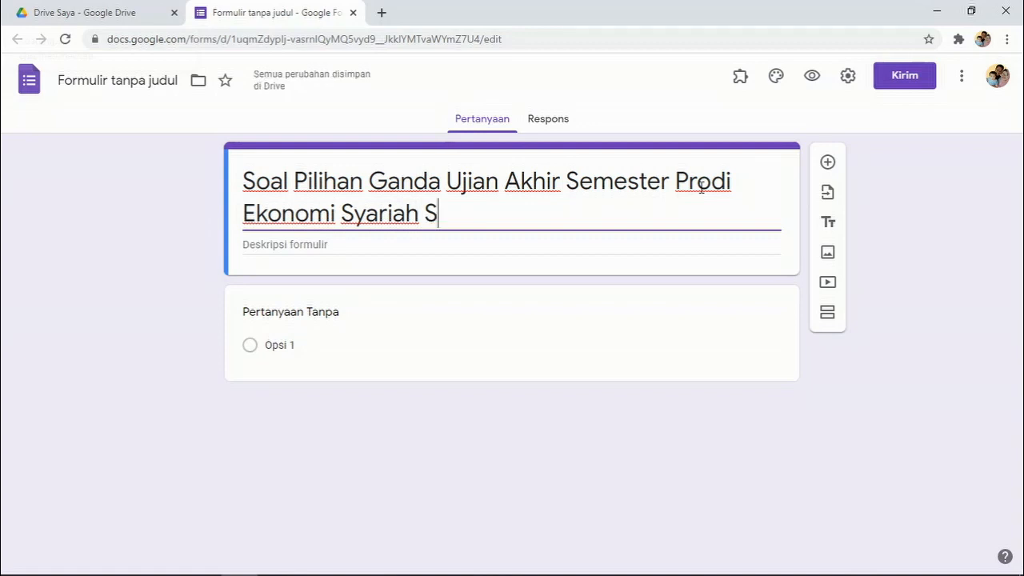
type("r")
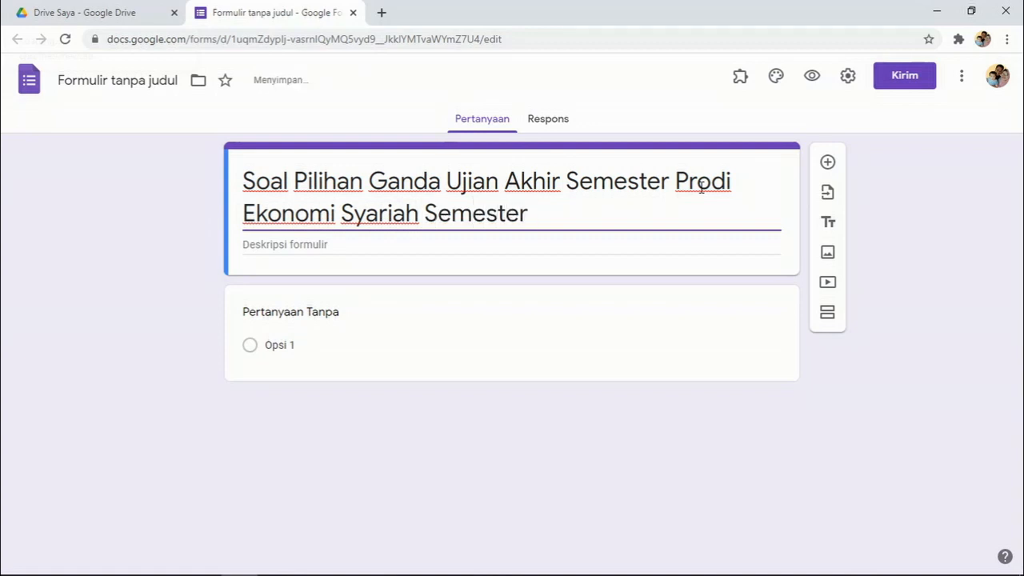
type(" VII MAta")
key("BackSpace")
key("BackSpace")
key("BackSpace")
key("BackSpace")
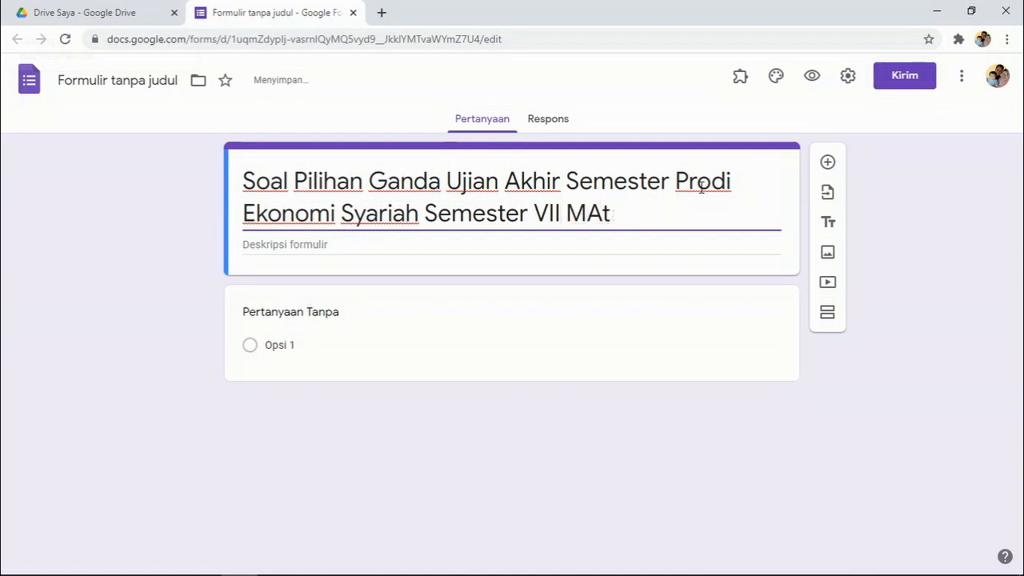
type("ata Kuliah ")
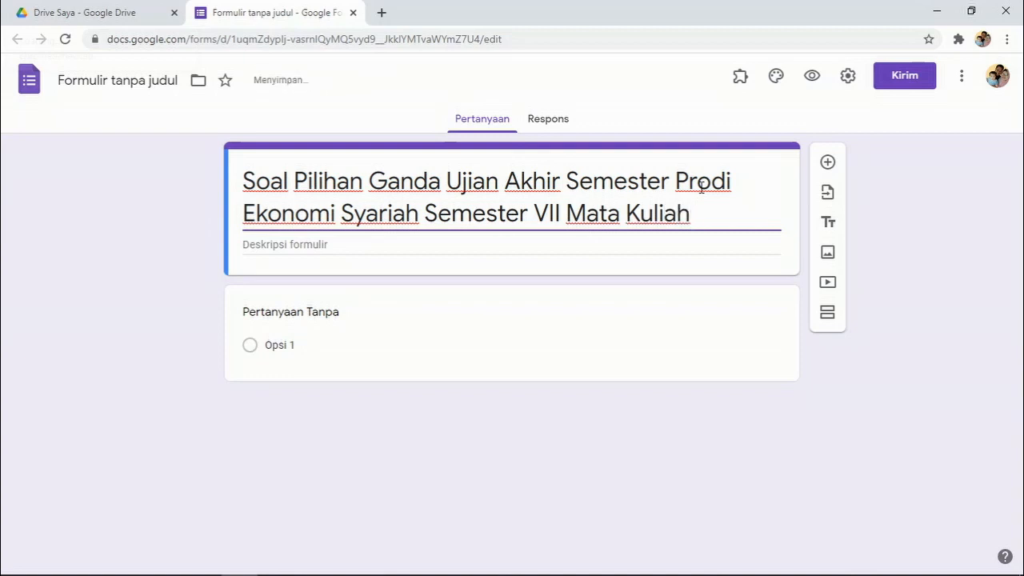
type("Mn")
key("BackSpace")
type("ana")
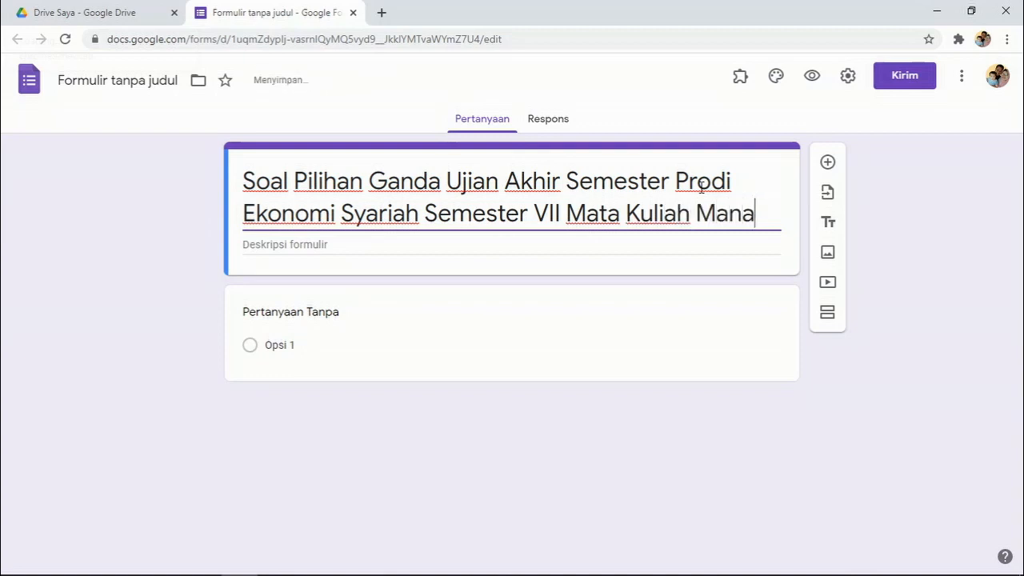
type("jemen Risiko")
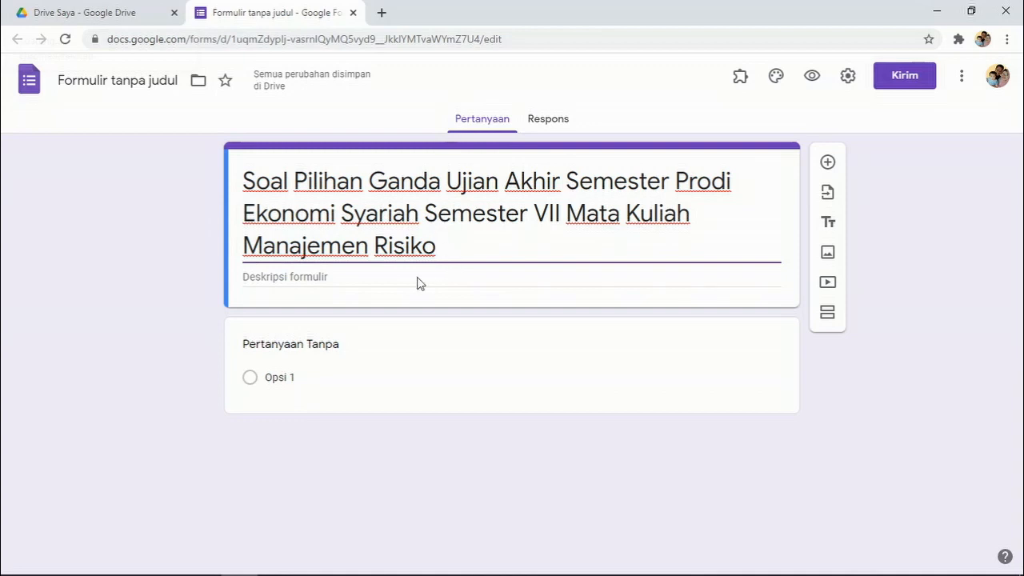
Enter "Jawablah Soal Dengan Jujur Dan Benar" as the form description.
left_click(337, 276)
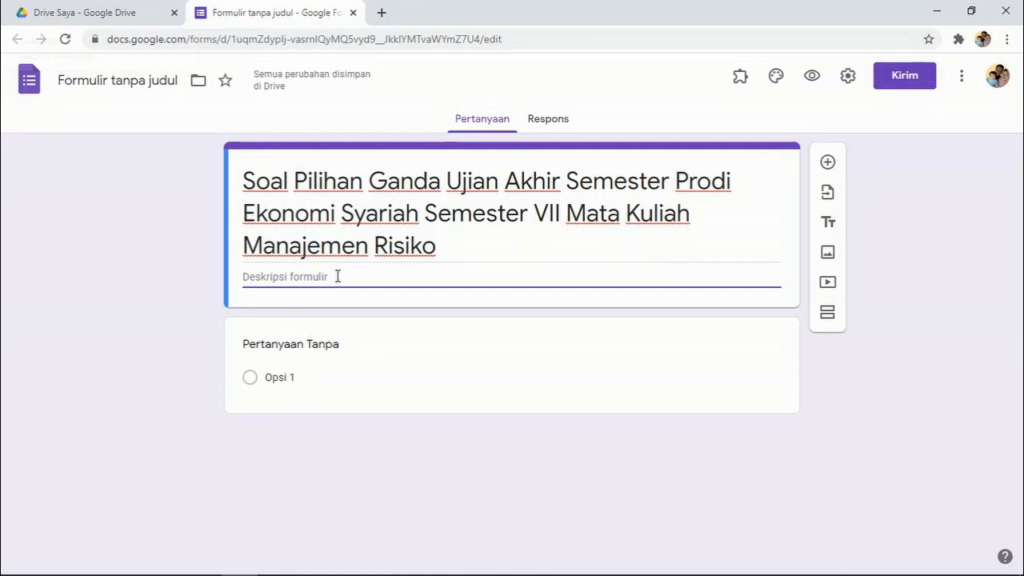
type("Jawablah ")
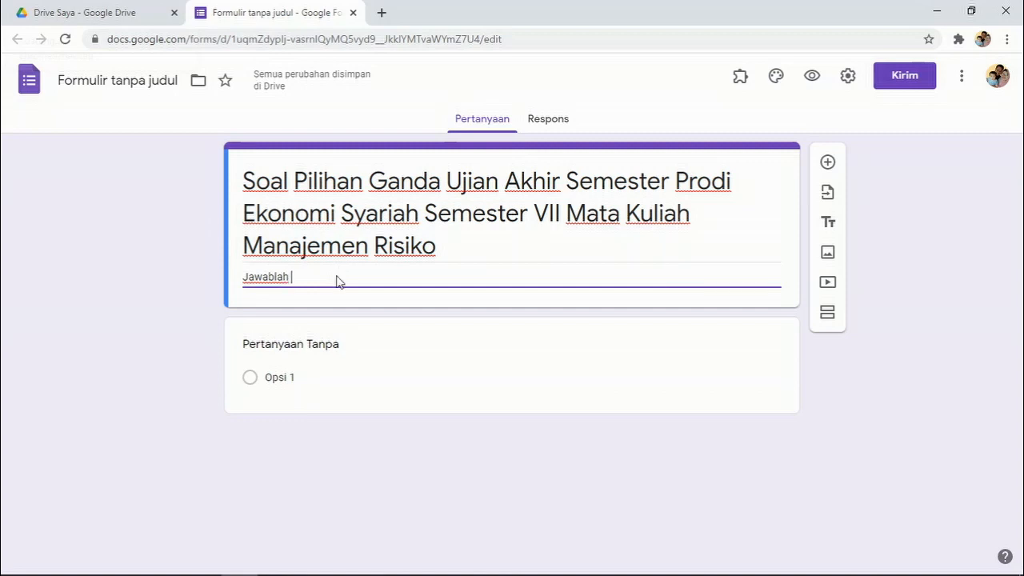
type("Soal Den")
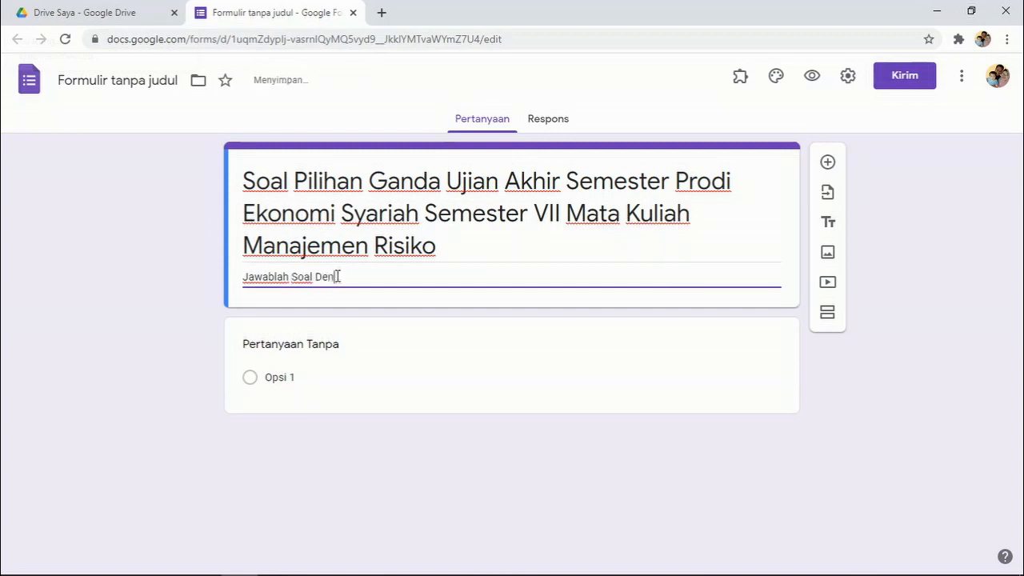
type("gan Jujur Dan")
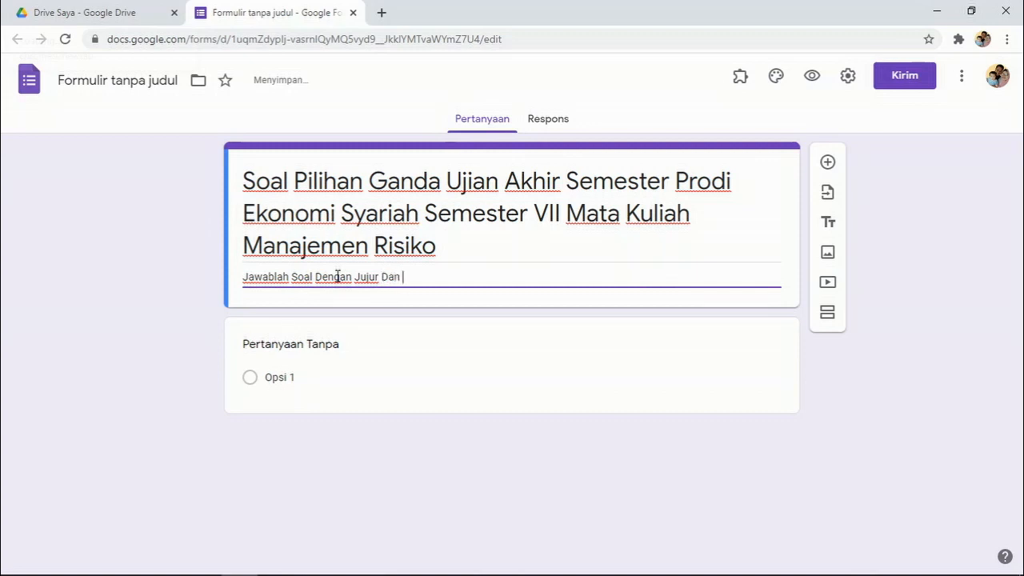
type(" Benar")
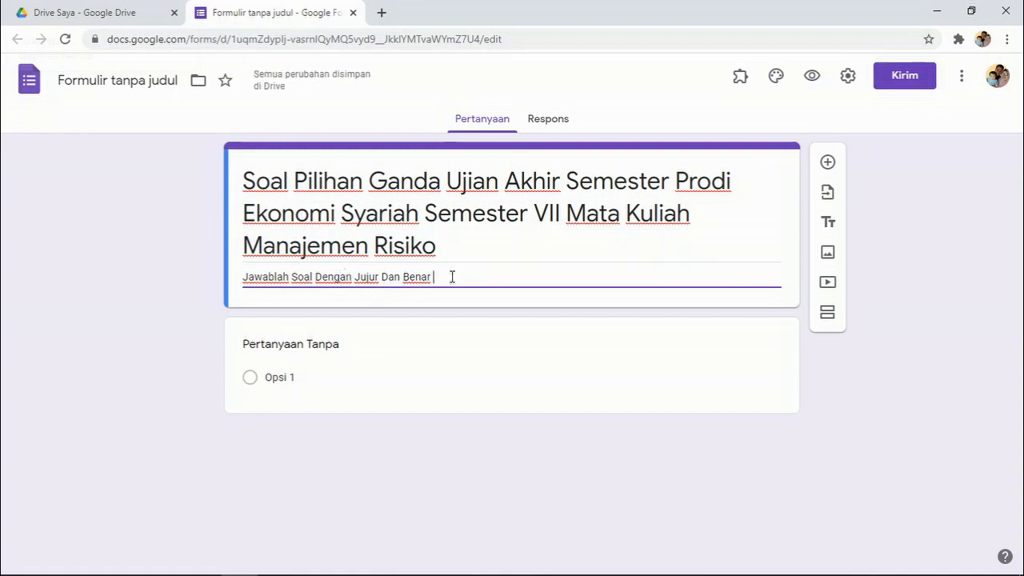
Title the first question "Nama", with the short-answer type (Jawaban singkat), and make it required.
left_click(305, 349)
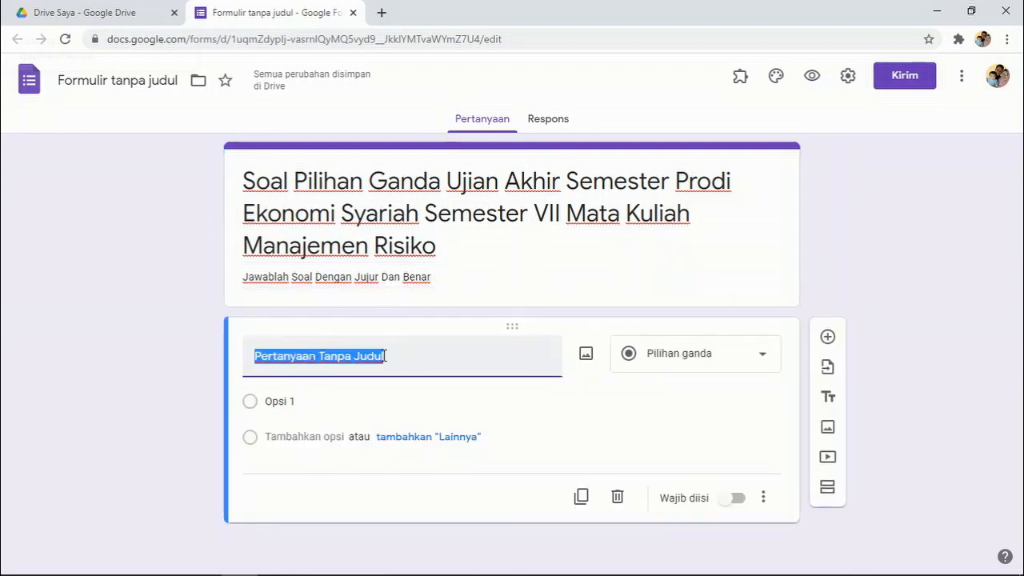
type("Nama")
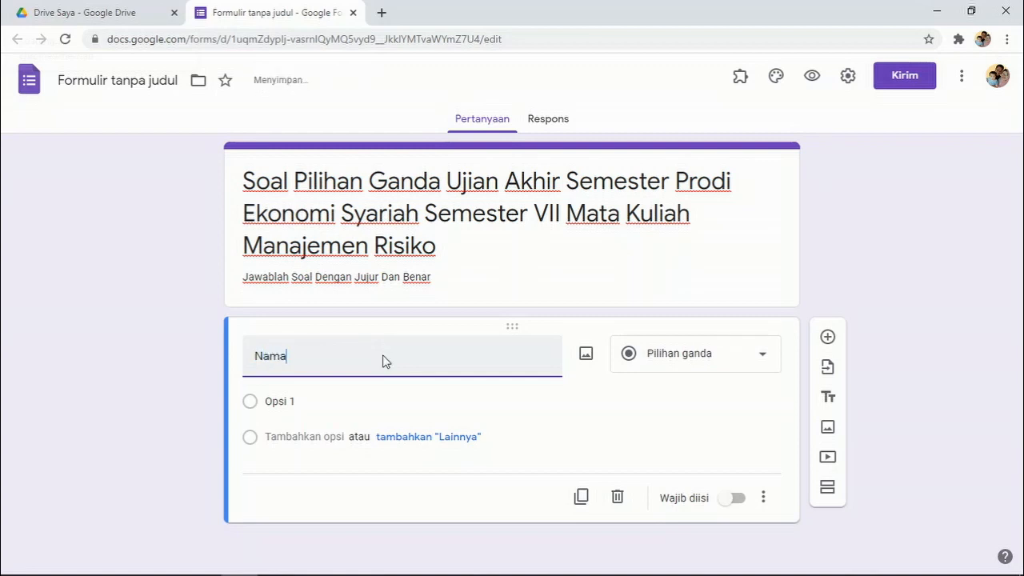
left_click(722, 360)
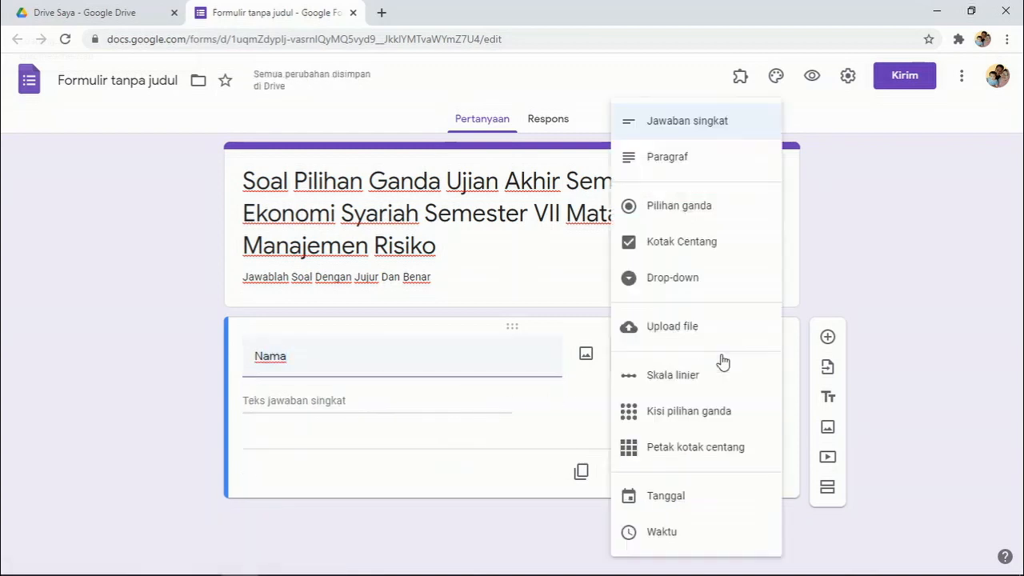
left_click(560, 401)
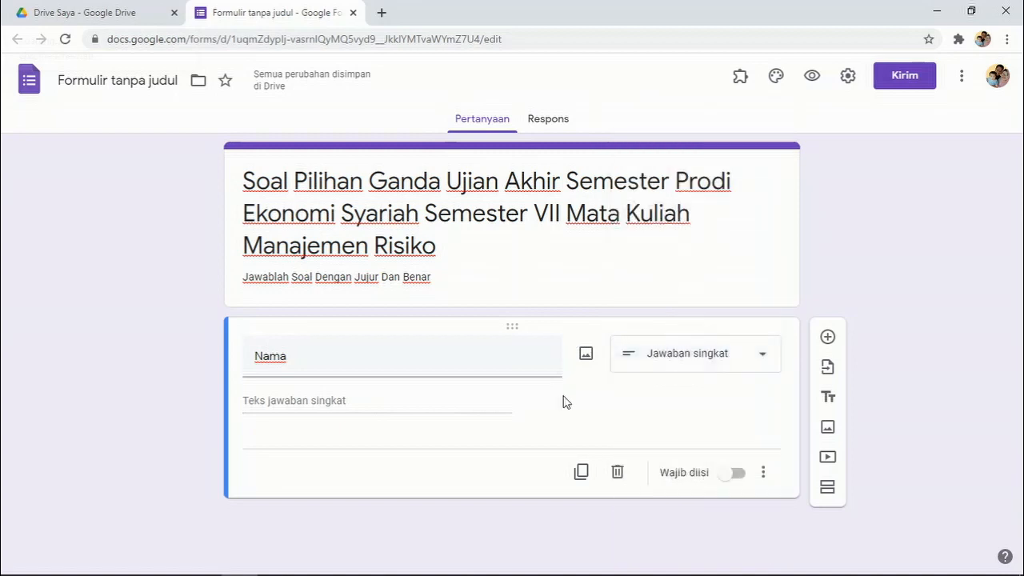
left_click(736, 480)
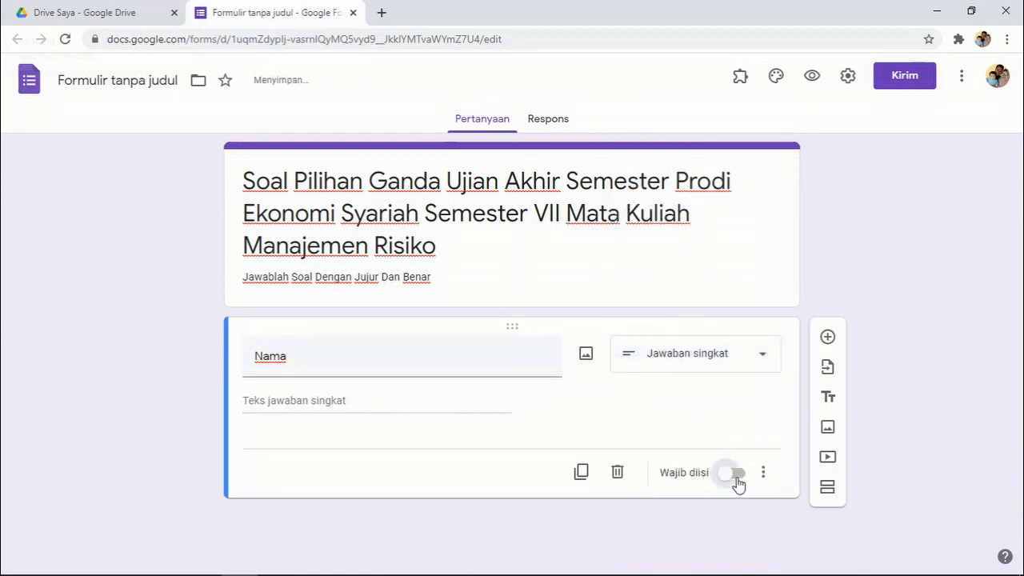
Add a required short-answer (Jawaban singkat) question titled "NIM" below the Nama question.
left_click(827, 337)
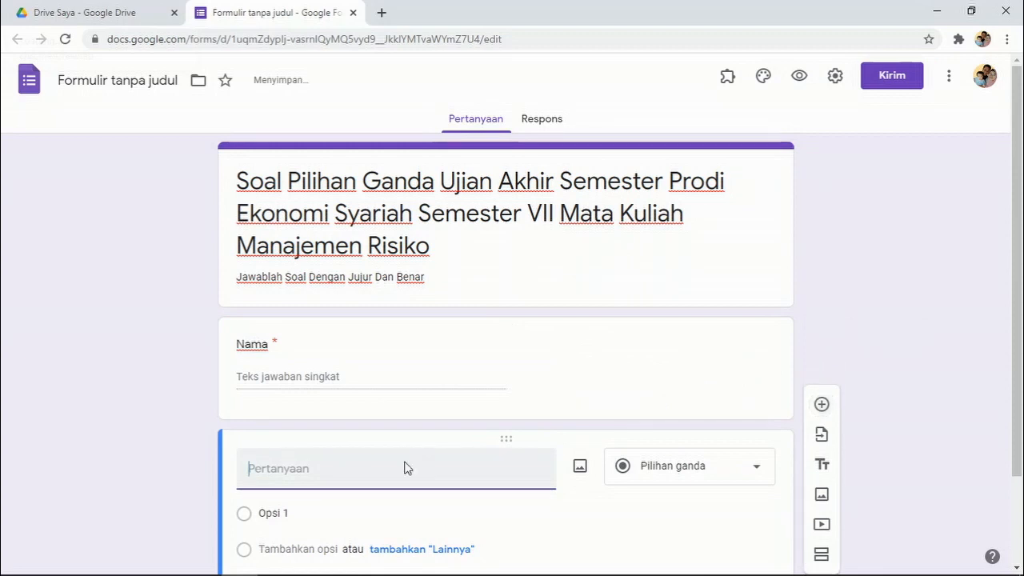
type("NIM")
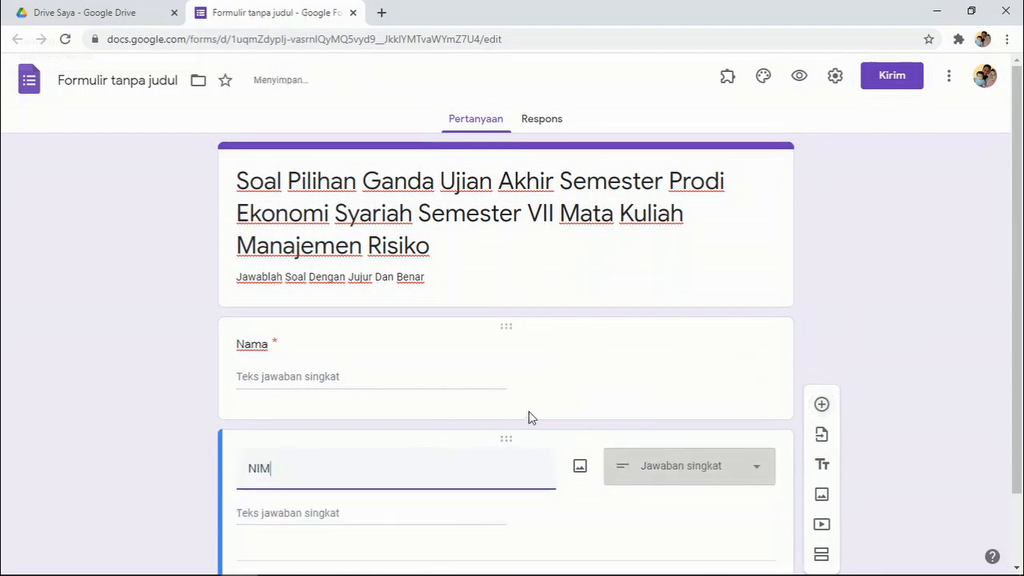
scroll(574, 397, "down", 1)
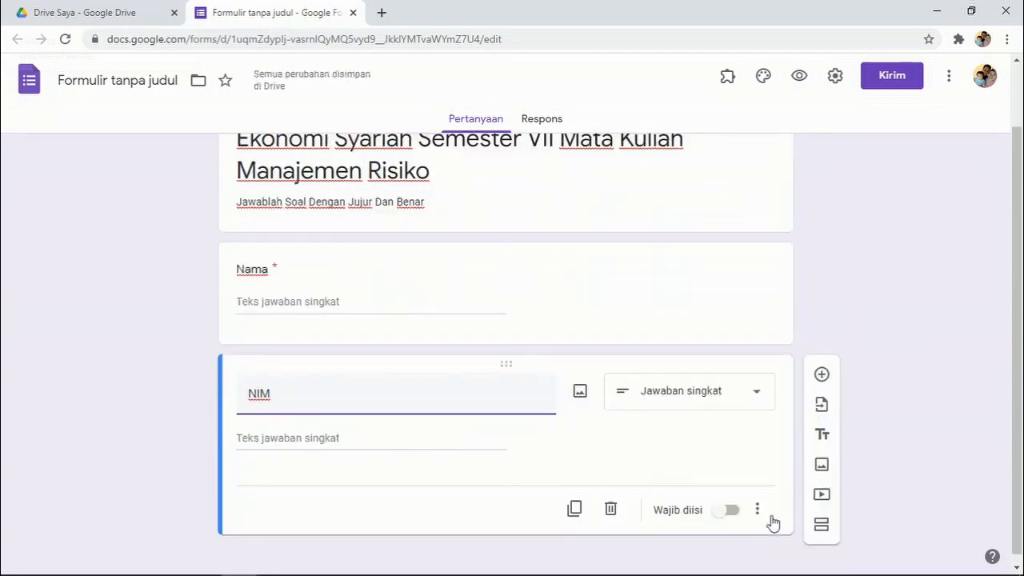
left_click(732, 512)
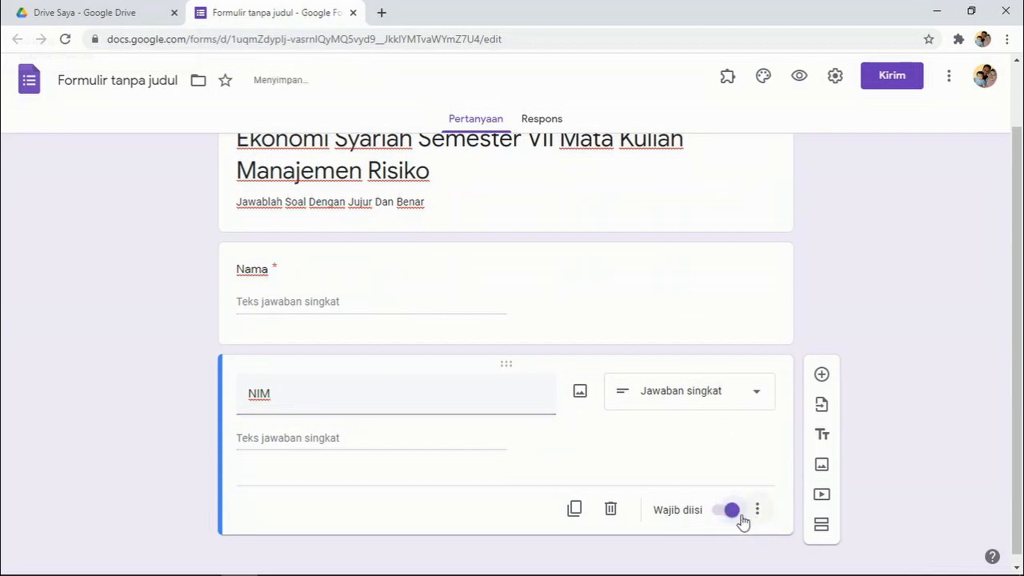
Add a question titled "Kelas" below NIM, set its type to Jawaban singkat, and make it required.
left_click(822, 375)
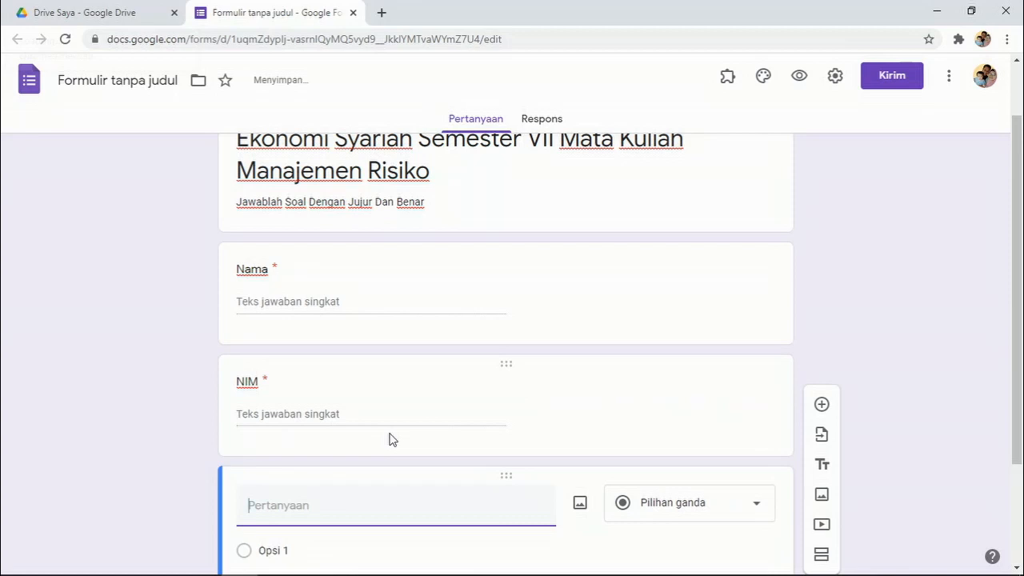
type("Kelas")
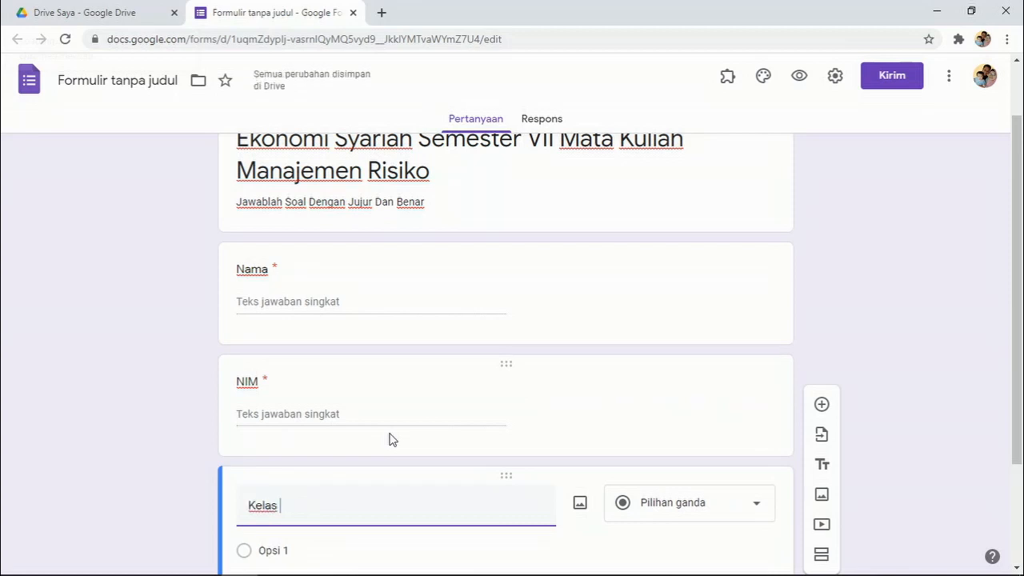
scroll(638, 392, "down", 2)
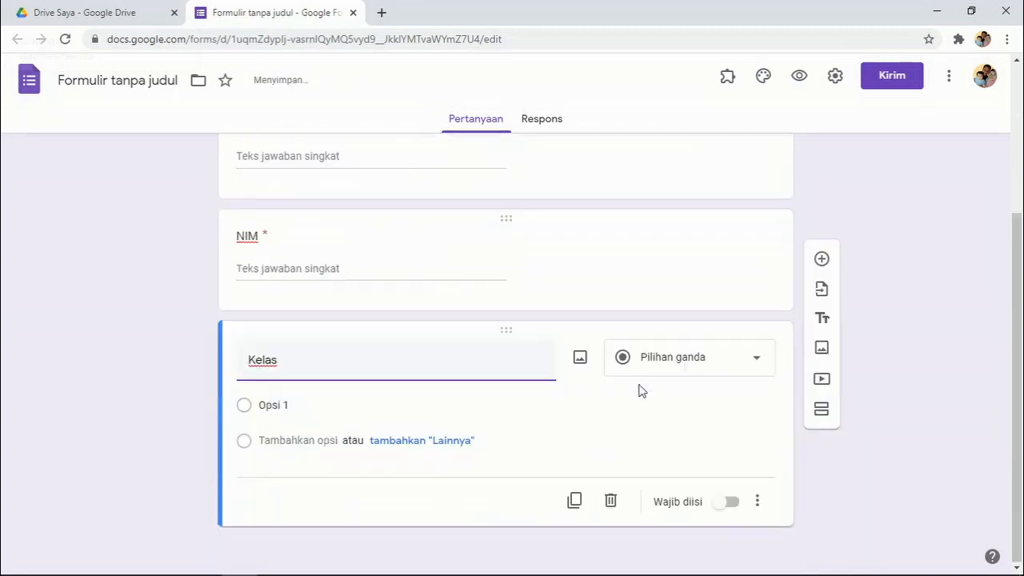
left_click(714, 360)
left_click(678, 128)
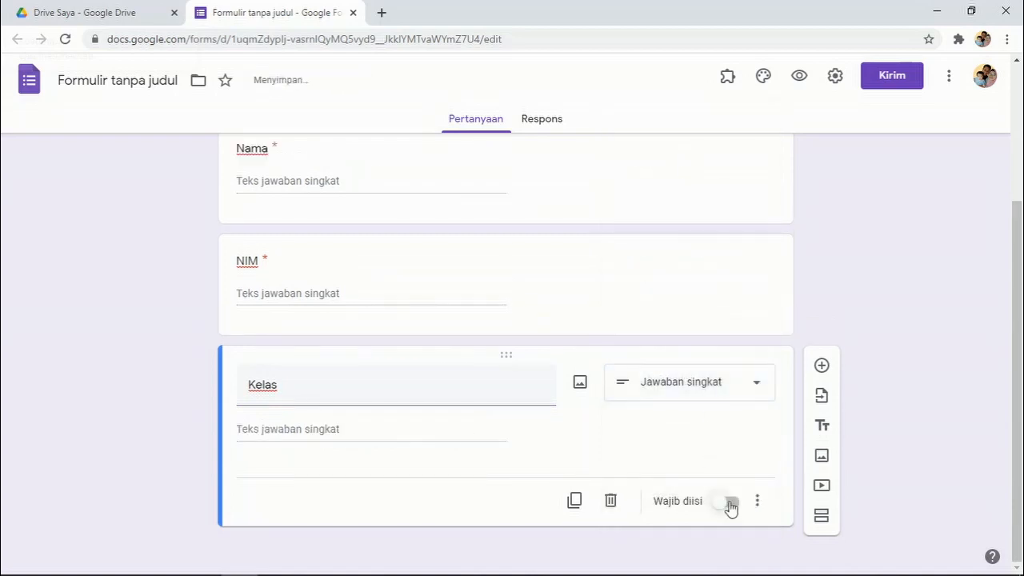
left_click(730, 503)
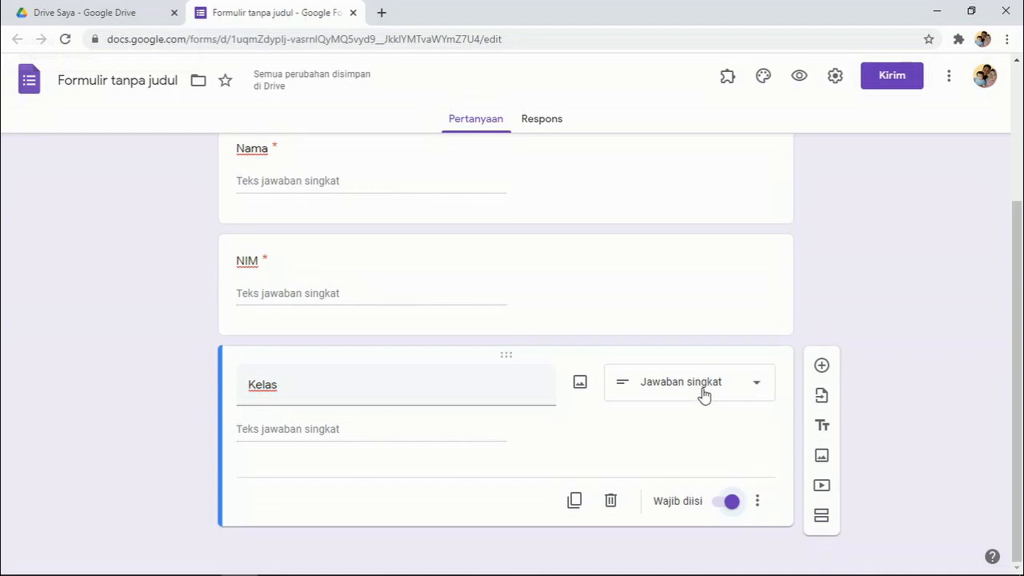
left_click(702, 395)
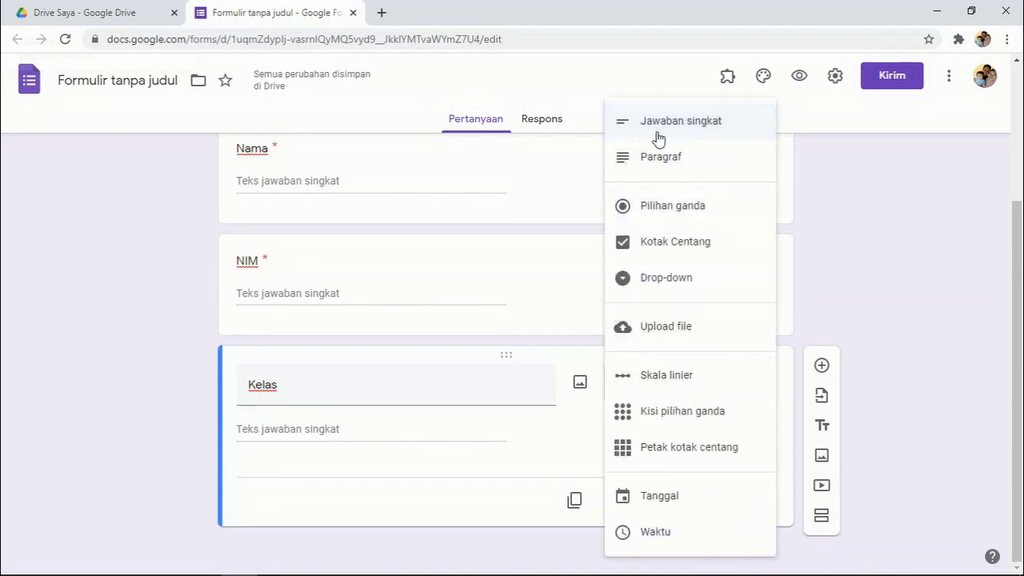
left_click(536, 458)
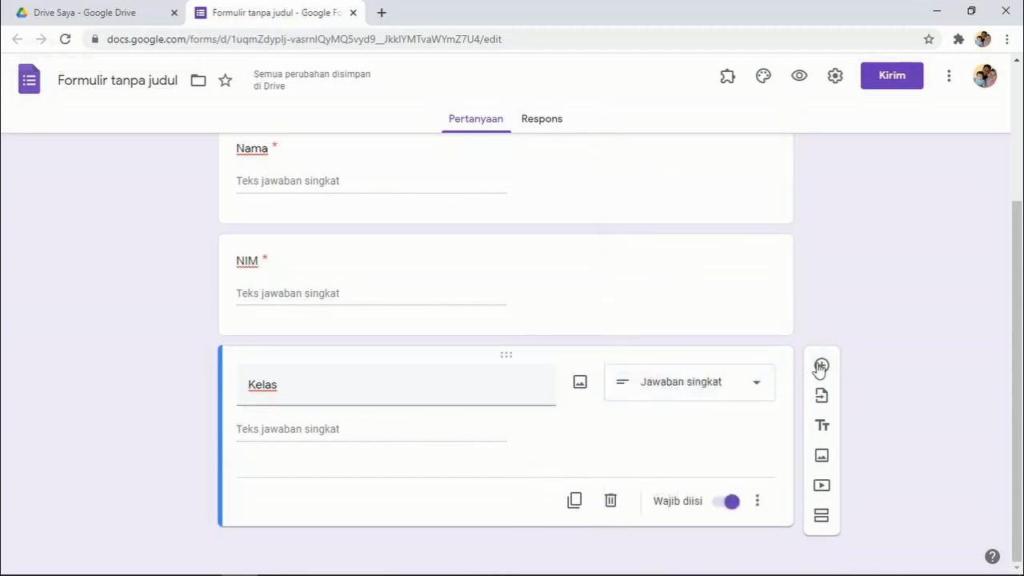
Add a question after Kelas and fill its title with the full text of question 1 copied from the Word document Soal UAS.
scroll(473, 323, "up", 2)
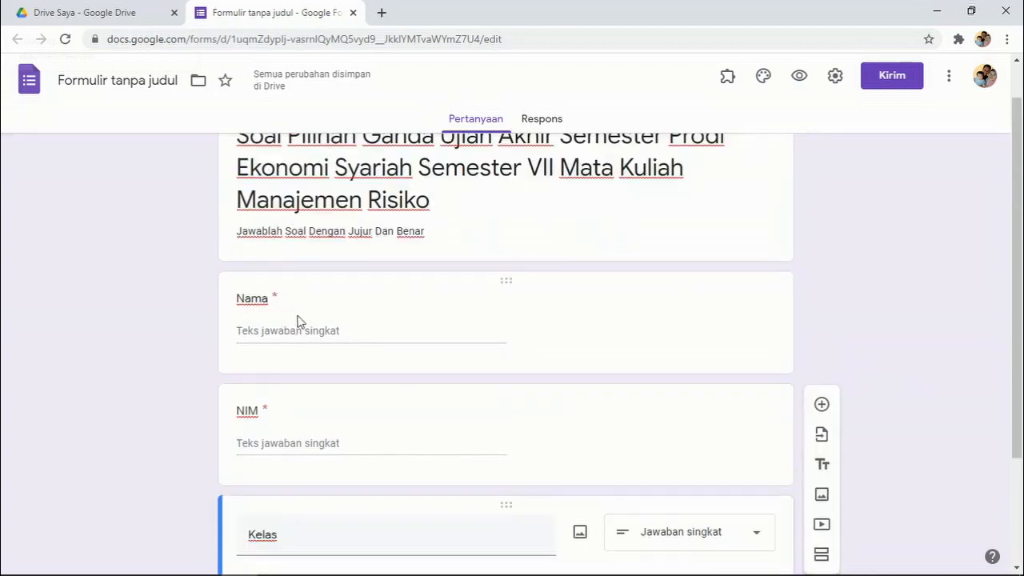
scroll(323, 299, "down", 1)
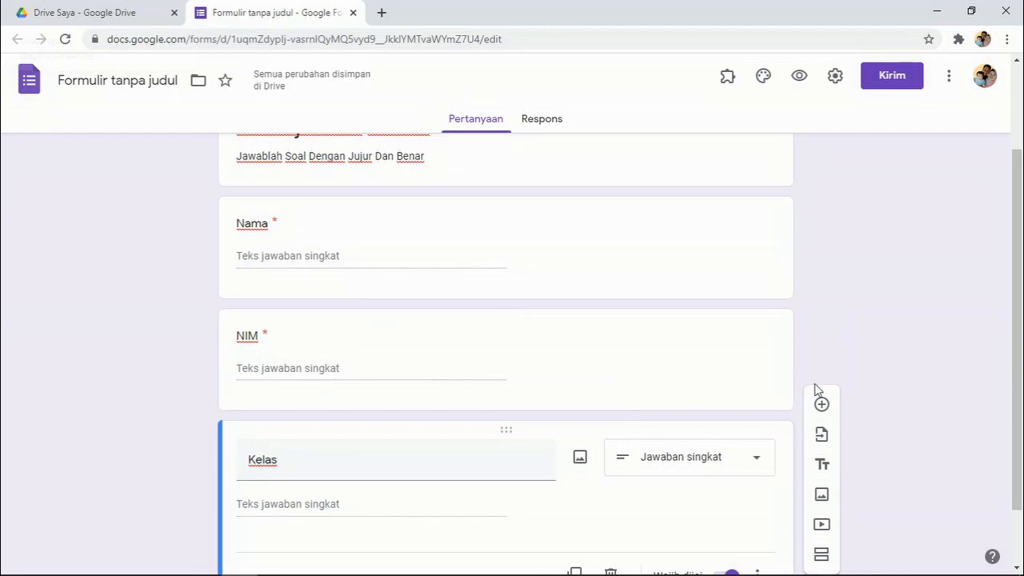
left_click(822, 406)
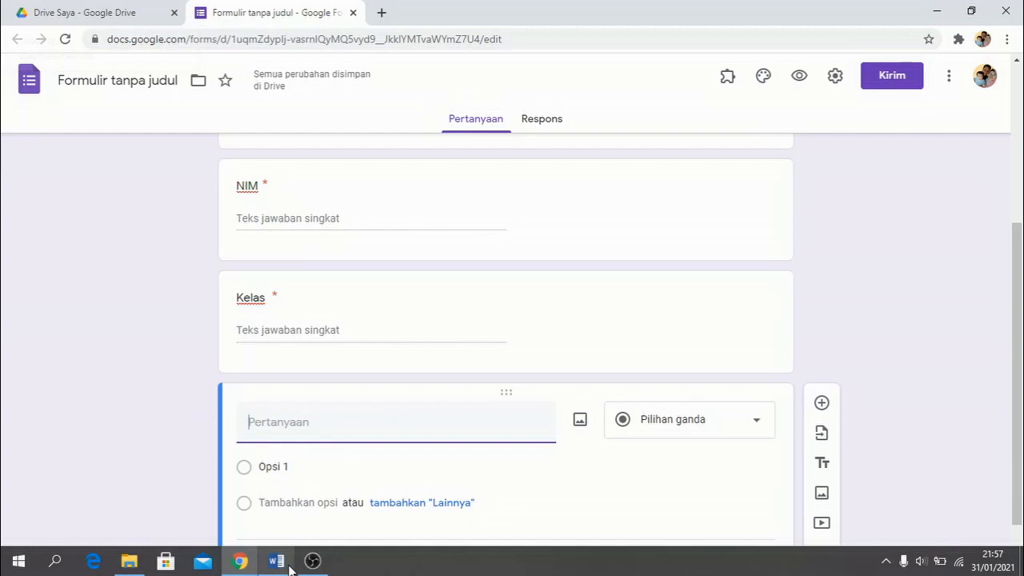
mouse_move(289, 568)
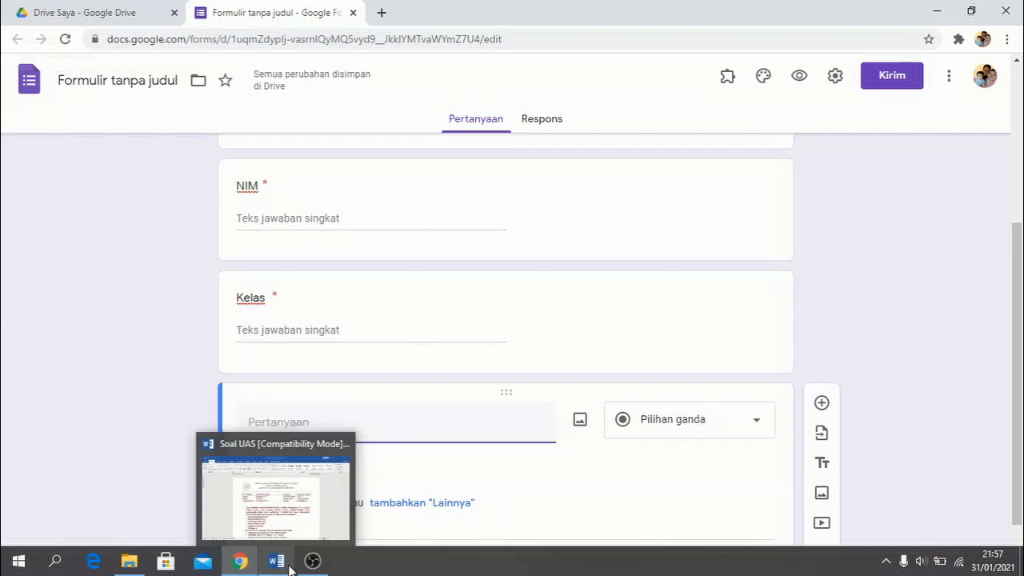
left_click(289, 519)
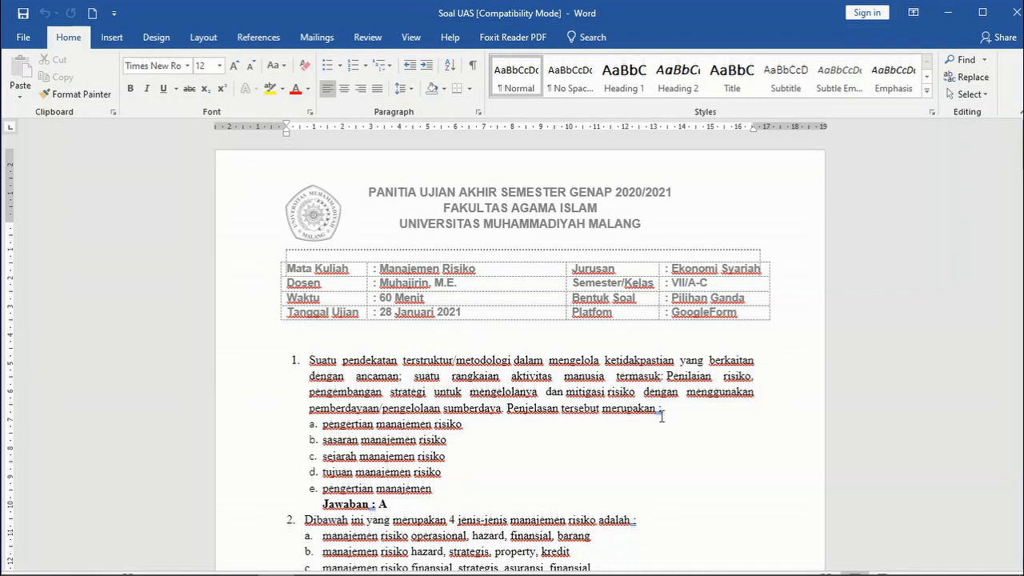
triple_click(320, 360)
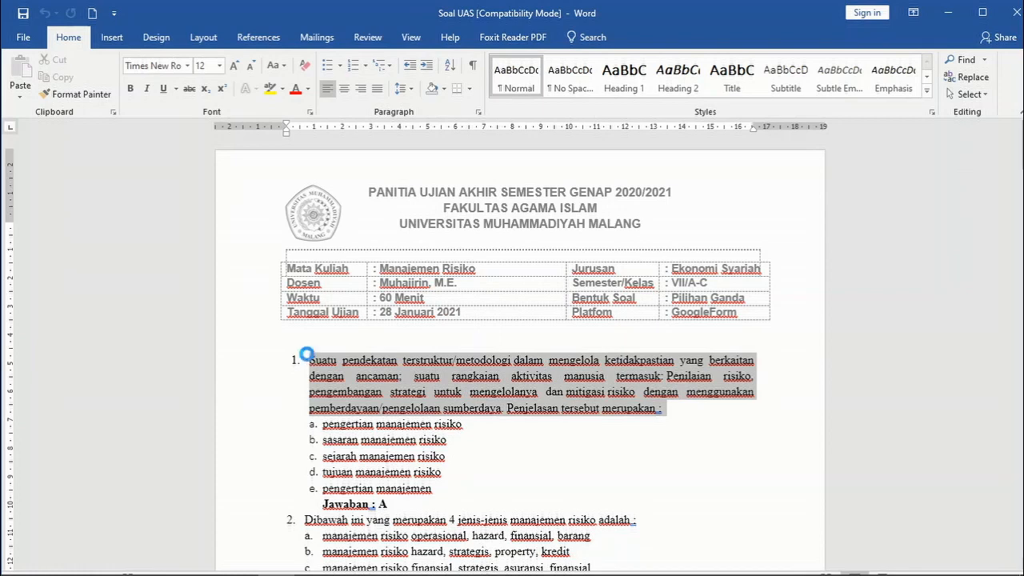
mouse_move(320, 571)
left_click(239, 561)
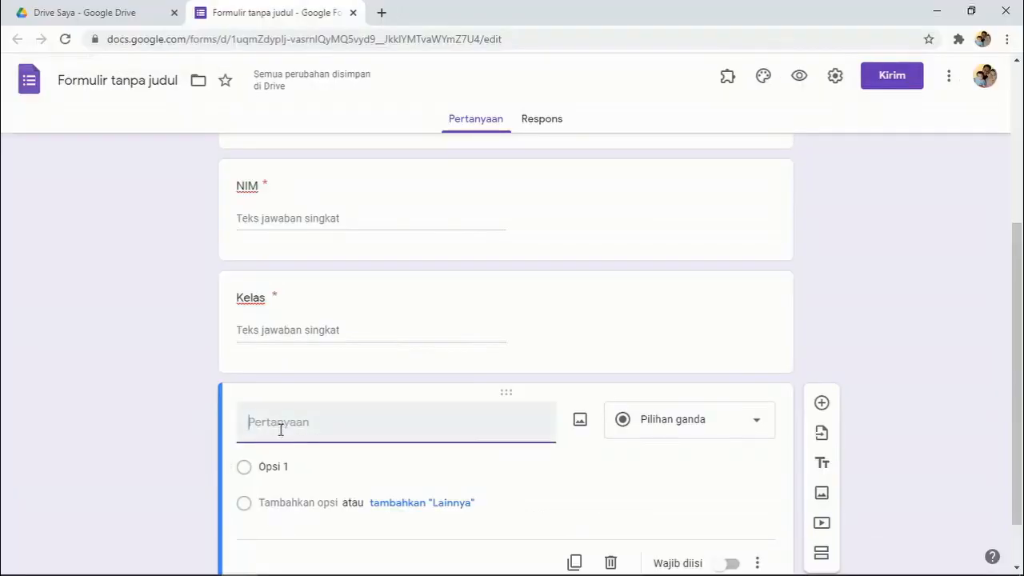
type("1.\tSuatu pendekatan terstruktur/metodologi dalam mengelola ketidakpastian yang berkaitan dengan ancaman: suatu rangkaian aktivitas manusia termasuk: Penilaian risiko, pengembangan strategi untuk mengelolanya dan mitigasi risiko dengan menggunakan pemberdayaan/pengelolaan sumberdaya. Penjelasan tersebut merupakan :")
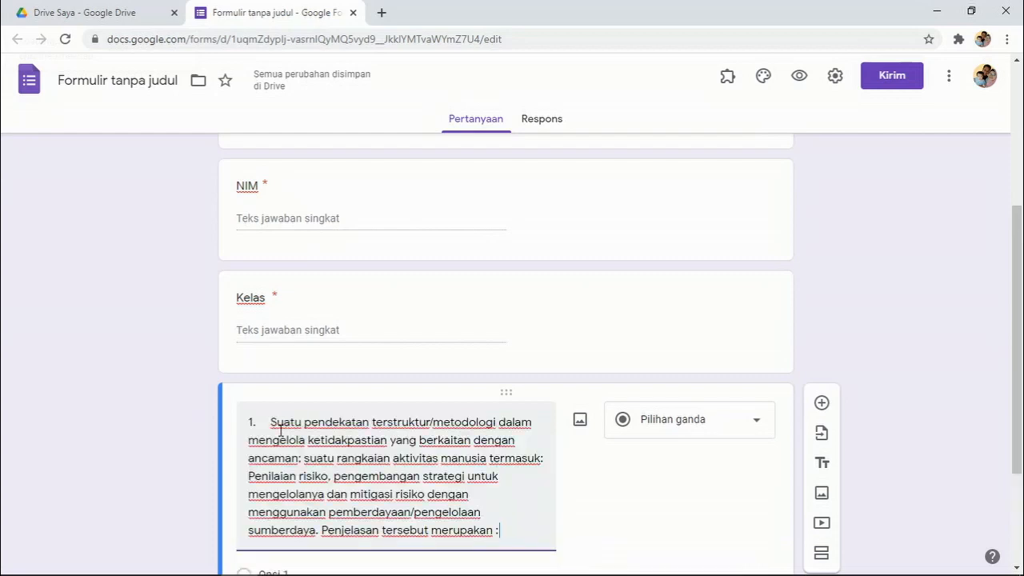
Keep question 1 as Pilihan ganda and fill its first option with answer a, "pengertian manajemen risiko", copied from the Word document.
scroll(547, 455, "down", 2)
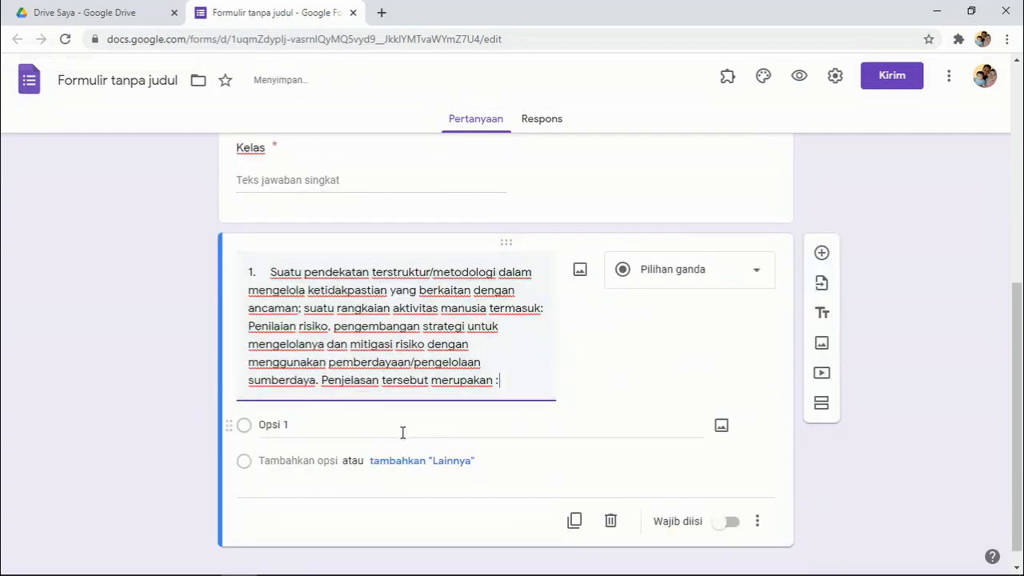
left_click(264, 425)
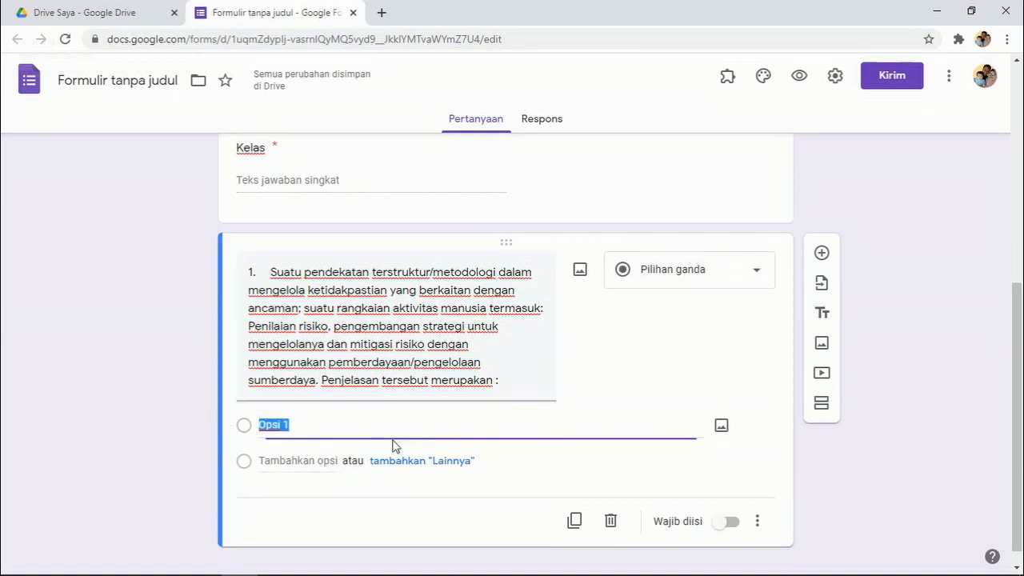
left_click(714, 276)
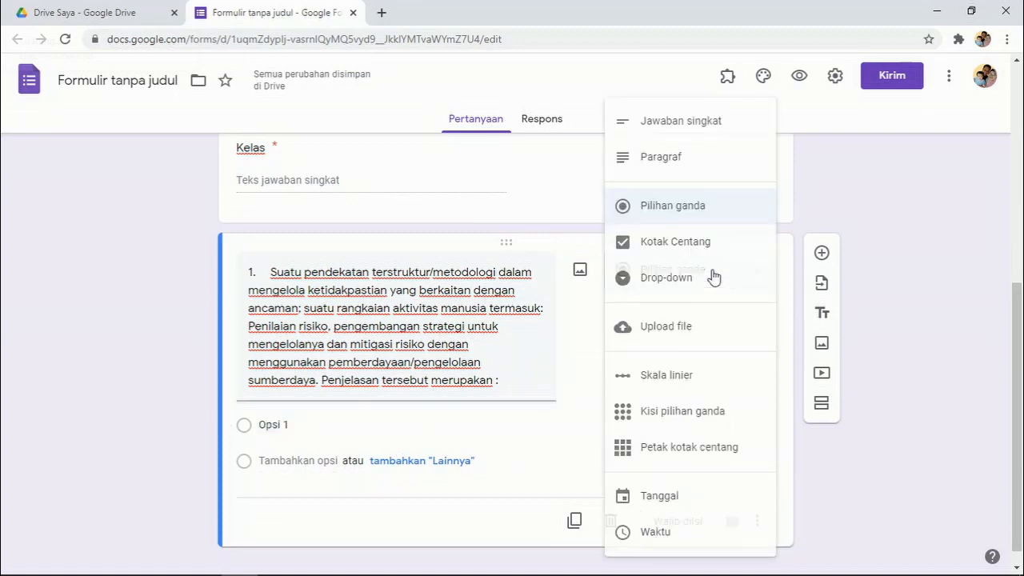
left_click(695, 206)
left_click(248, 428)
left_click(276, 561)
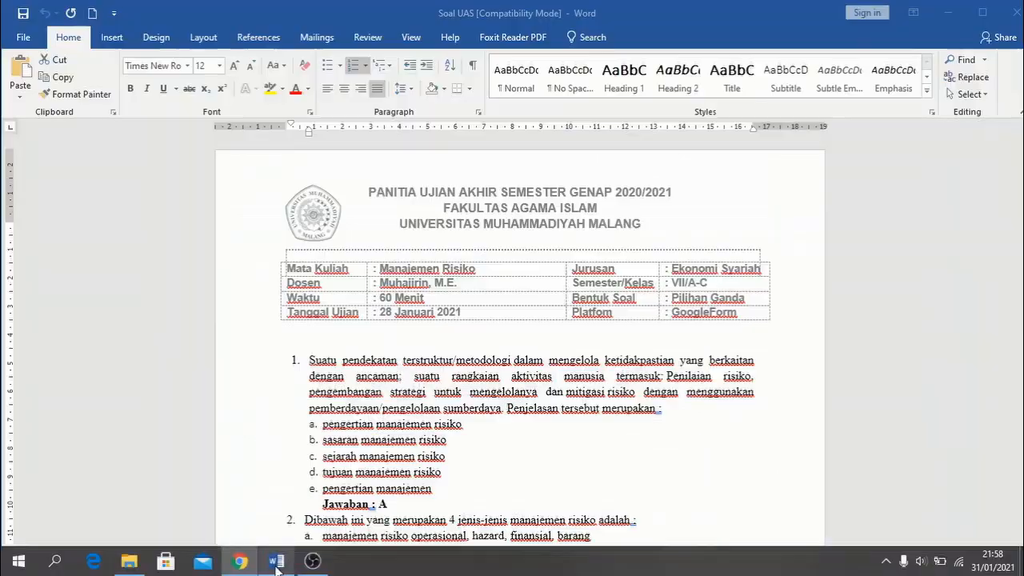
left_click_drag(438, 424, 332, 429)
key("ctrl+c")
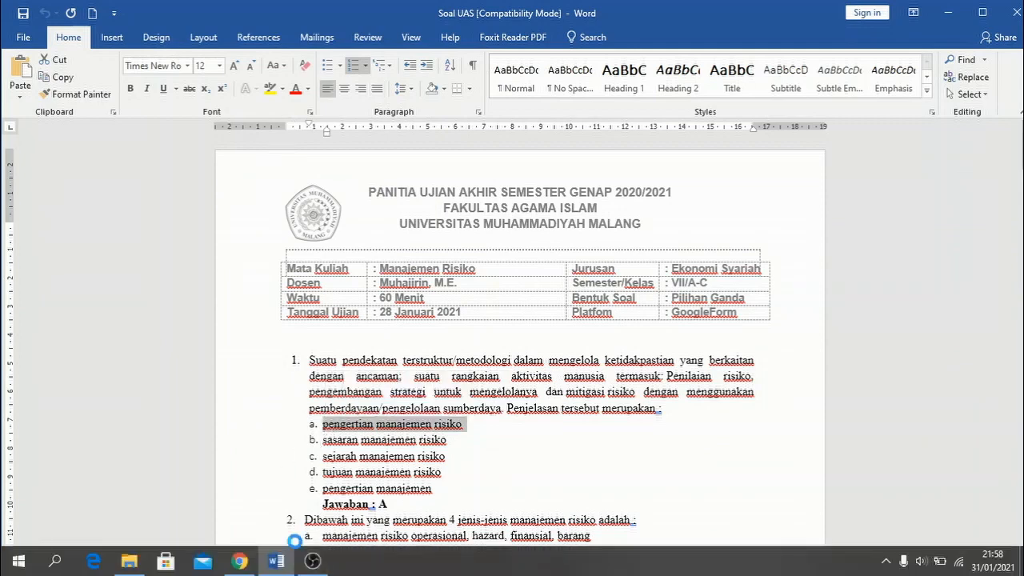
left_click(240, 560)
left_click(305, 429)
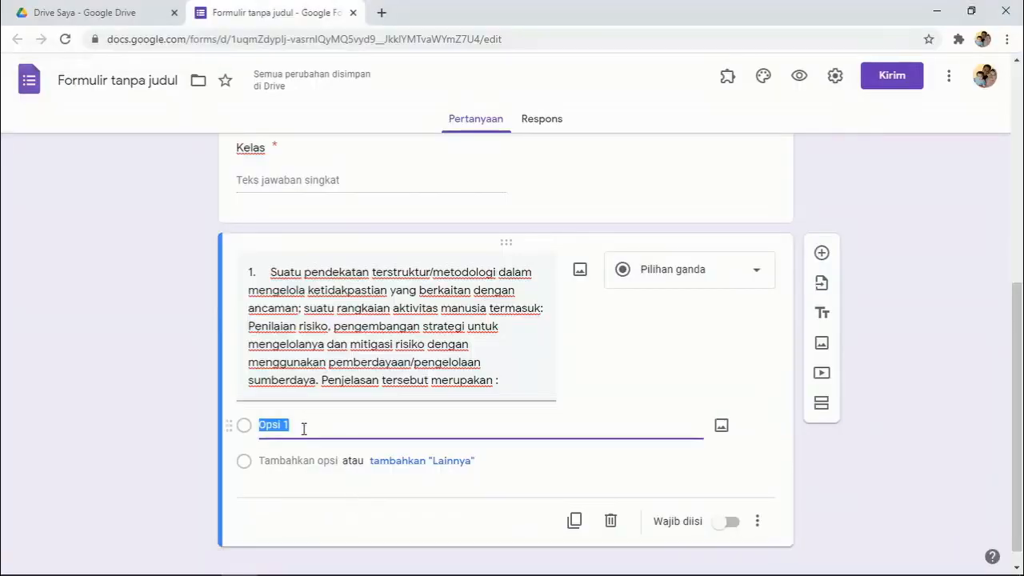
key("ctrl+v")
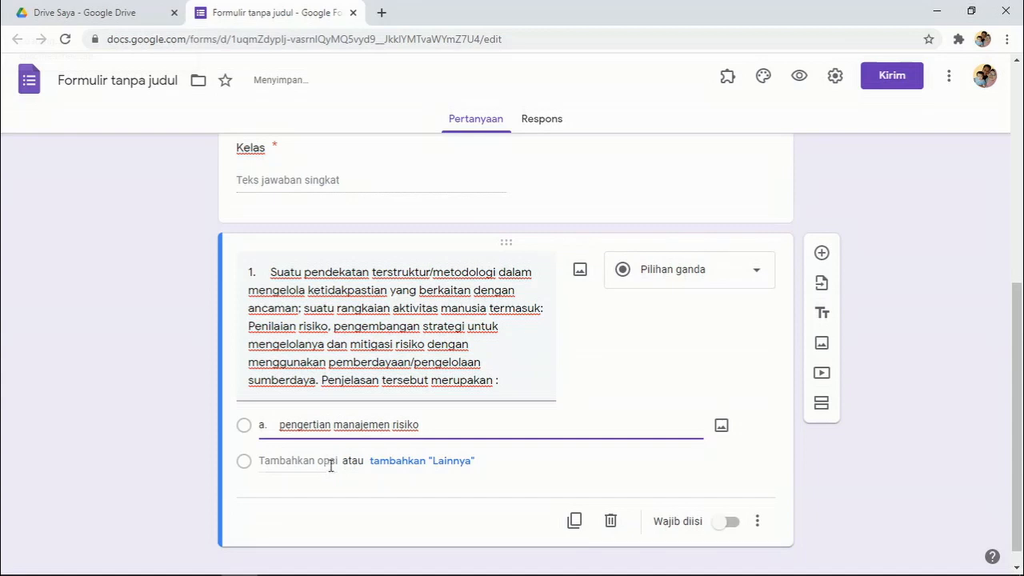
Add a second option to question 1 with answer b, "sasaran manajemen risiko", copied from the Word document.
left_click(246, 463)
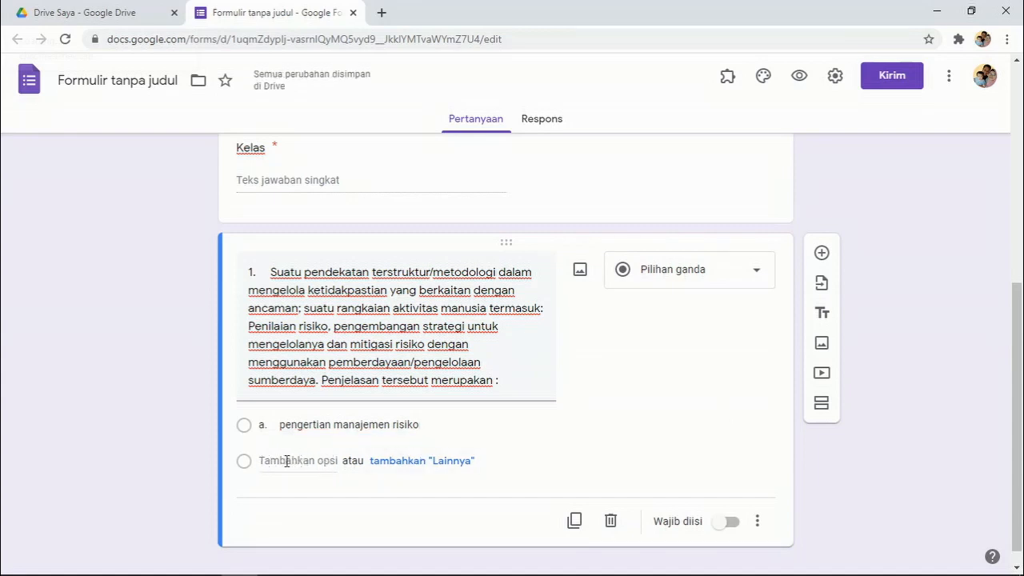
left_click(310, 469)
mouse_move(308, 560)
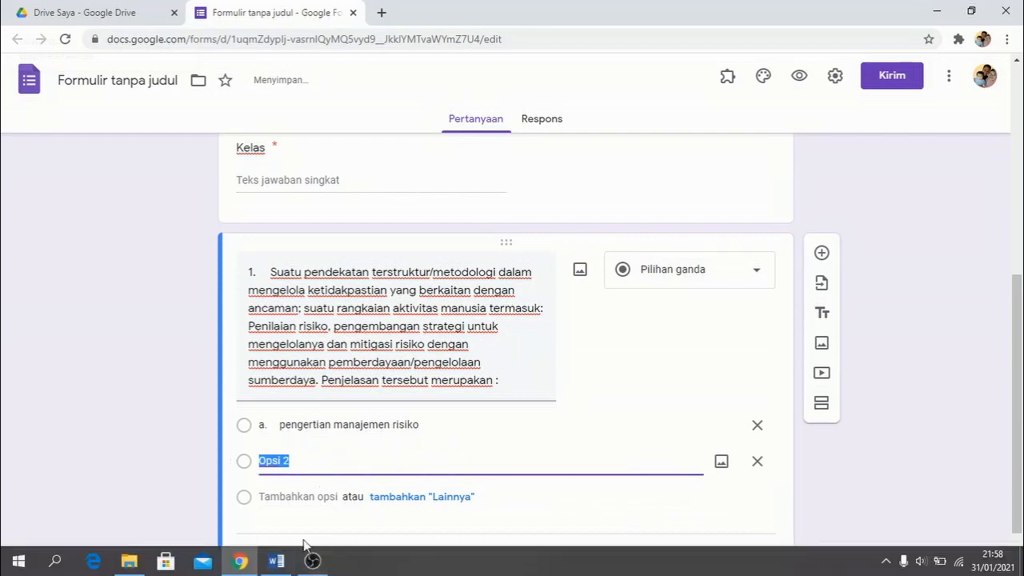
left_click(276, 562)
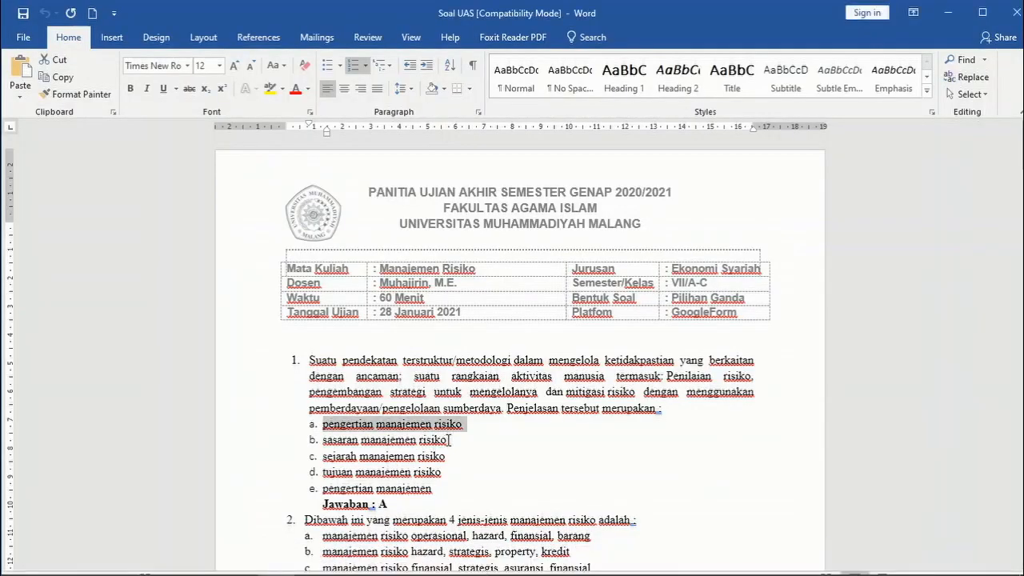
left_click_drag(449, 440, 323, 442)
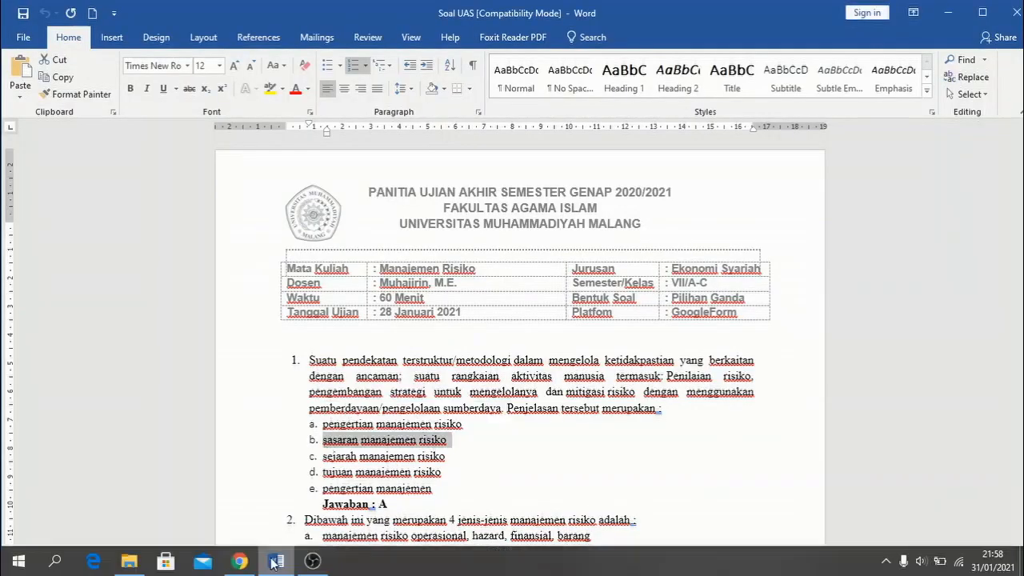
left_click(274, 562)
left_click(290, 457)
key("ctrl+v")
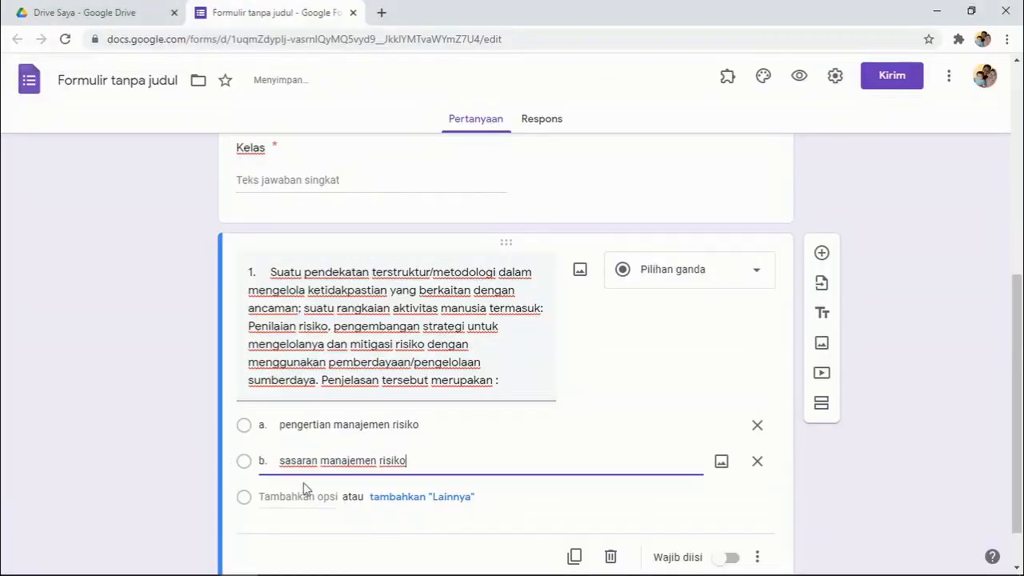
Add a third option to question 1 with answer c, "sejarah manajemen risiko", copied from the Word document.
left_click(280, 496)
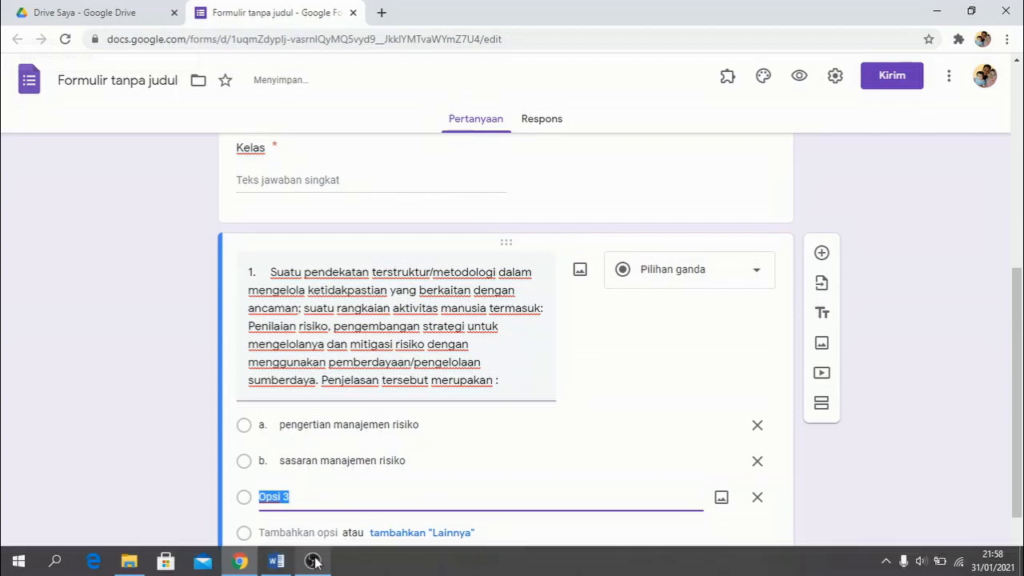
left_click(286, 562)
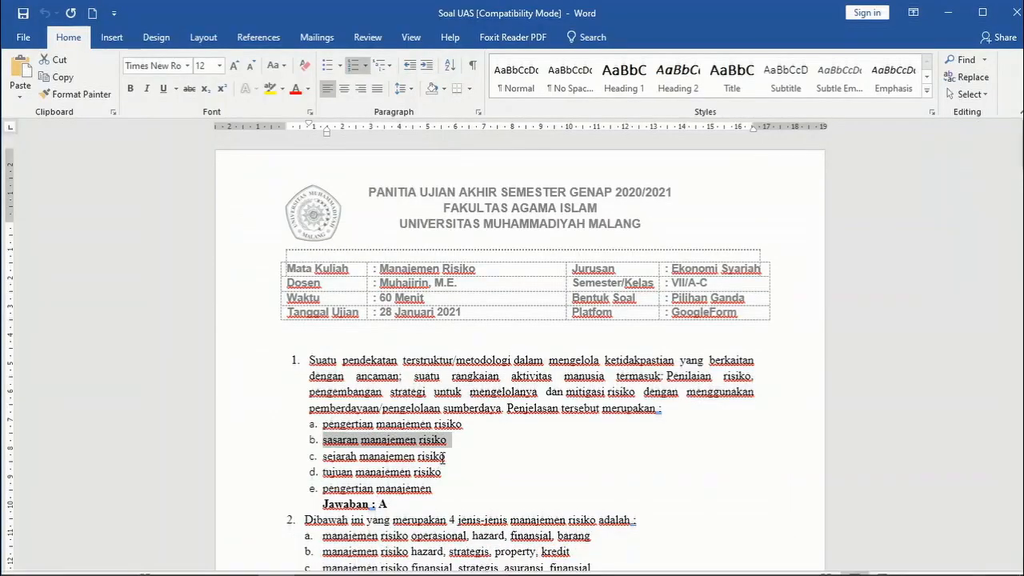
left_click_drag(449, 456, 339, 457)
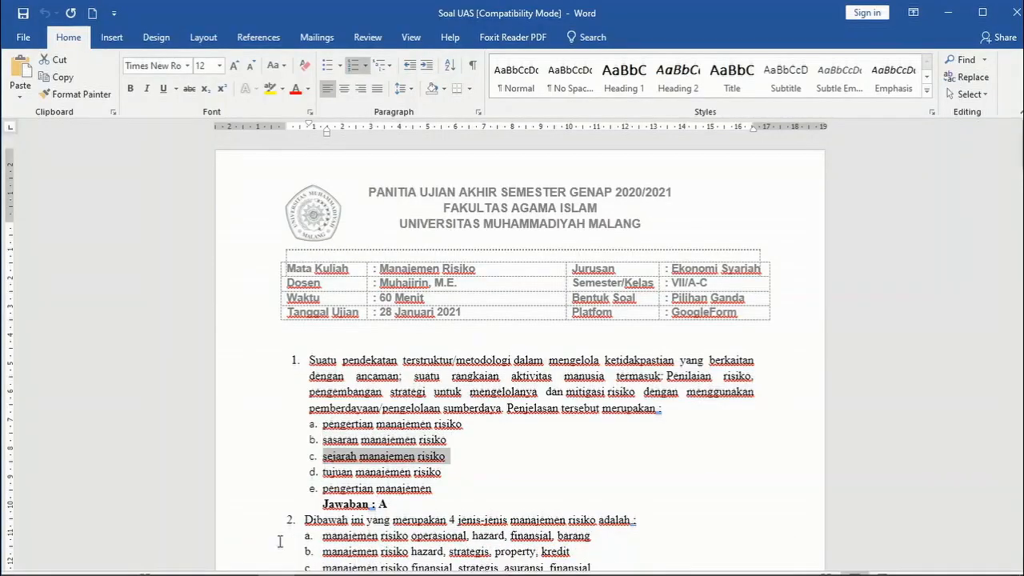
left_click(240, 563)
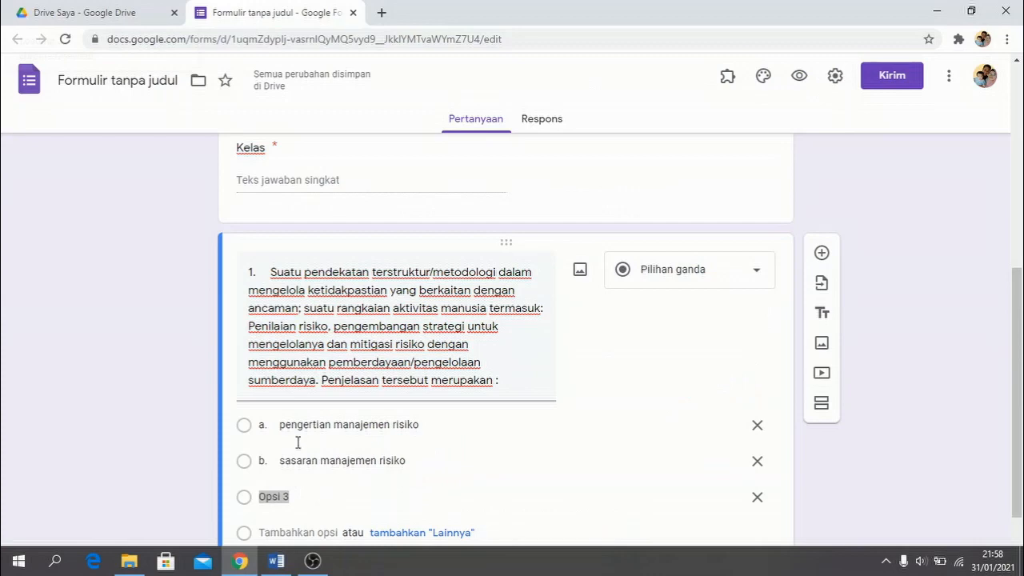
left_click(268, 496)
key("ctrl+v")
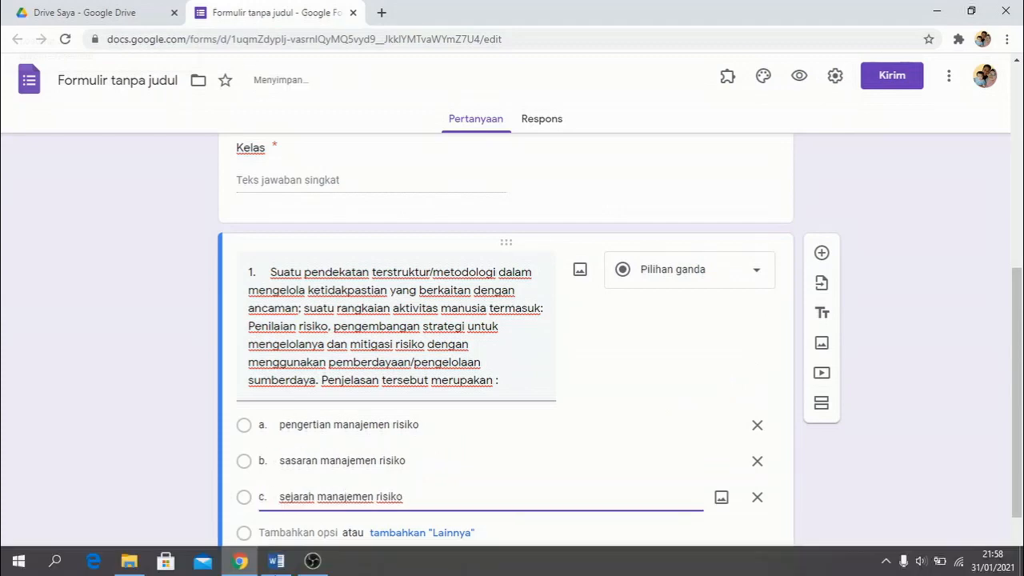
Add a fourth option to question 1 with answer d, "tujuan manajemen risiko", copied from the Word document.
left_click(286, 563)
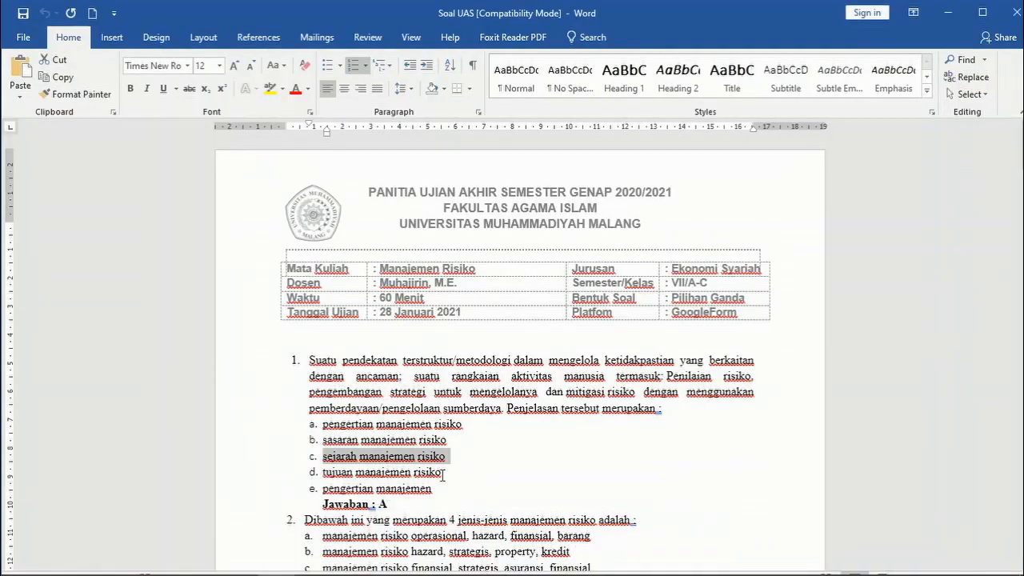
left_click_drag(444, 473, 327, 475)
mouse_move(266, 570)
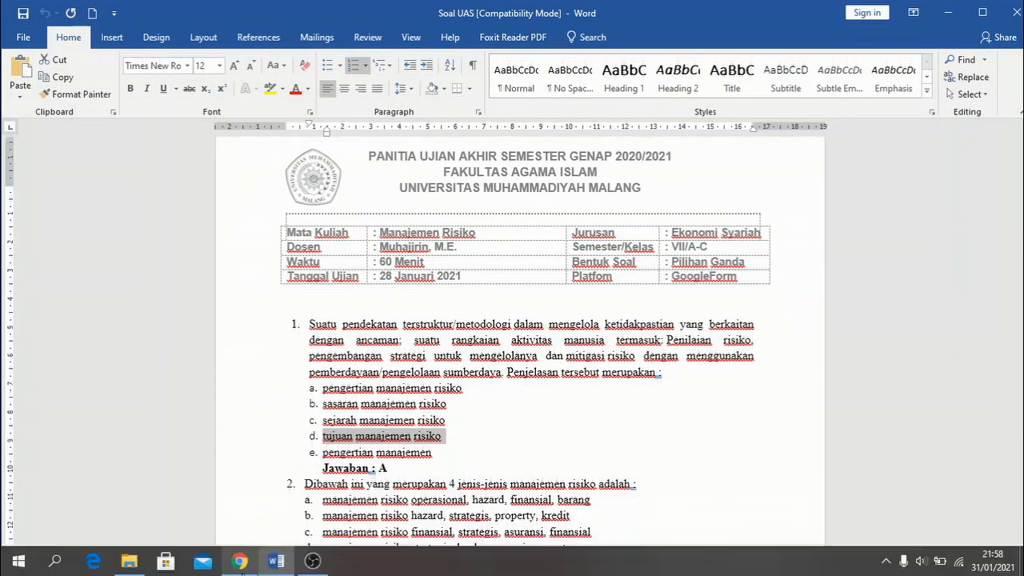
left_click(274, 564)
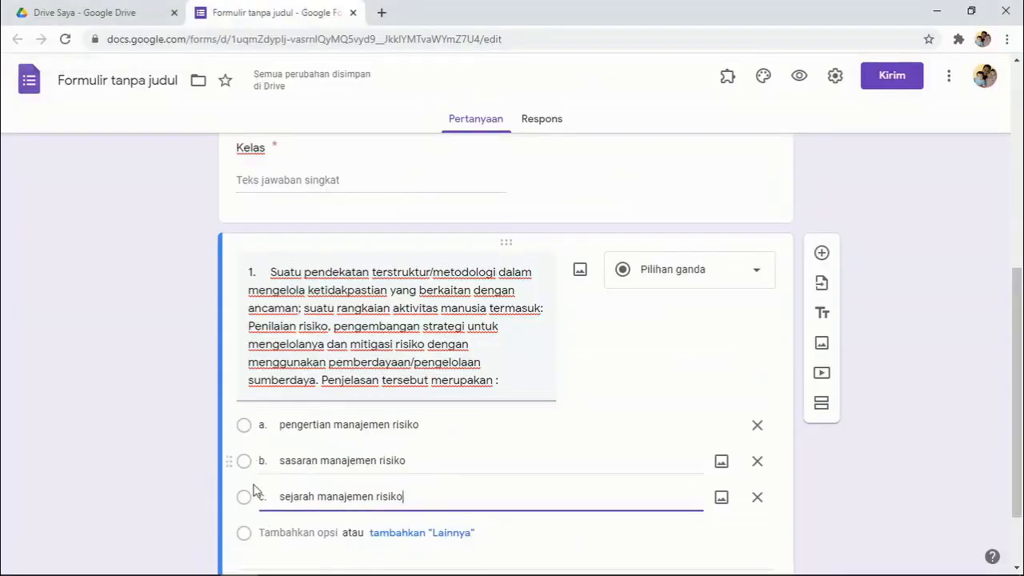
left_click(285, 528)
key("ctrl+v")
Add a fifth option to question 1 with answer e, "pengertian manajemen", copied from the Word document.
scroll(347, 476, "down", 2)
left_click(288, 442)
left_click(274, 564)
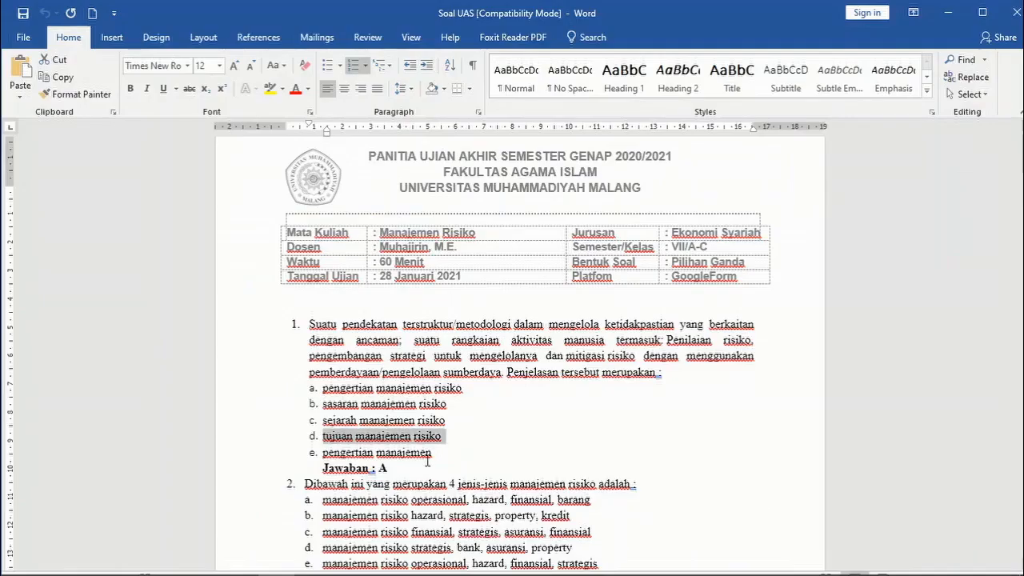
left_click_drag(417, 453, 328, 458)
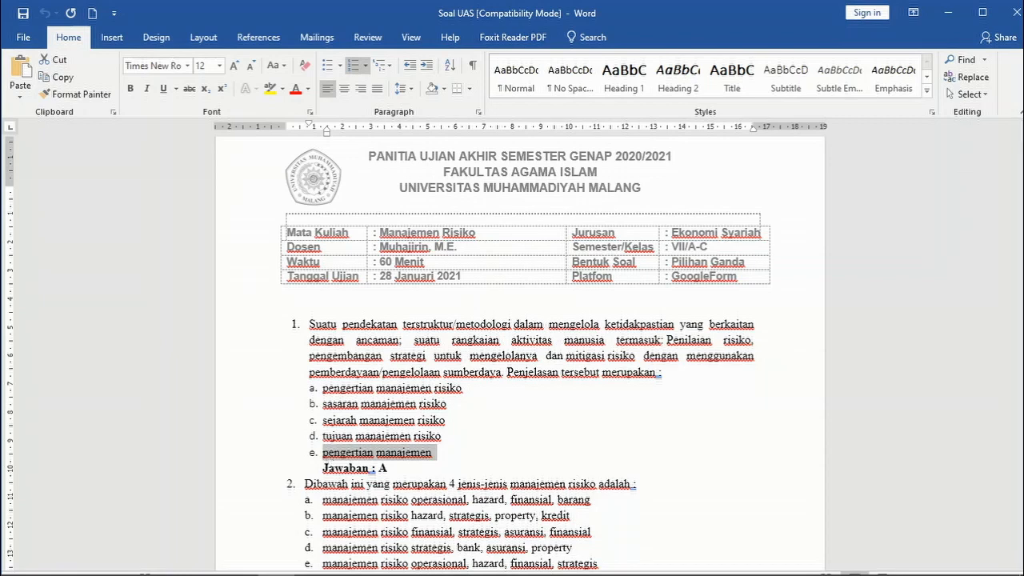
left_click(279, 564)
left_click(276, 441)
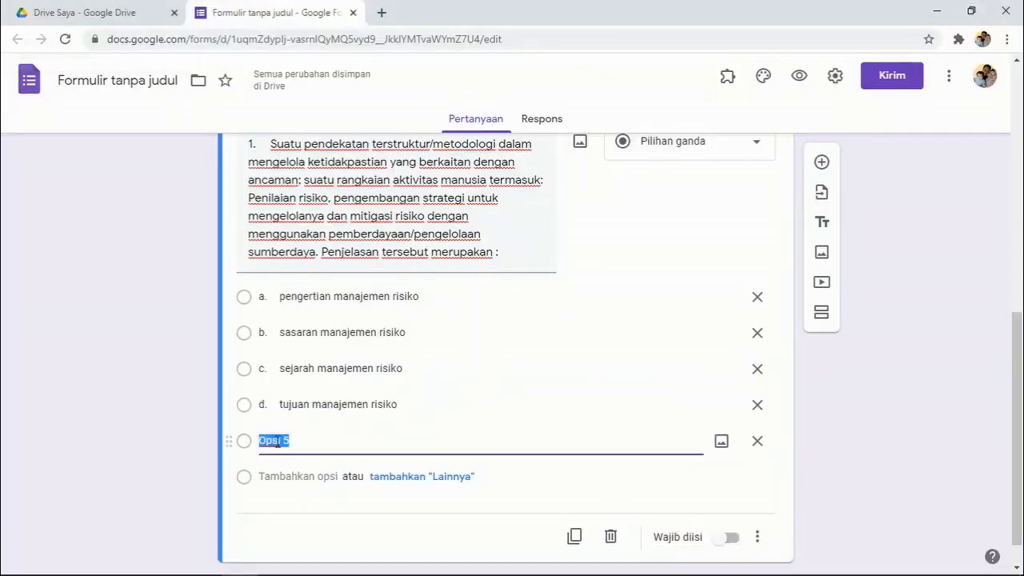
key("ctrl+v")
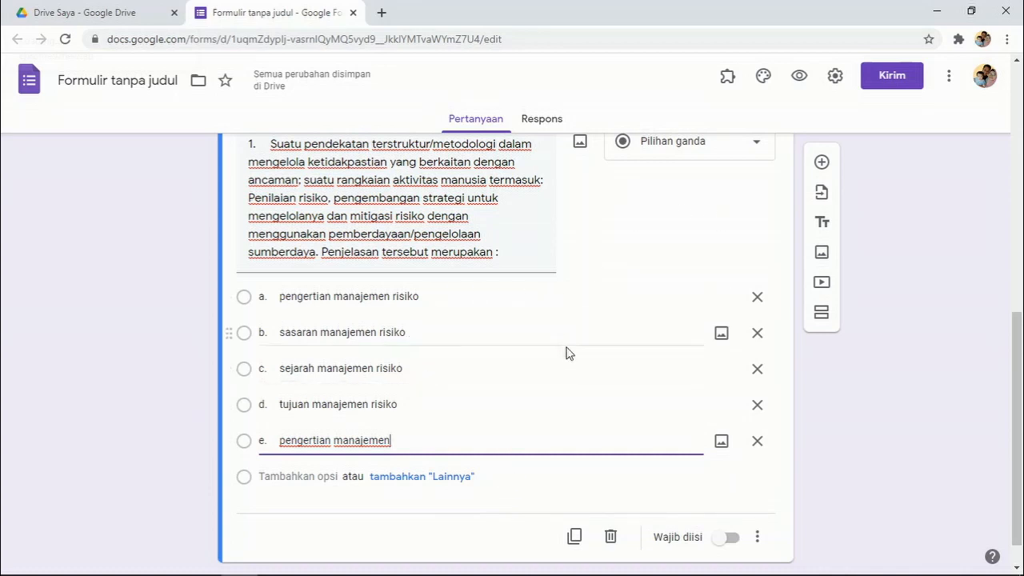
Look through the form's general and presentation settings, and turn the form into a quiz with "Jadikan ini sebagai kuis".
scroll(566, 339, "up", 1)
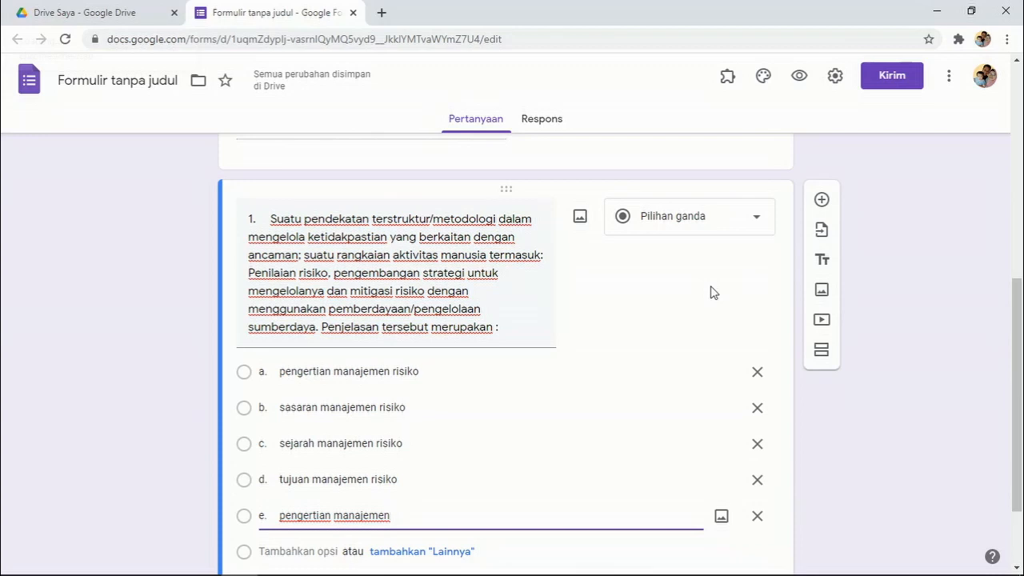
scroll(681, 276, "down", 2)
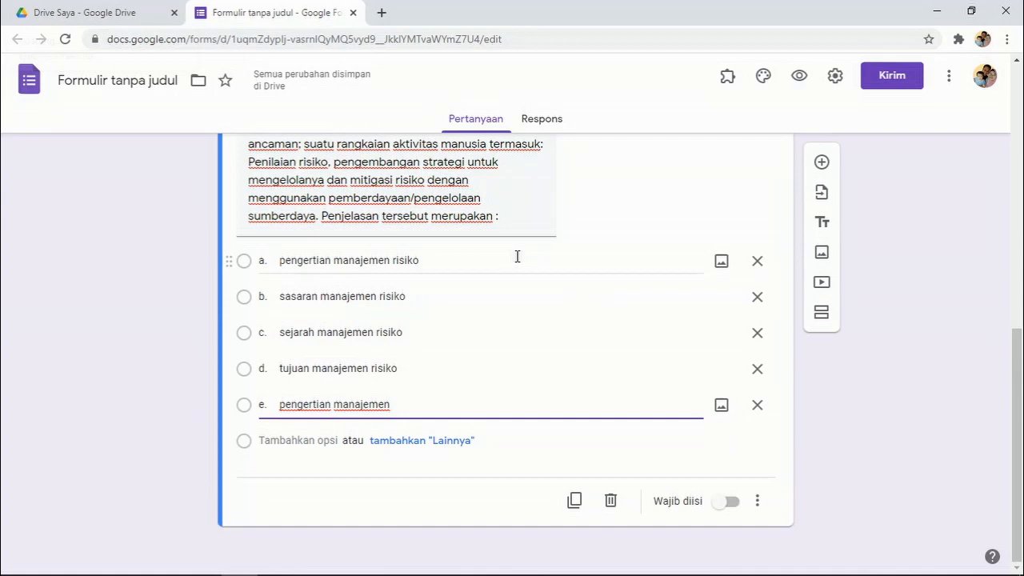
left_click(832, 78)
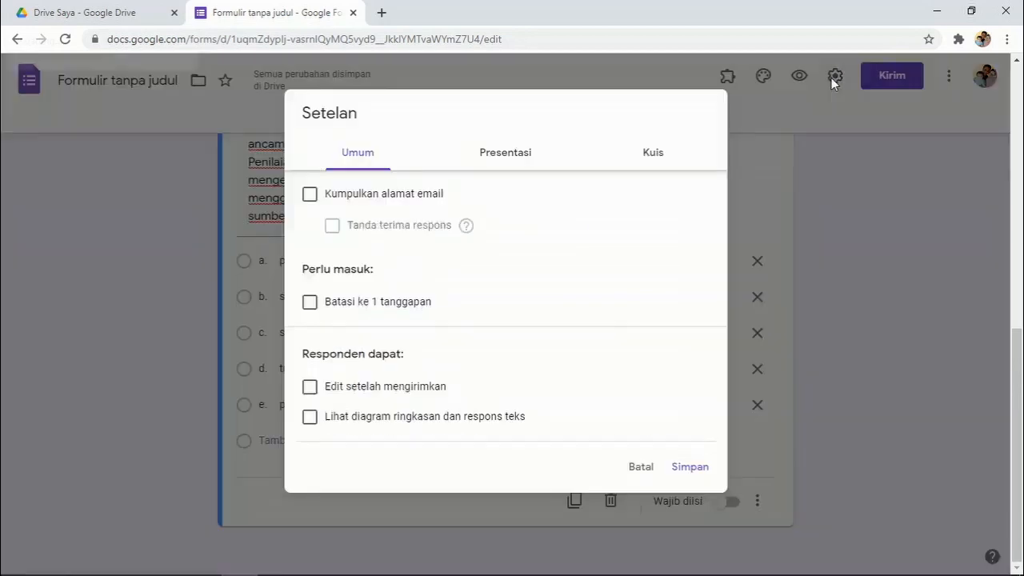
left_click(513, 158)
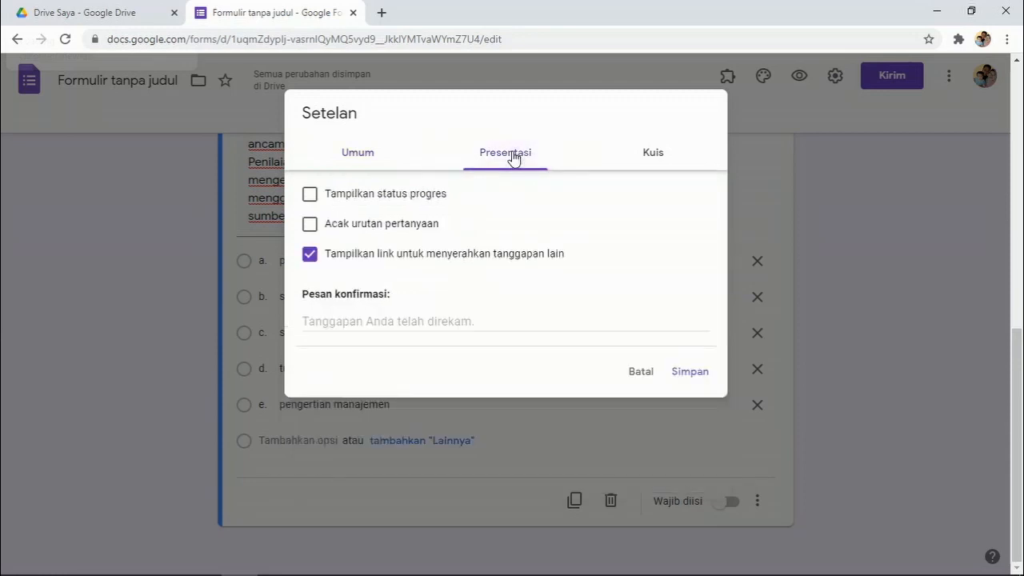
left_click(654, 155)
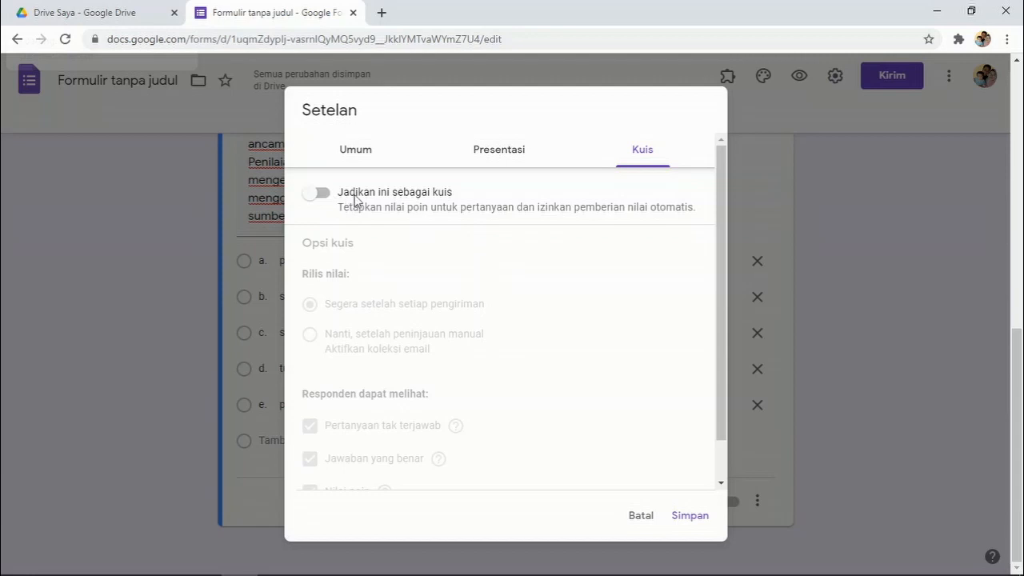
left_click(320, 194)
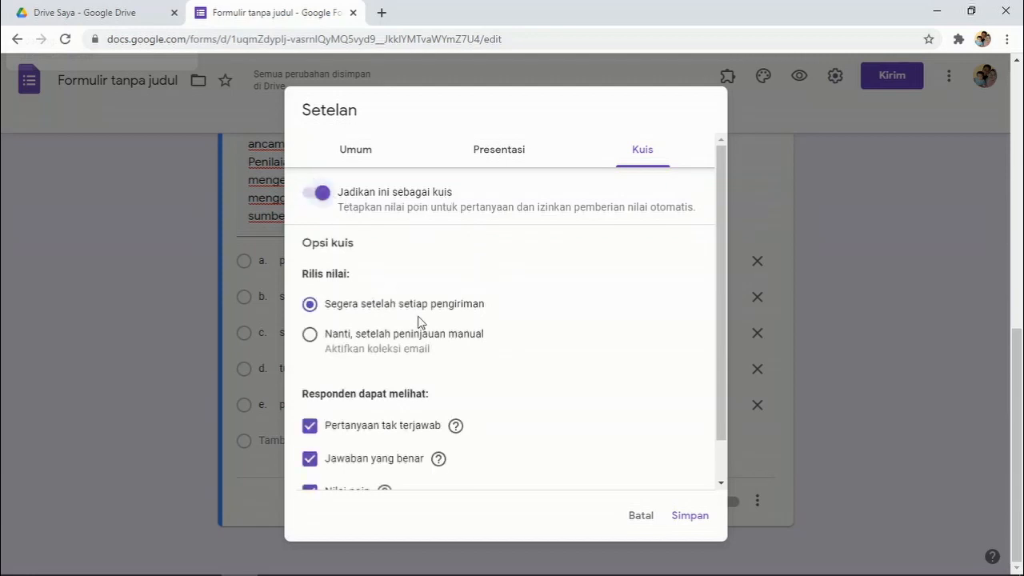
Stop respondents from seeing "Pertanyaan tak terjawab" and "Jawaban yang benar", keep "Nilai poin" visible, and save the settings.
scroll(464, 276, "down", 1)
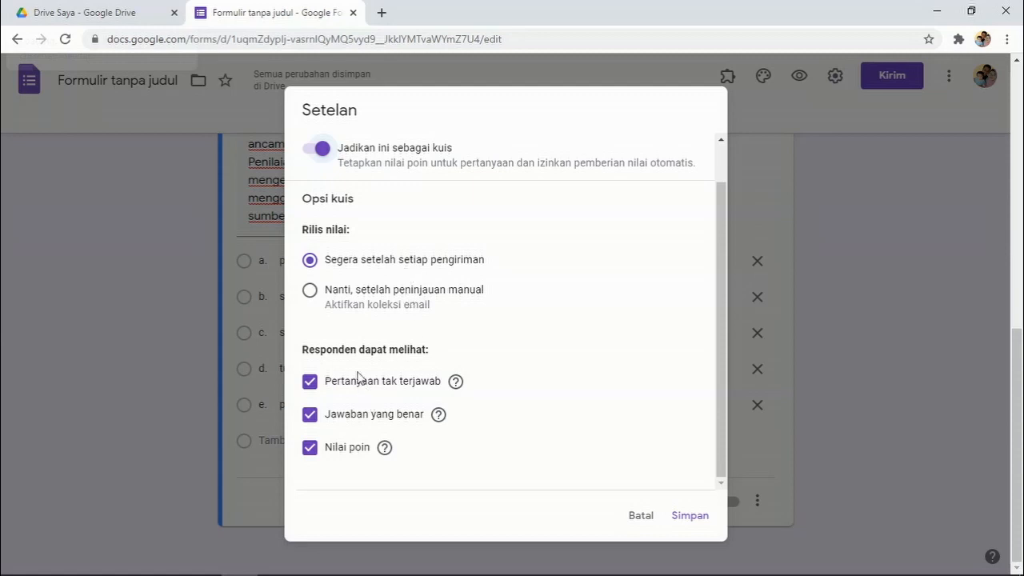
scroll(314, 256, "up", 1)
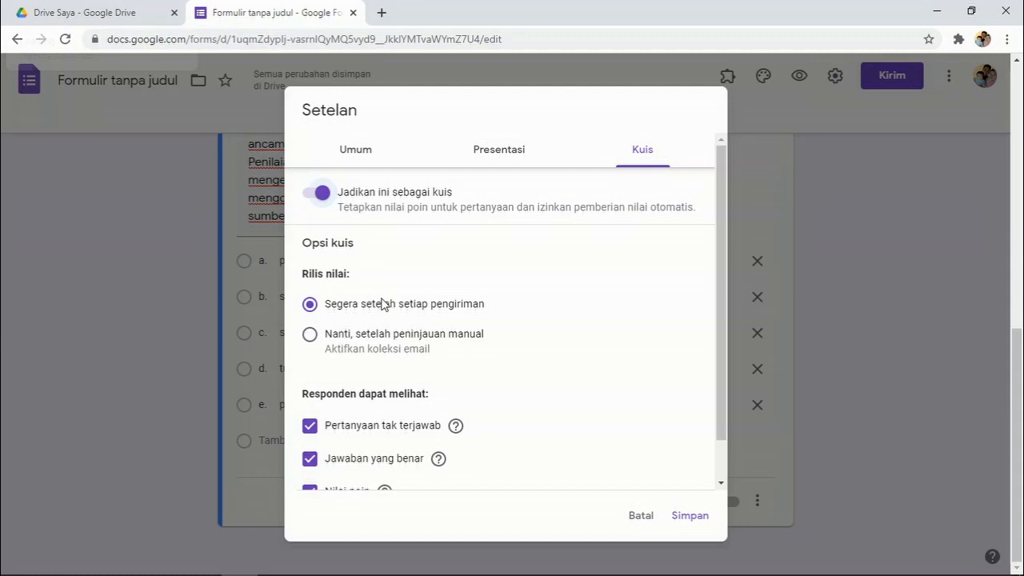
scroll(381, 304, "down", 1)
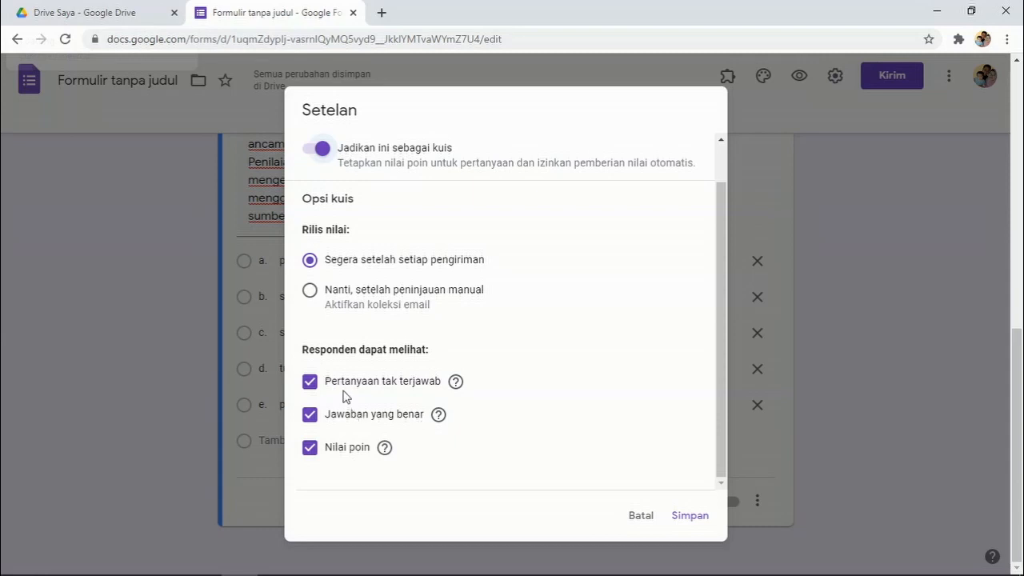
left_click(310, 385)
left_click(311, 417)
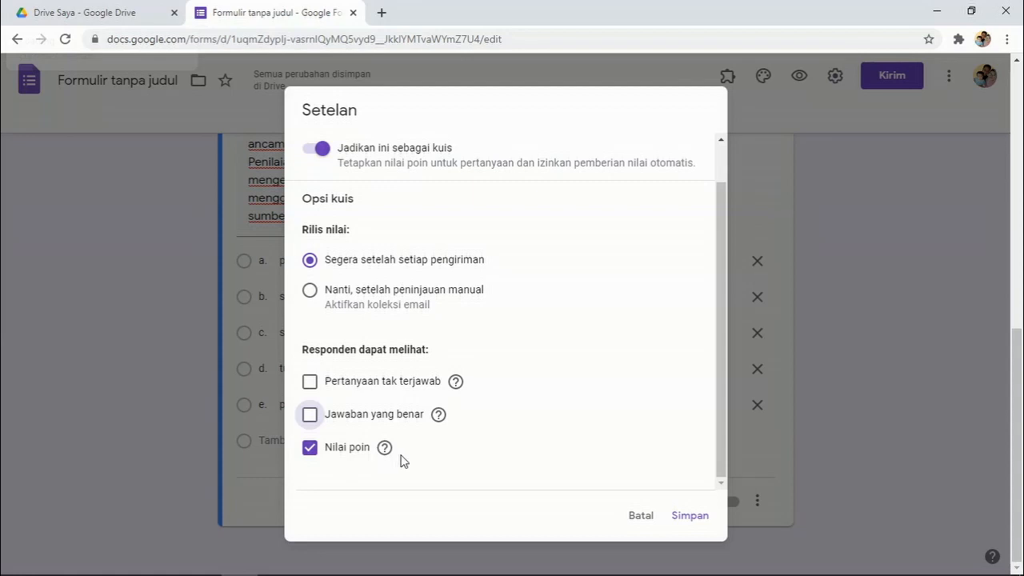
left_click(698, 527)
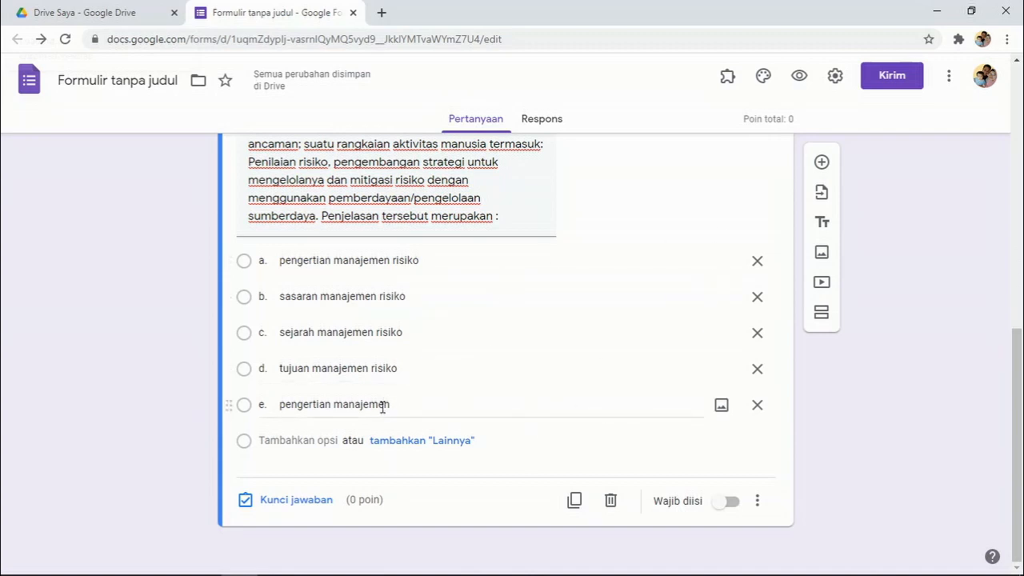
Check question 1's answer in the Word document and mark "a. pengertian manajemen risiko" as correct in its answer key.
left_click(296, 502)
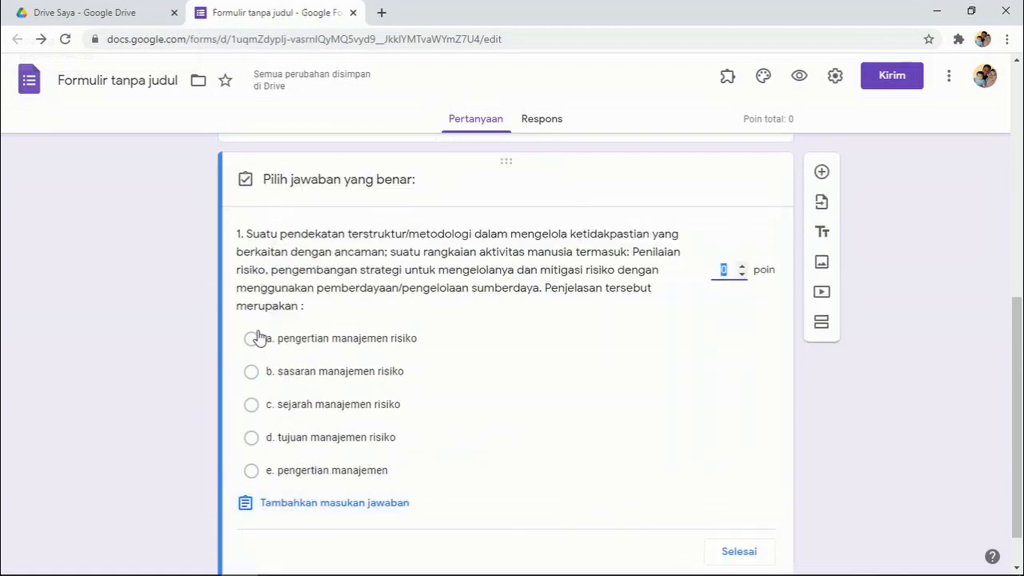
left_click(276, 562)
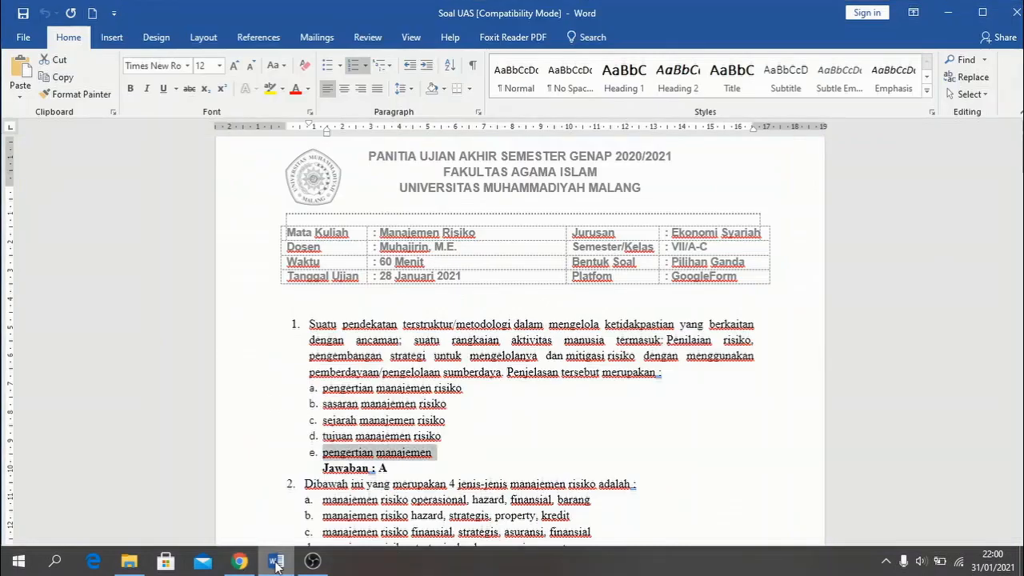
left_click(276, 562)
left_click(251, 338)
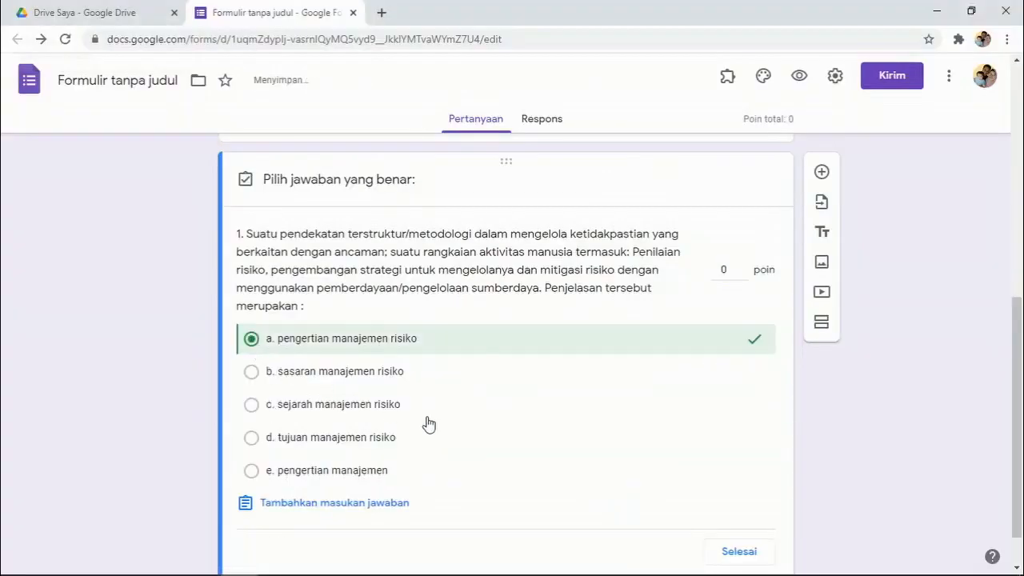
Set question 1's score to 20 points and finish its answer key.
scroll(620, 387, "down", 1)
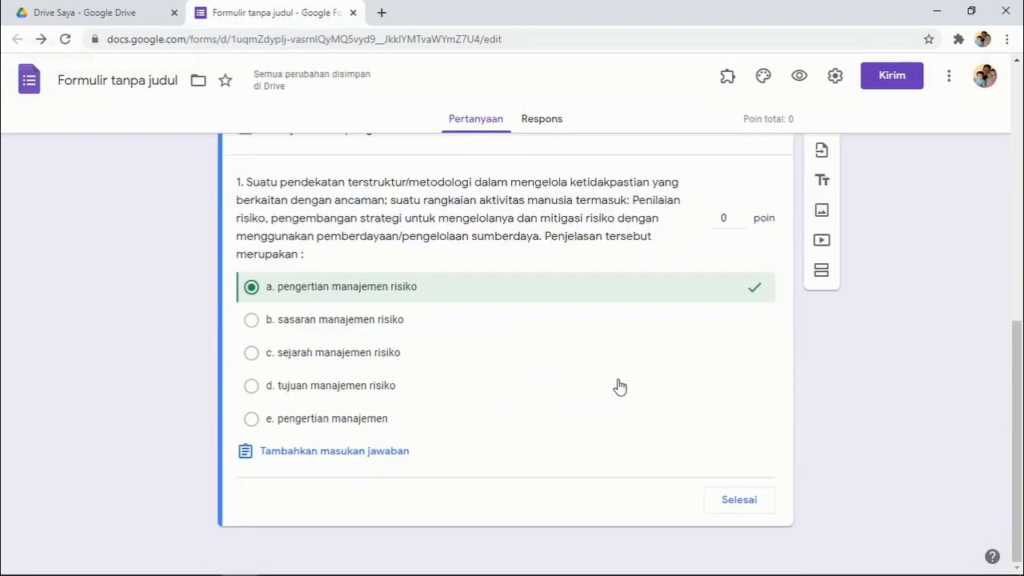
left_click(743, 212)
left_click(743, 212)
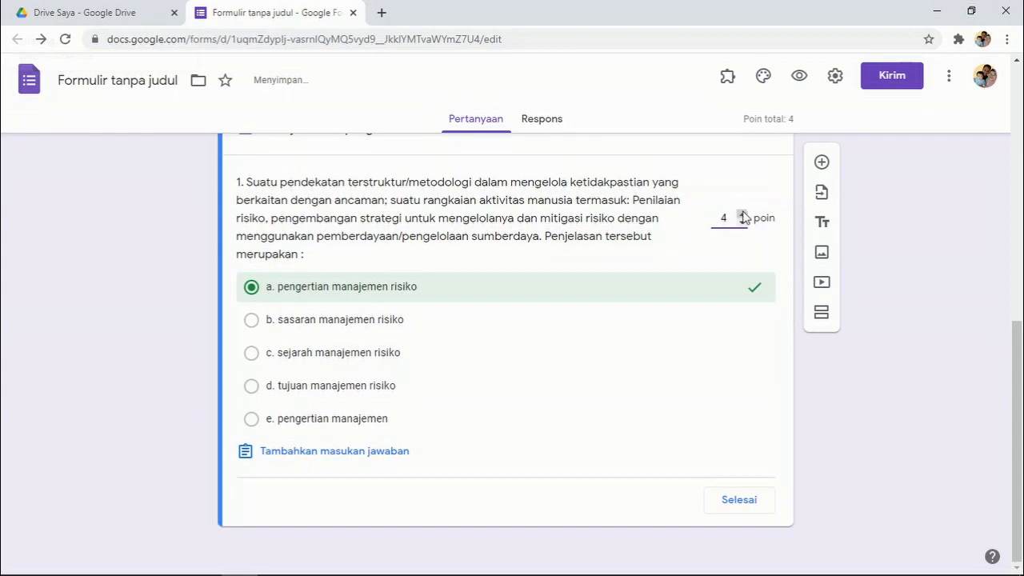
left_click(741, 216)
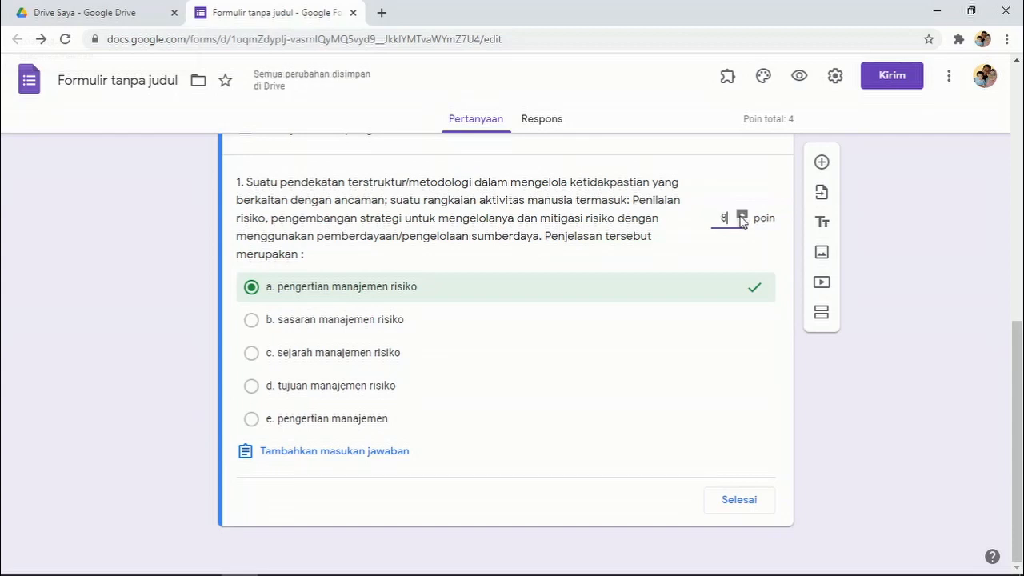
left_click(742, 216)
left_click(741, 216)
left_click(742, 216)
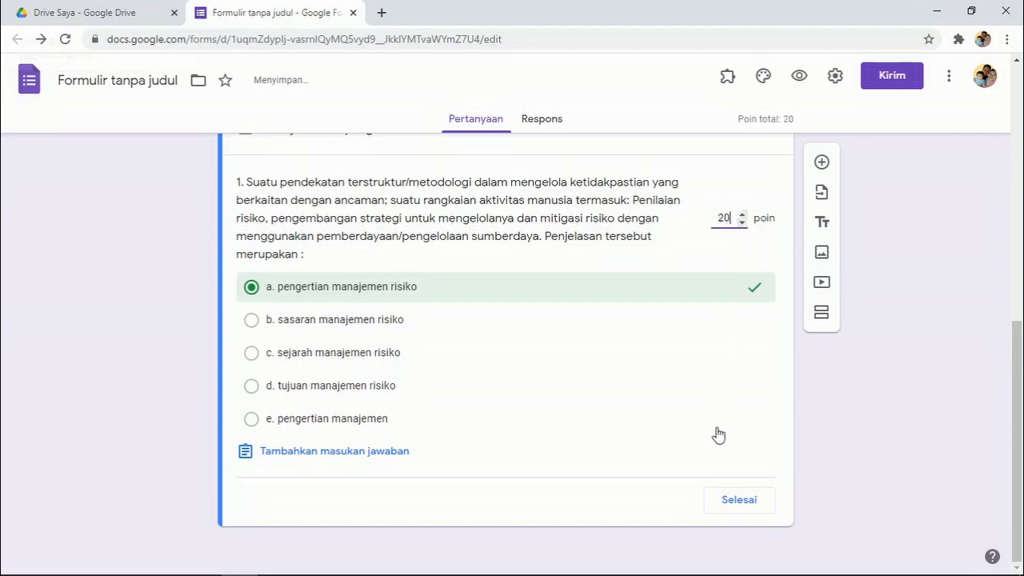
left_click(721, 501)
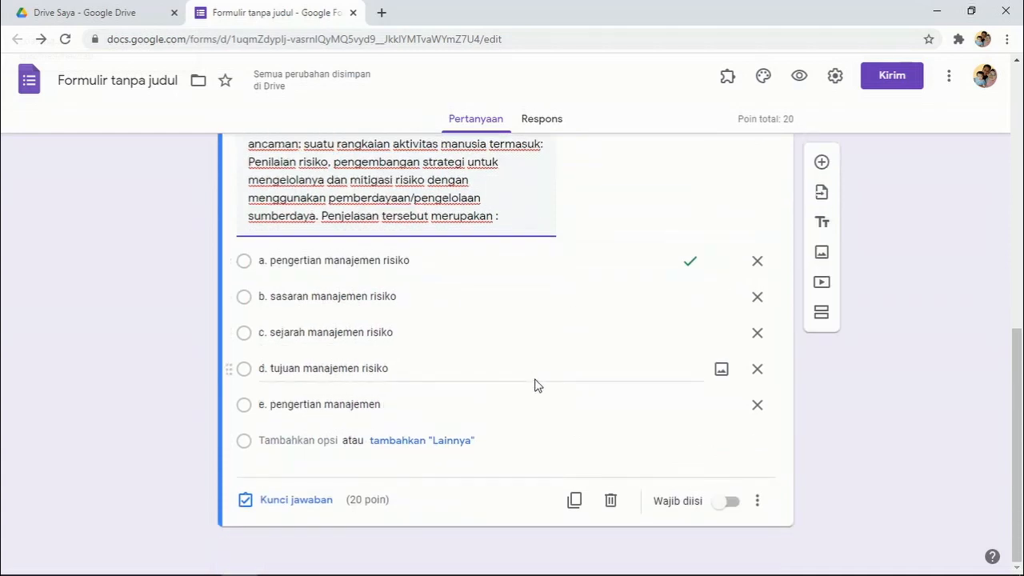
Duplicate question 1 and replace the copy's question text with "2. Dibawah ini yang merupakan 4 jenis-jenis manajemen risiko adalah :" from the Word document.
left_click(576, 502)
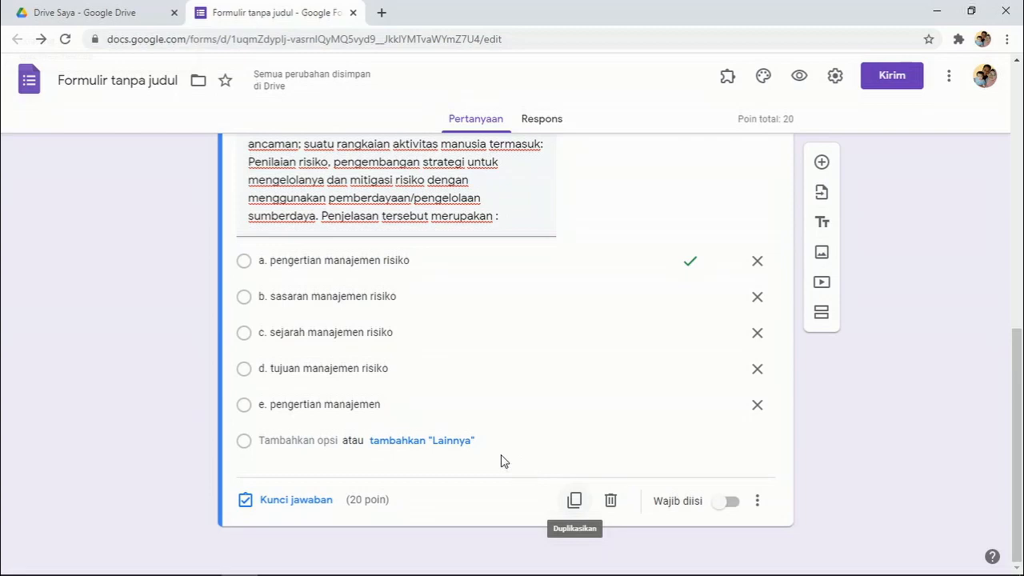
left_click(276, 563)
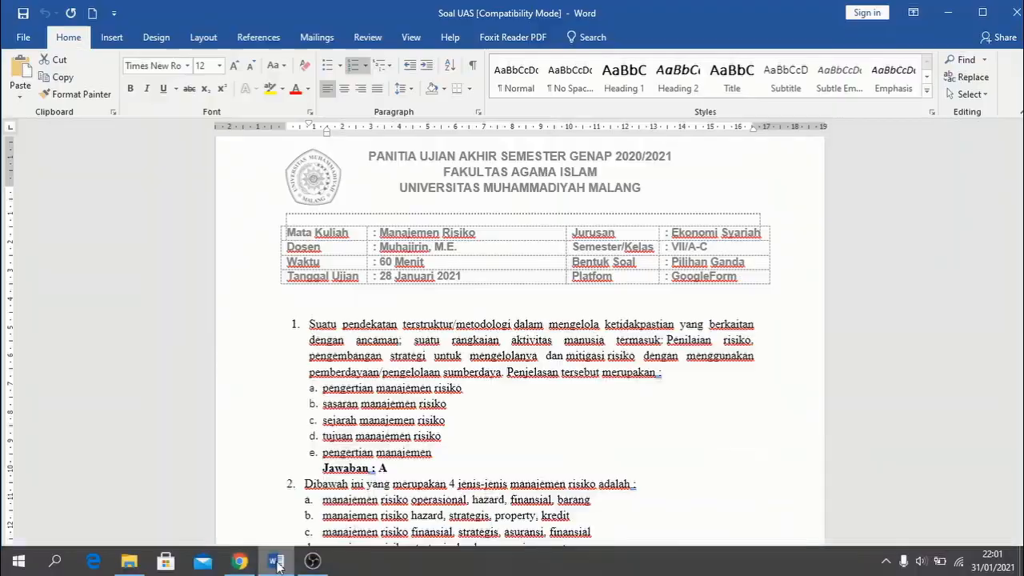
scroll(475, 434, "down", 2)
left_click_drag(639, 413, 326, 421)
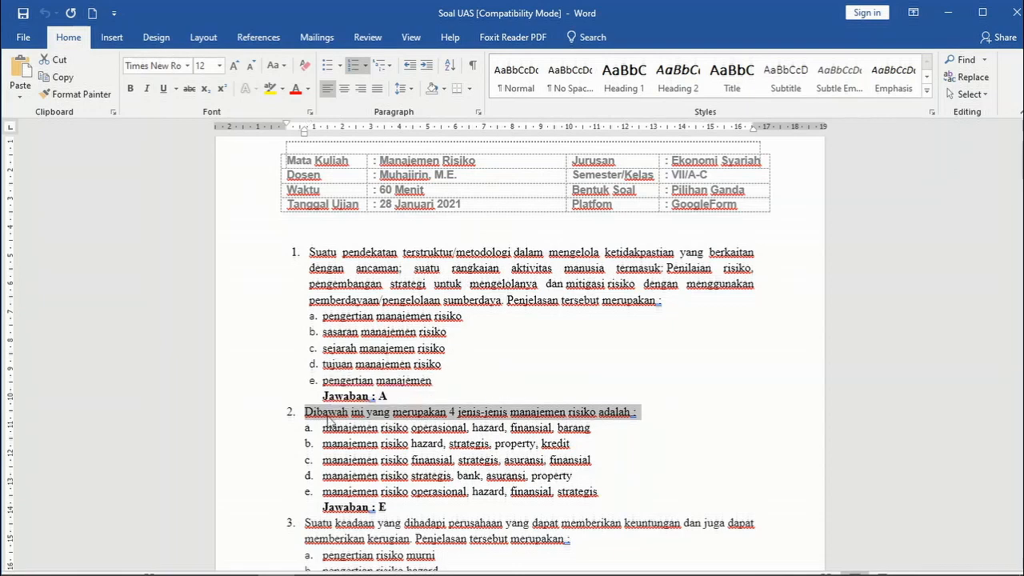
left_click(314, 562)
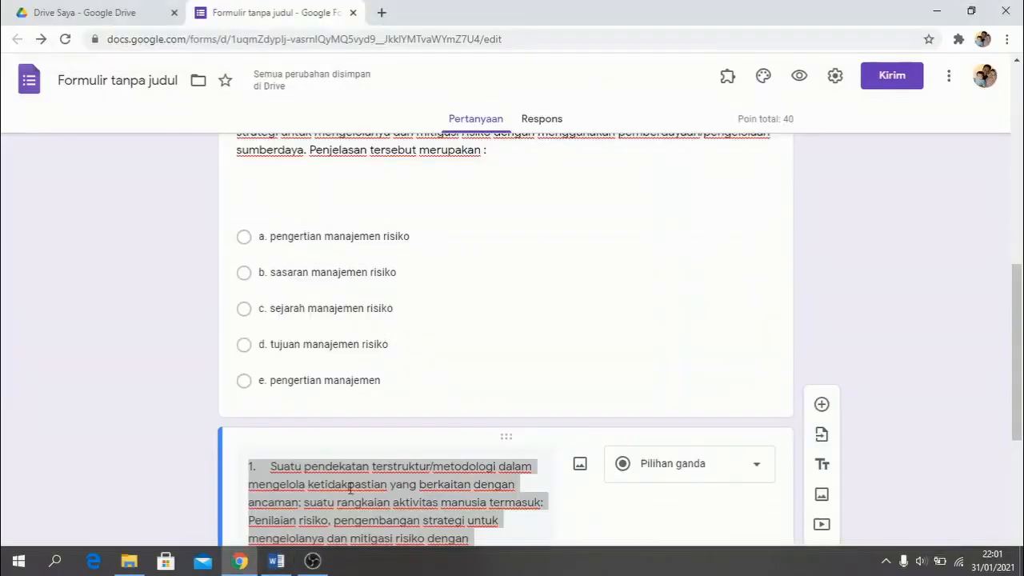
scroll(380, 454, "down", 2)
type("2.\tDibawah ini yang merupakan 4 jenis-jenis manajemen risiko adalah :")
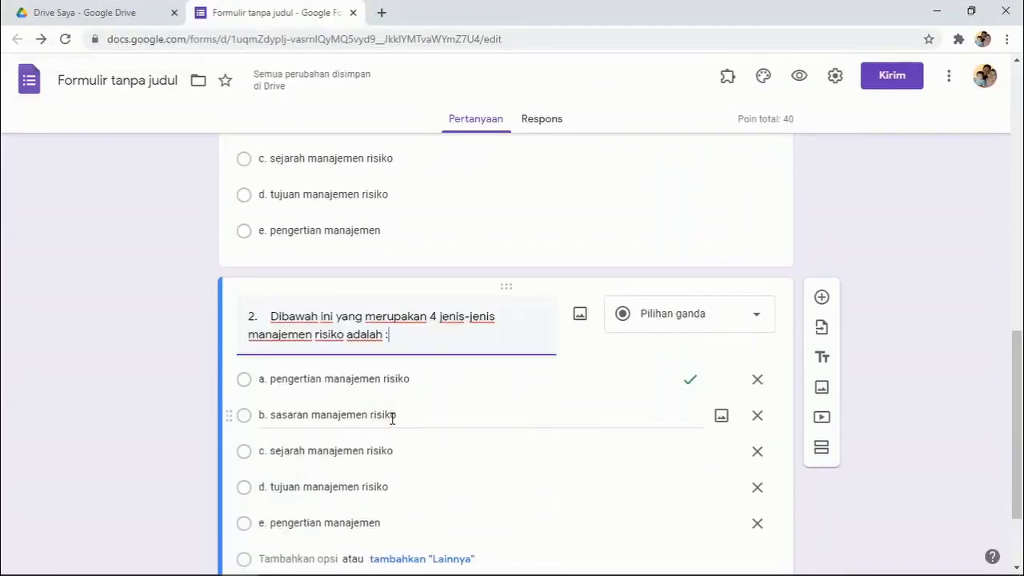
Copy question 2's option a from the Word document and replace the form's first option with "a. manajemen risiko operasional, hazard, finansial, barang".
left_click(270, 560)
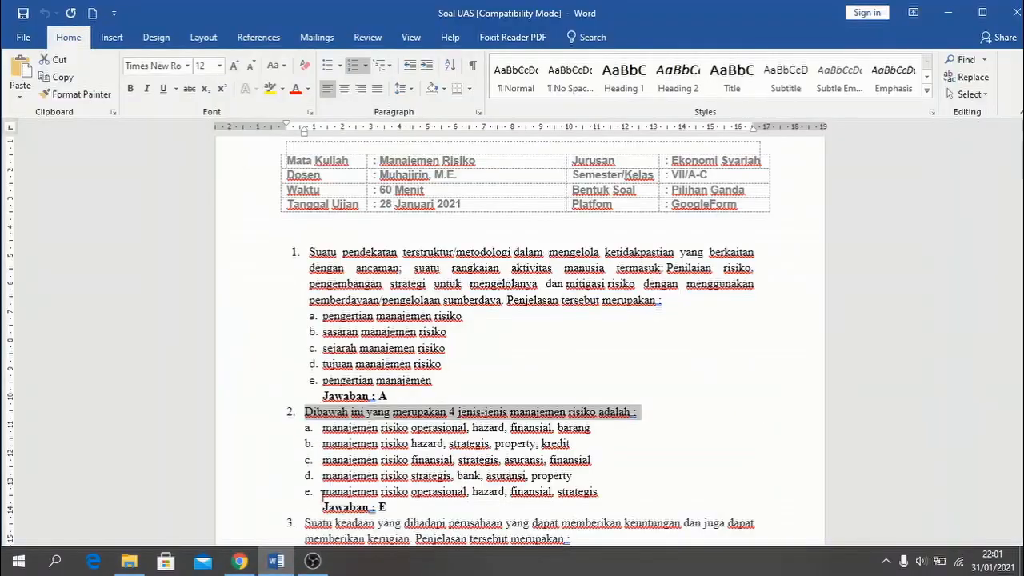
left_click_drag(595, 427, 323, 429)
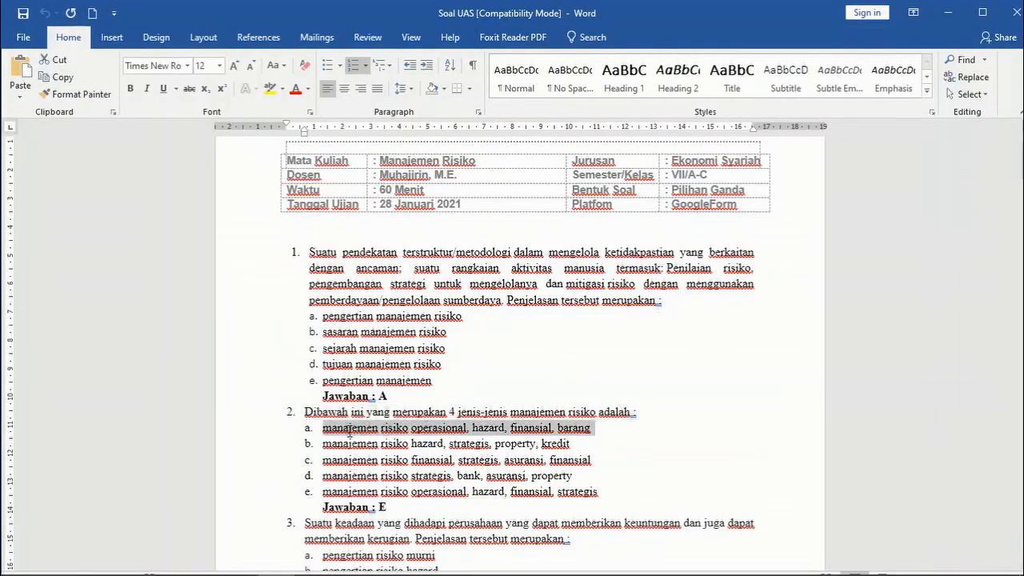
left_click(239, 561)
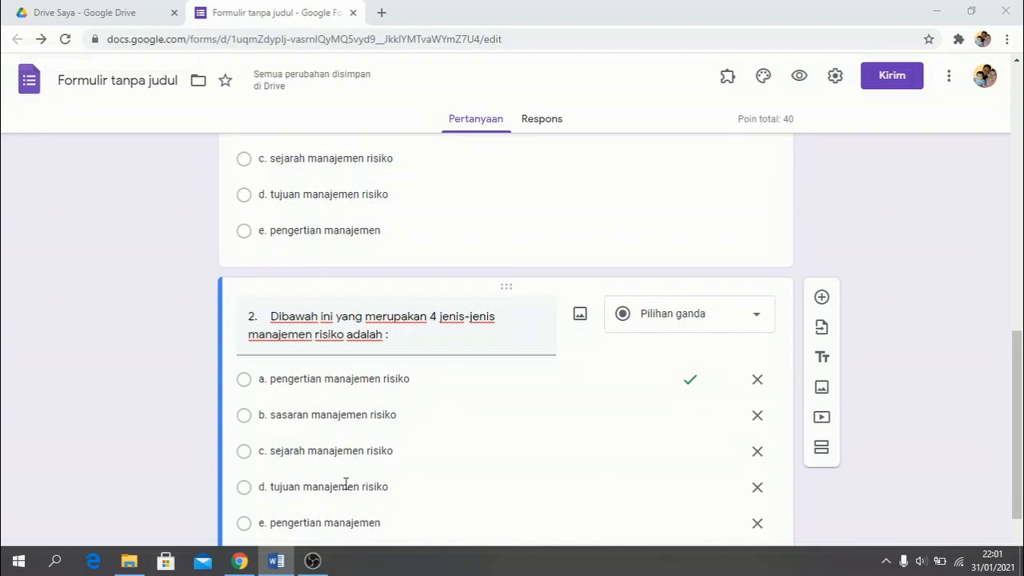
left_click(274, 381)
triple_click(274, 381)
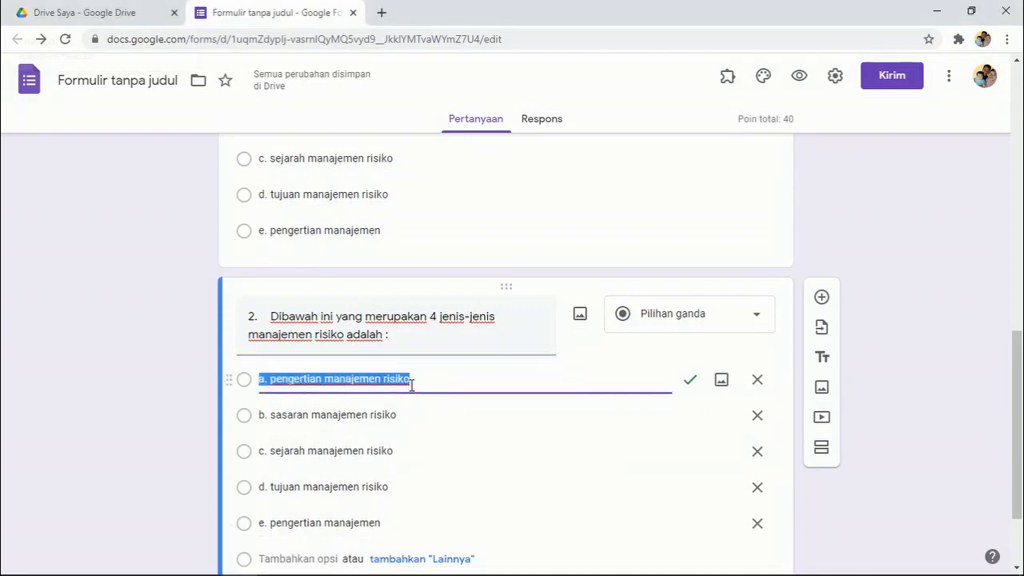
type("a.\tmanajemen risiko operasional, hazard, finansial, barang")
Copy question 2's option b from the Word document and replace the form's second option with "b. manajemen risiko hazard, strategis, property, kredit".
left_click(244, 562)
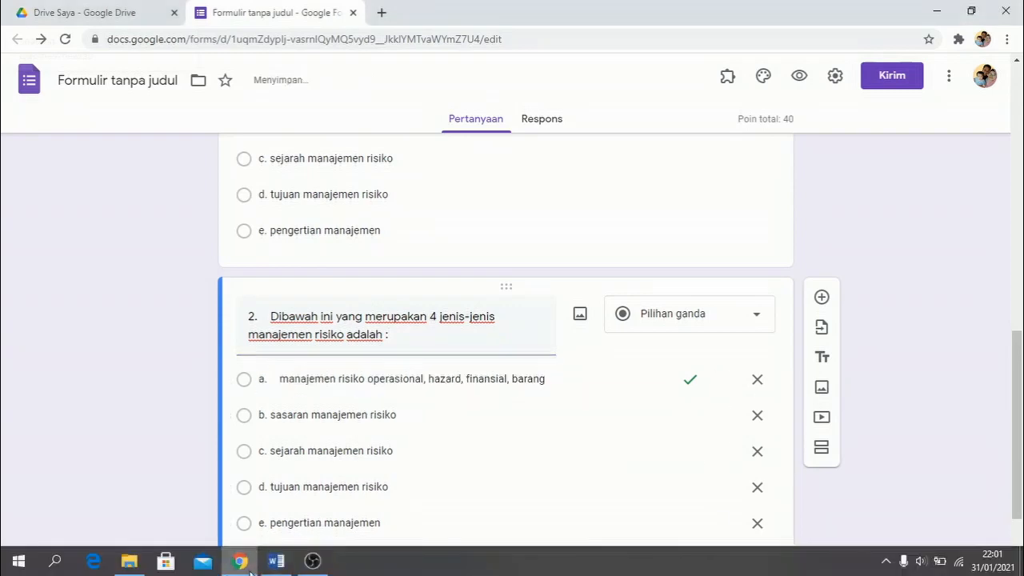
left_click(276, 560)
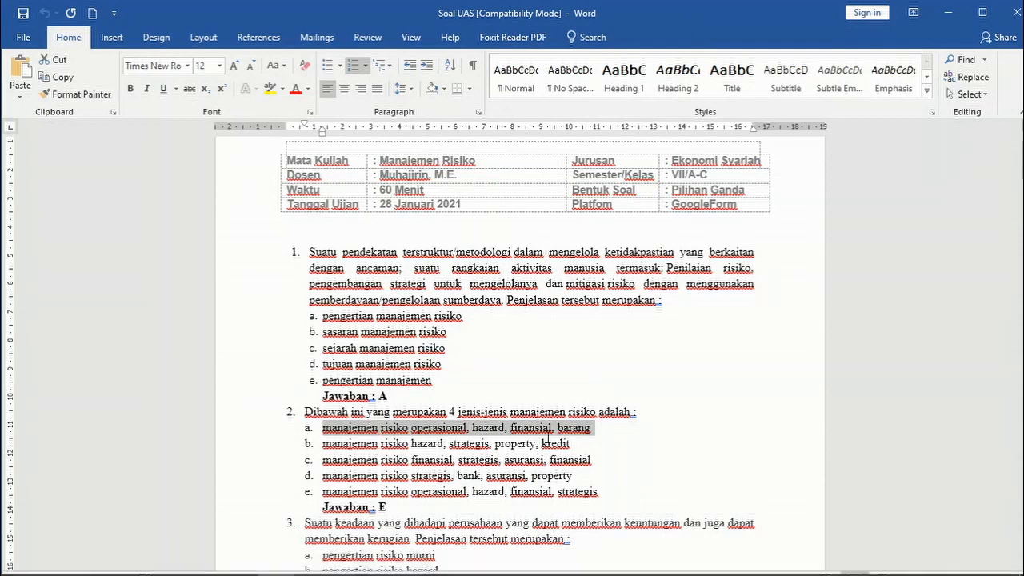
left_click_drag(582, 447, 343, 449)
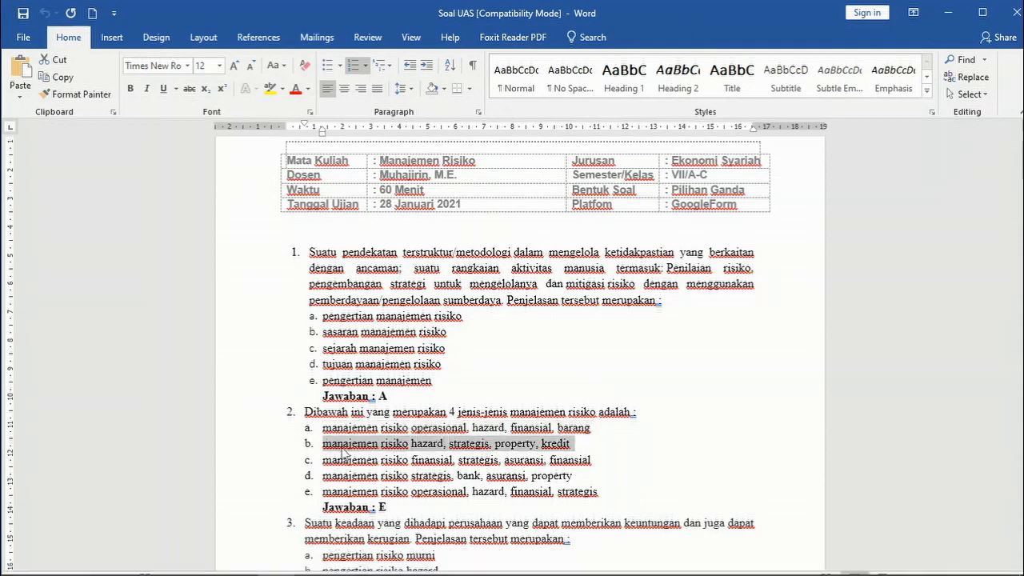
left_click(276, 560)
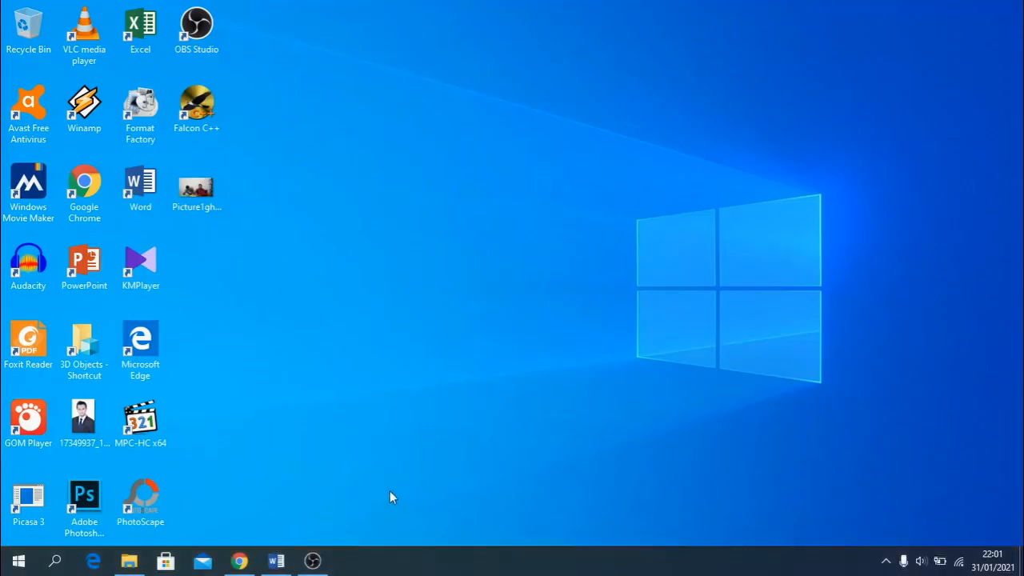
left_click(276, 560)
left_click(240, 560)
left_click(379, 413)
key("ctrl+a")
type("b.\tmanajemen risiko hazard, strategis, property, kredit")
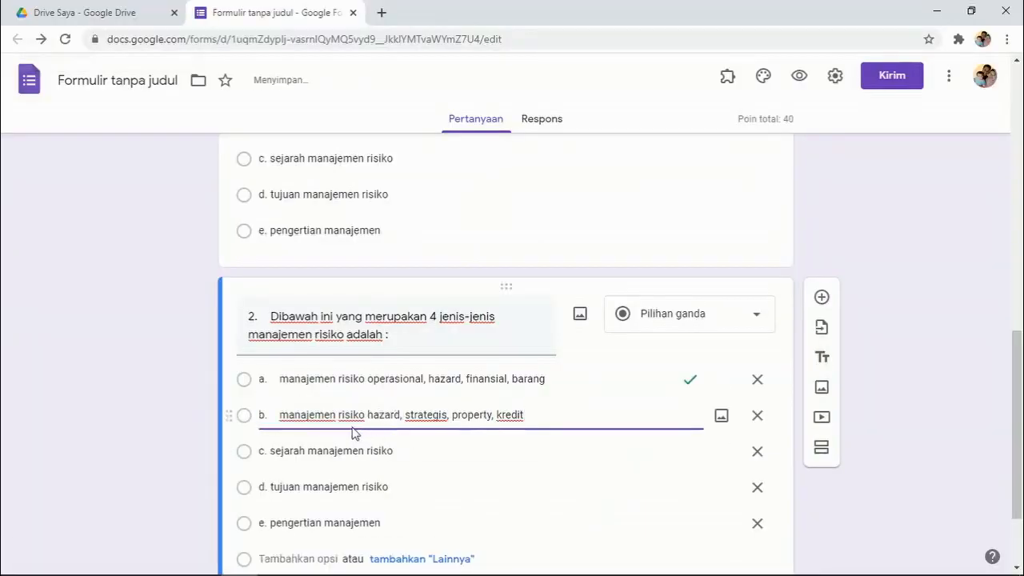
Copy question 2's option c from the Word document and replace the form's third option with "c. manajemen risiko finansial, strategis, asuransi, finansial".
left_click(276, 560)
left_click_drag(597, 460, 338, 464)
mouse_move(281, 570)
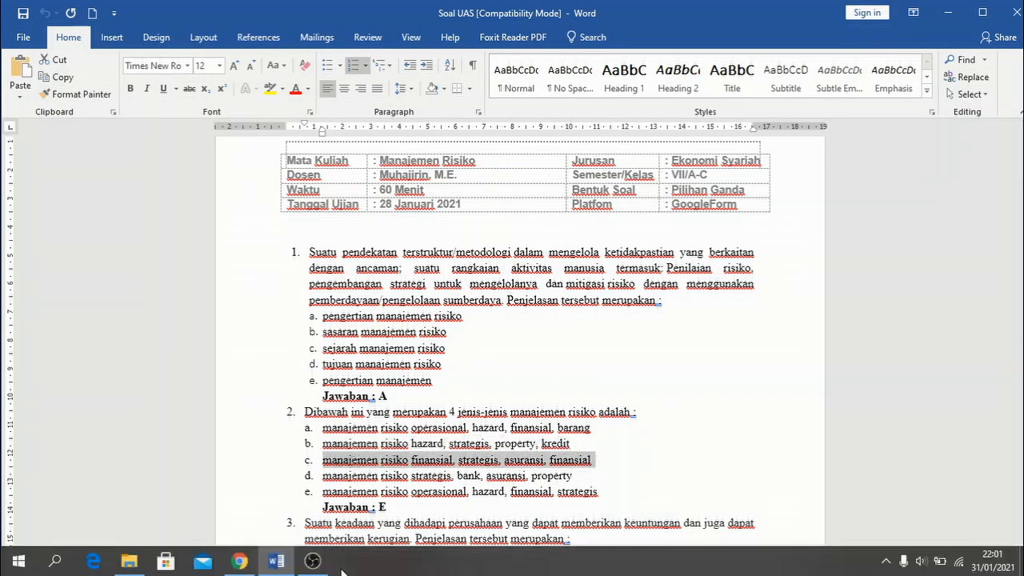
left_click(239, 561)
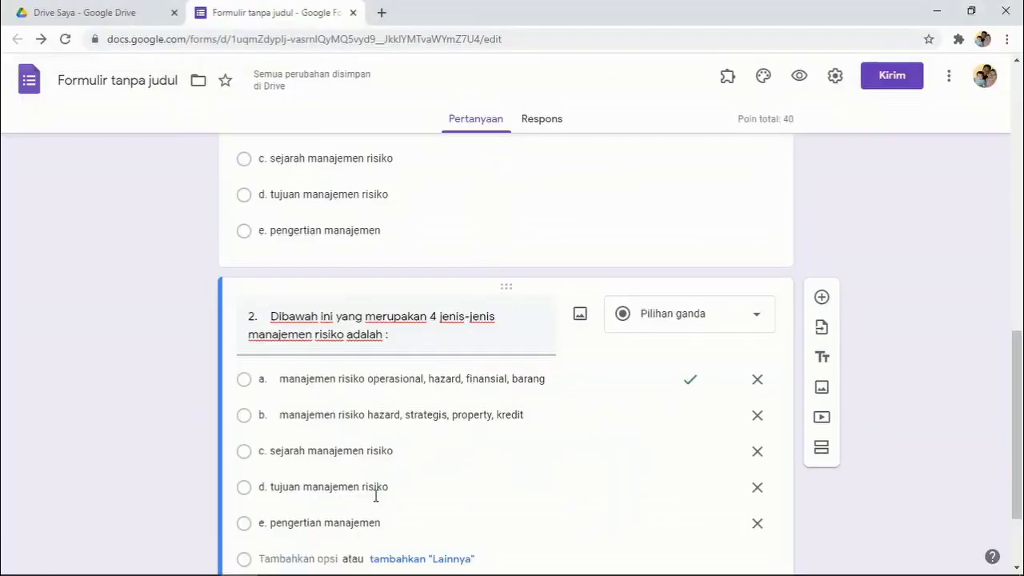
triple_click(390, 457)
type("c.\tmanajemen risiko finansial, strategis, asuransi, finansial")
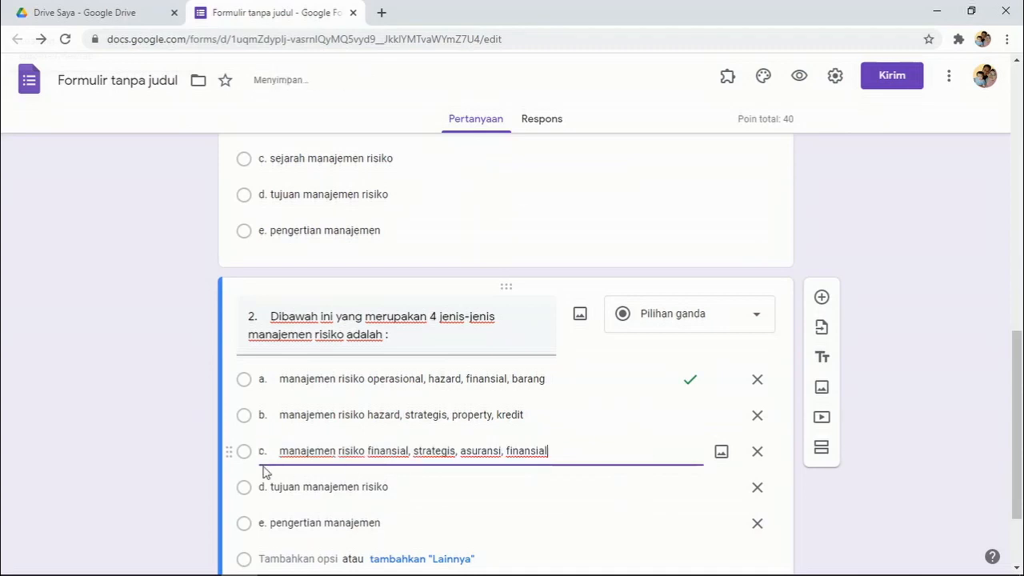
Copy question 2's option d from the Word document and replace the form's fourth option with "d. manajemen risiko strategis, bank, asuransi, property".
mouse_move(239, 570)
left_click(276, 561)
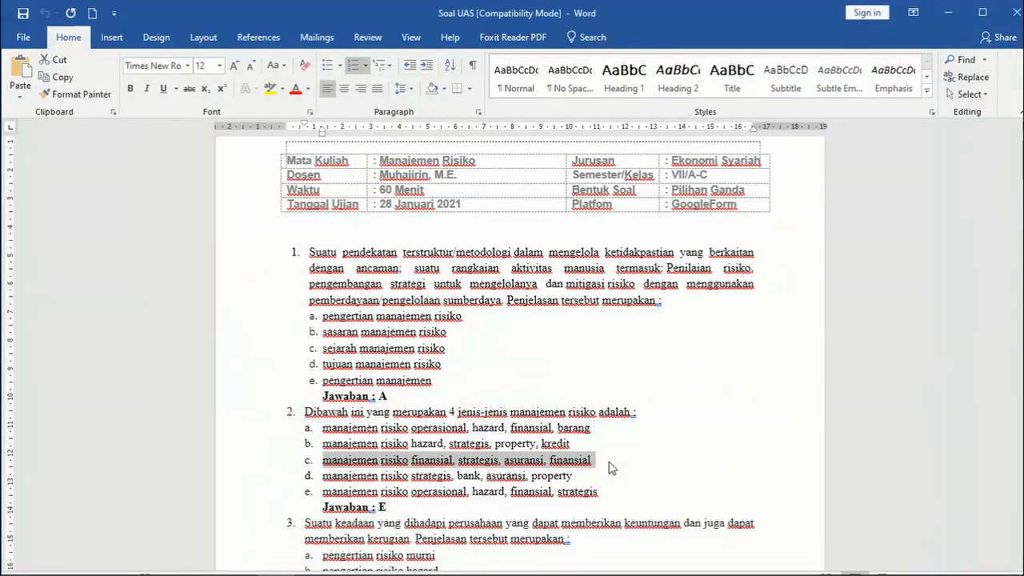
left_click_drag(574, 475, 359, 475)
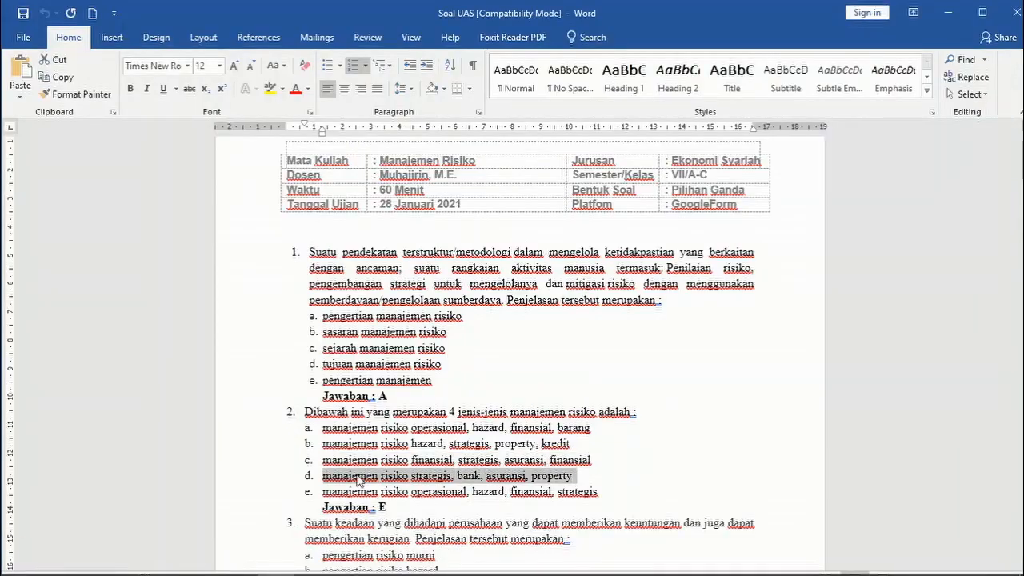
left_click(276, 562)
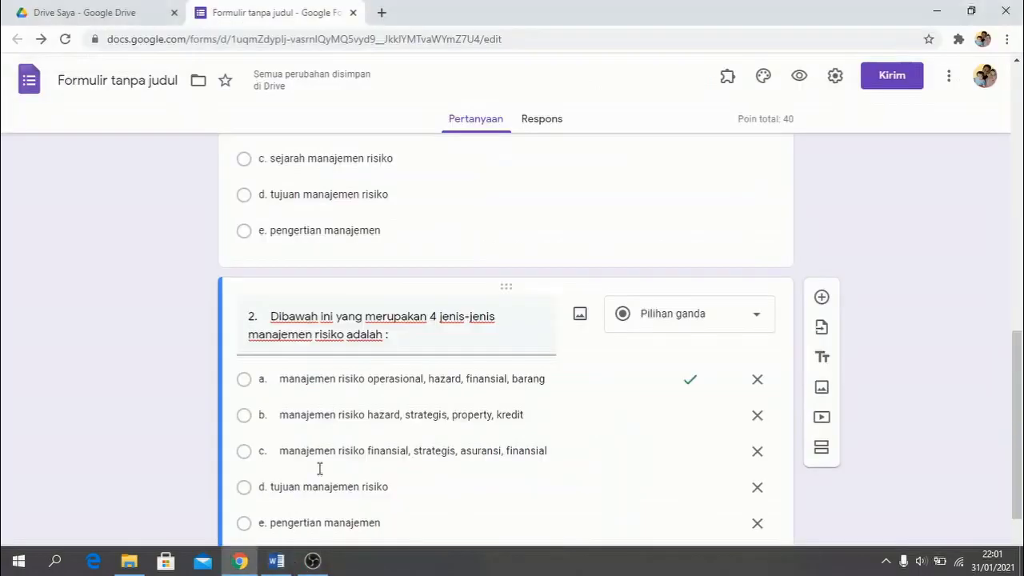
left_click(319, 485)
type("d.\tmanajemen risiko strategis, bank, asuransi, property")
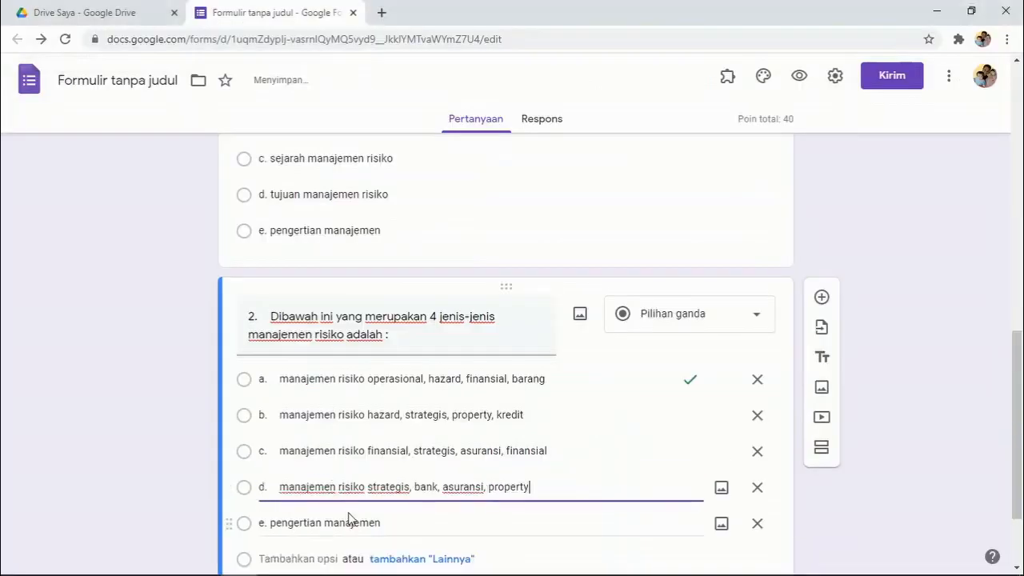
Copy question 2's option e from the Word document and replace the form's fifth option with "e. manajemen risiko operasional, hazard, finansial, strategis".
left_click(276, 561)
triple_click(534, 478)
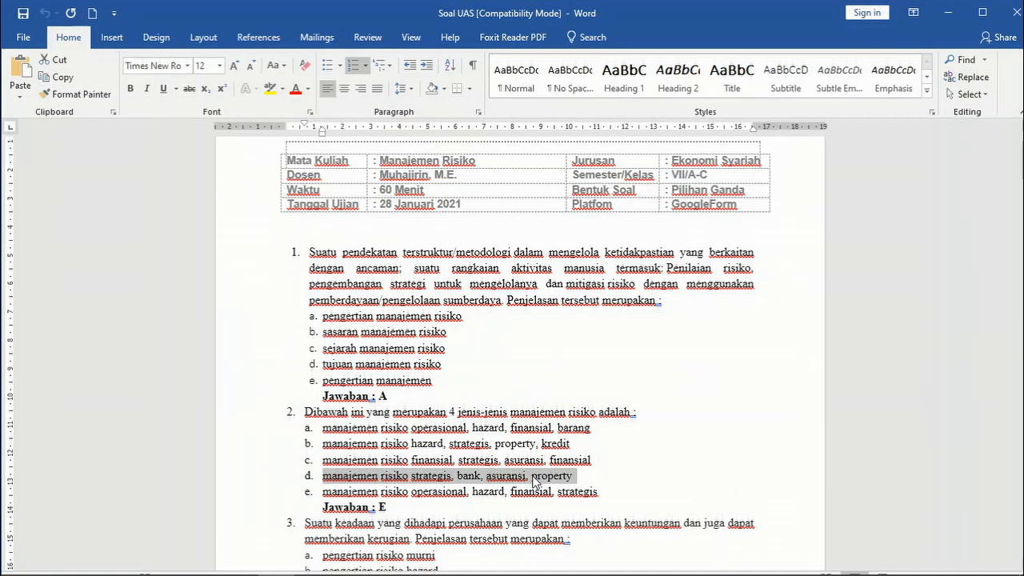
left_click_drag(601, 491, 356, 496)
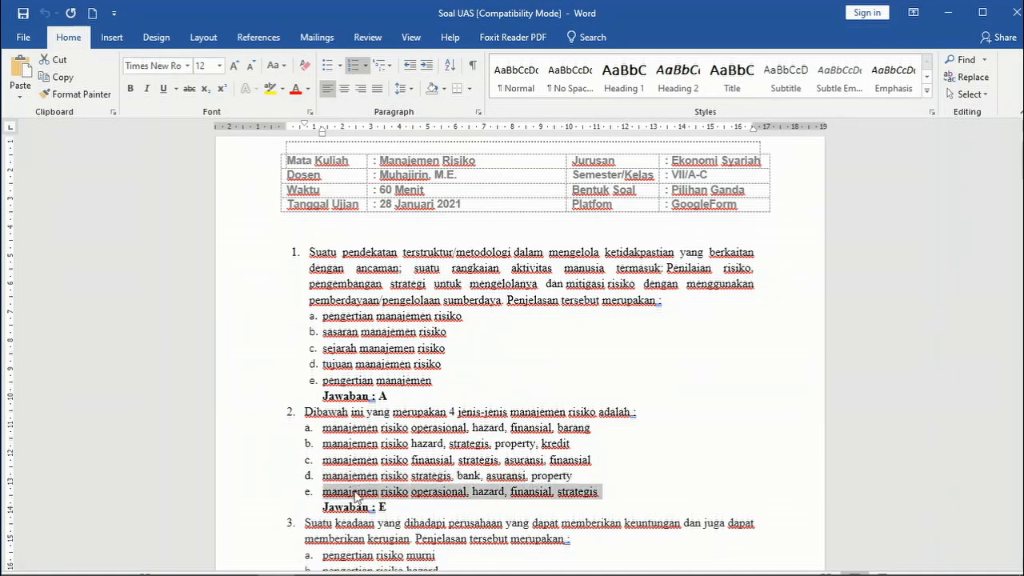
left_click(285, 567)
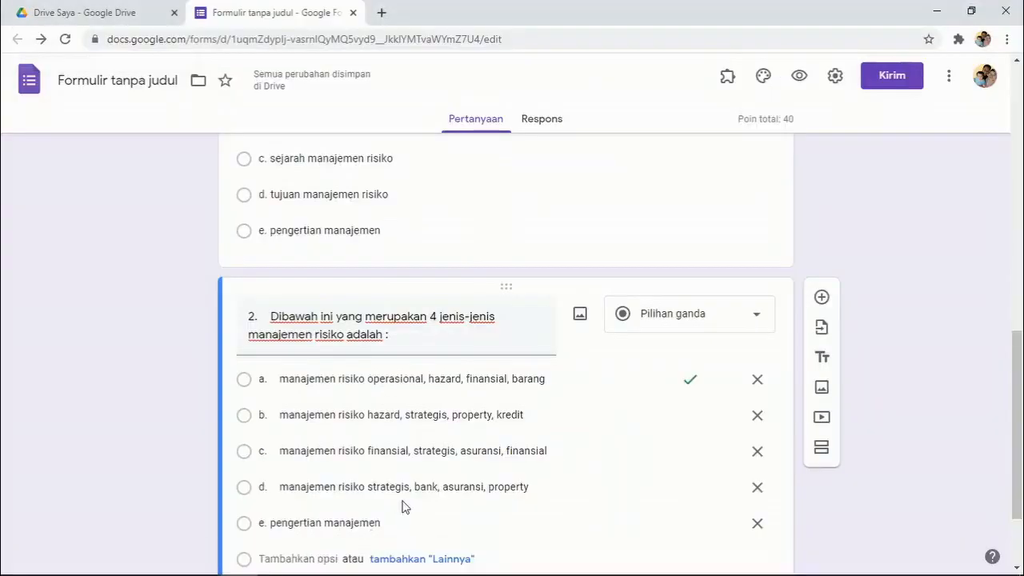
scroll(412, 444, "down", 1)
left_click(395, 447)
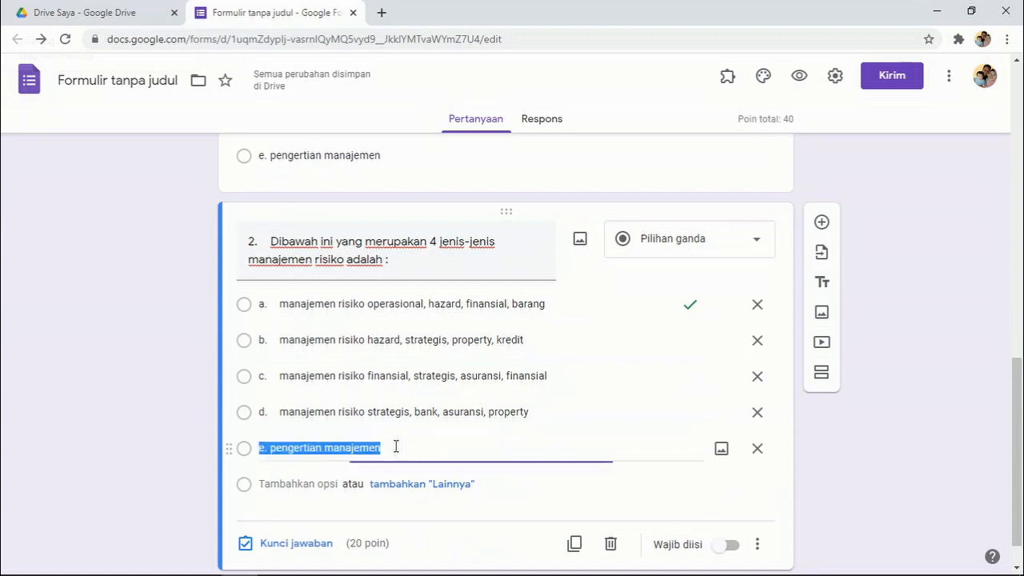
type("e.\tmanajemen risiko operasional, hazard, finansial, strategis")
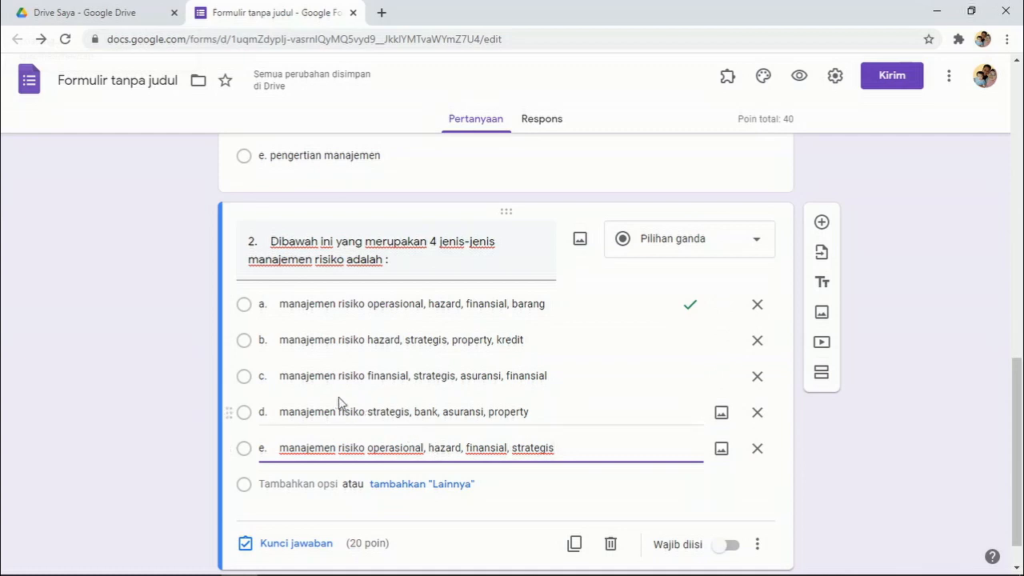
Check question 2's answer in the Word document and make option e the only correct answer in its answer key instead of option a.
left_click(283, 547)
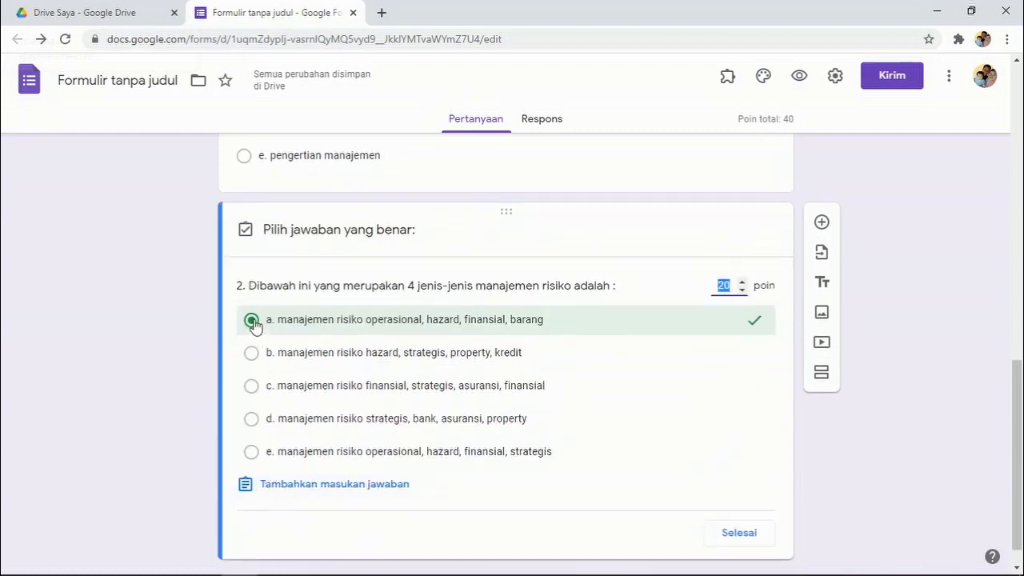
left_click(276, 561)
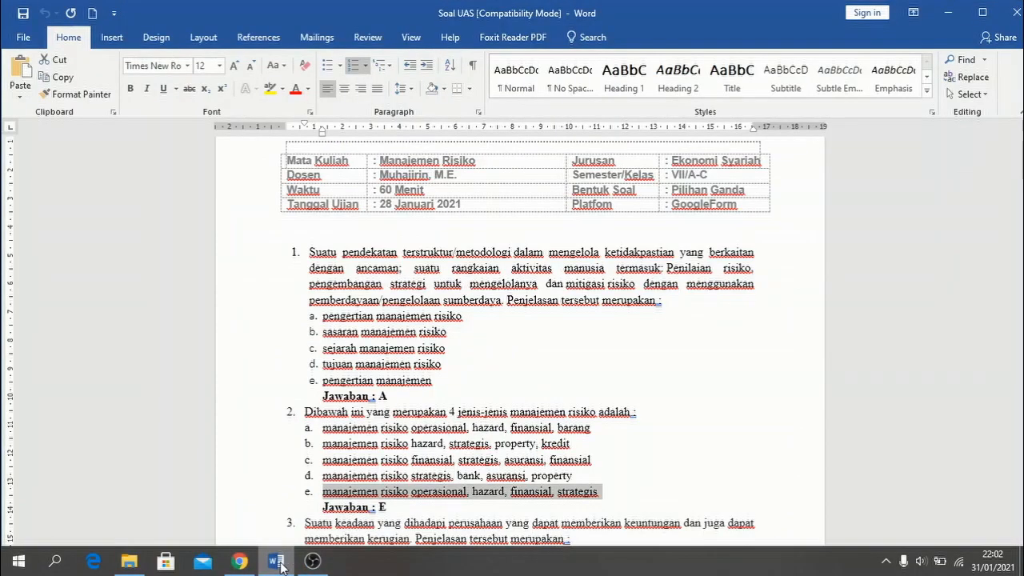
left_click(276, 562)
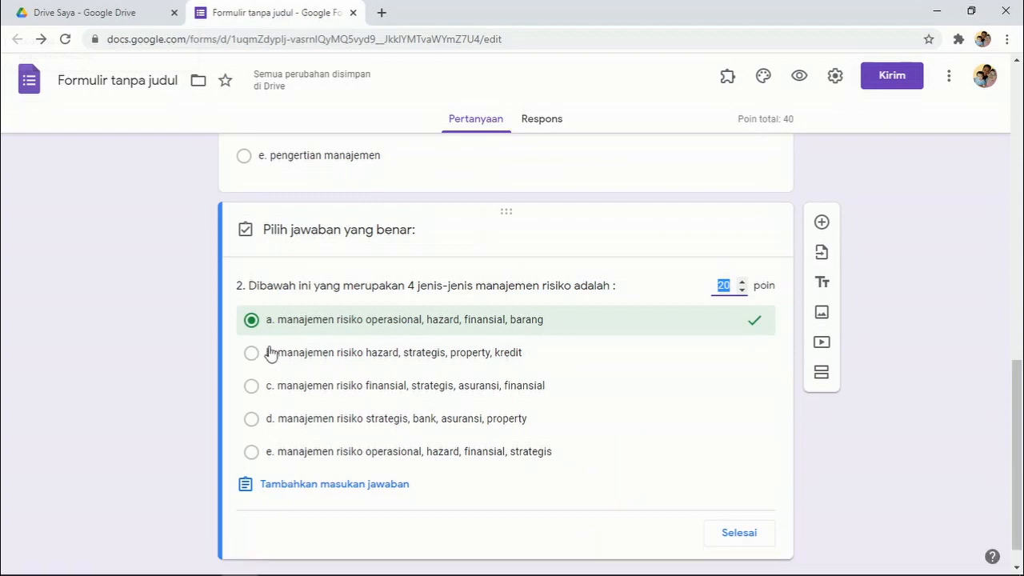
left_click(252, 321)
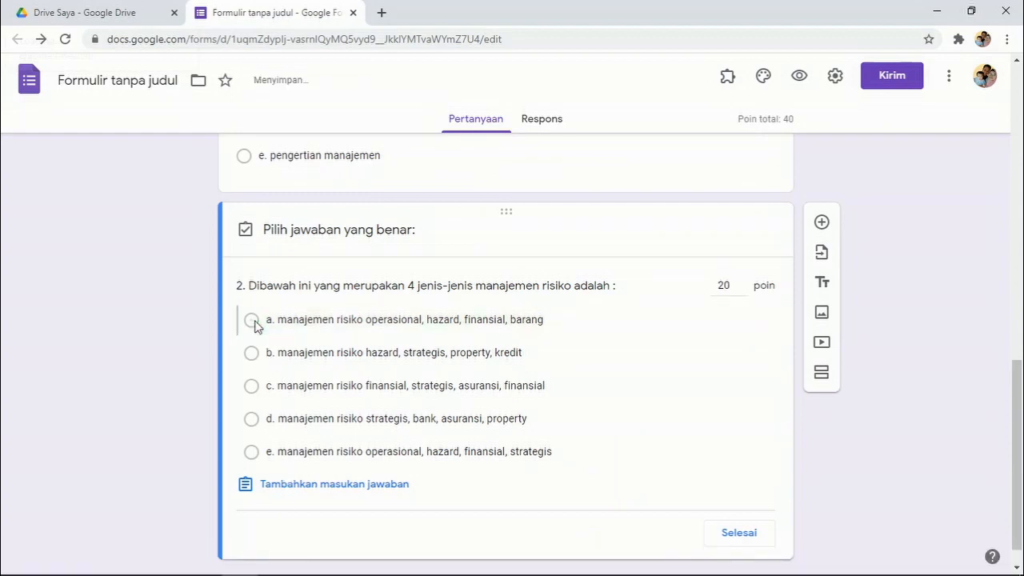
left_click(249, 455)
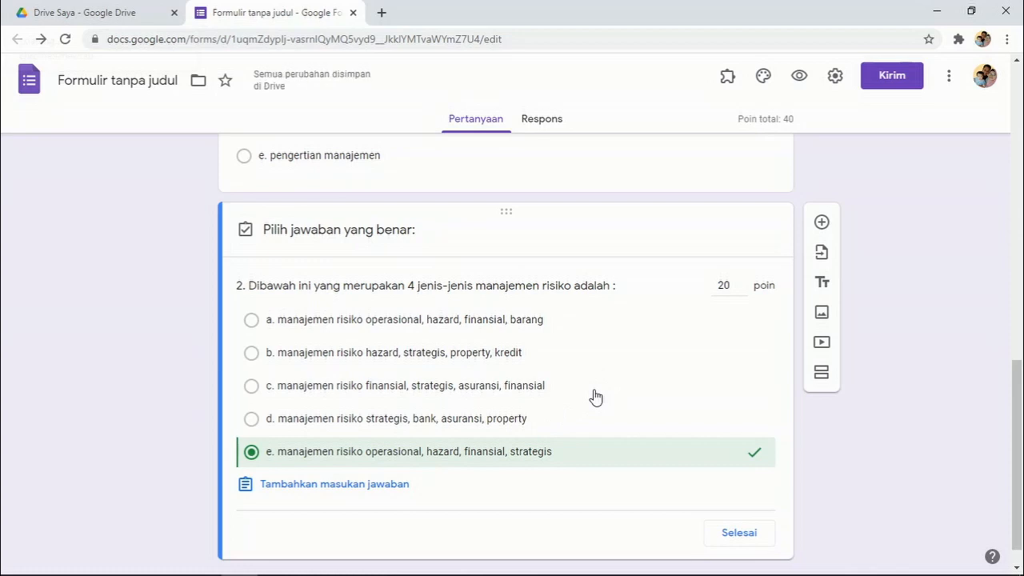
left_click(250, 320)
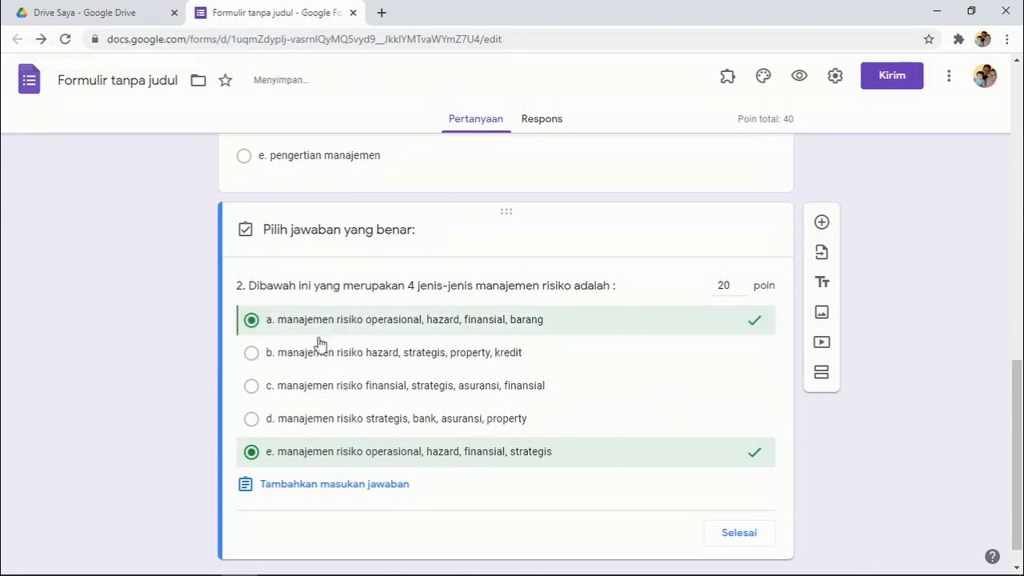
left_click(251, 320)
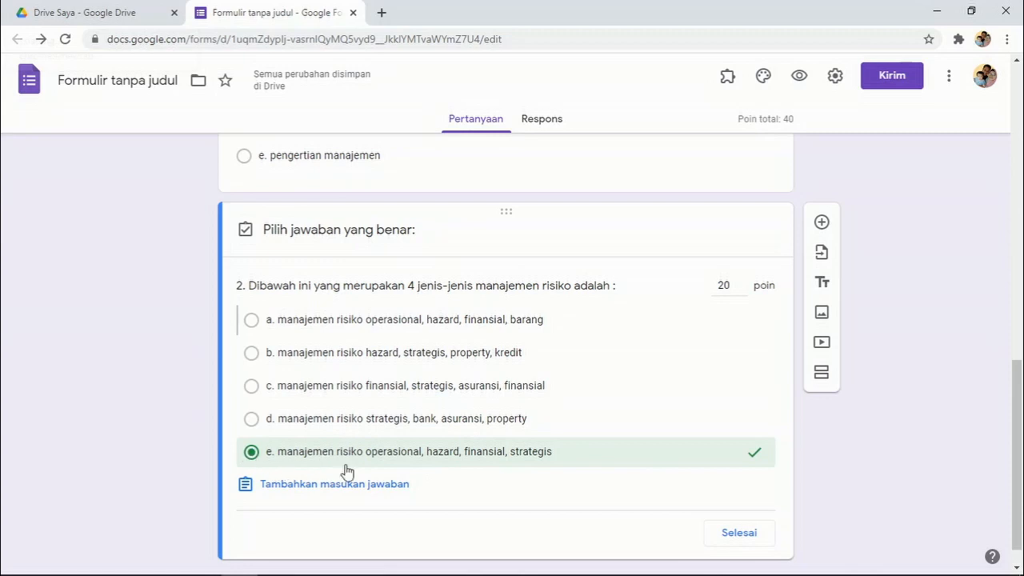
left_click(736, 533)
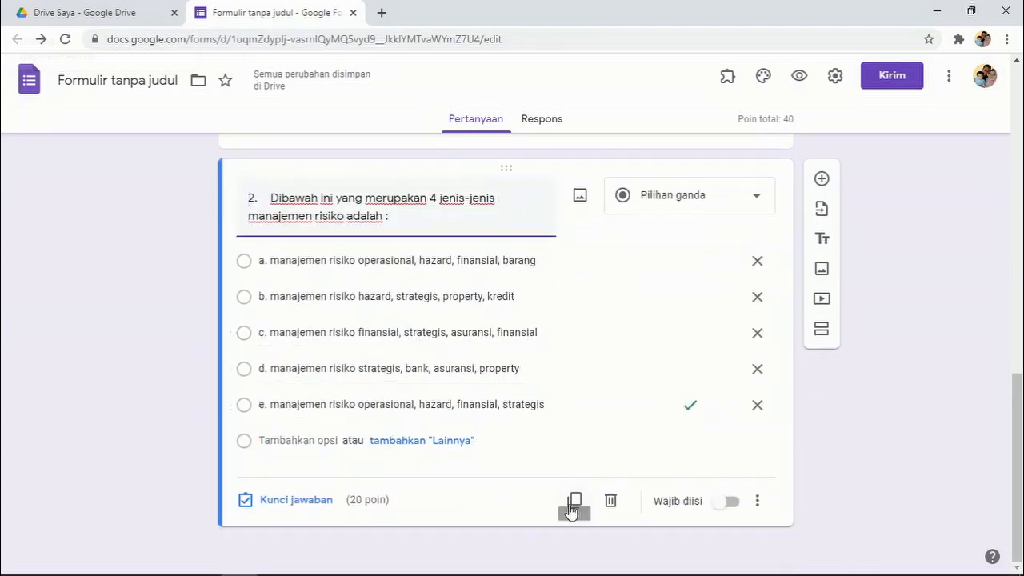
Duplicate question 2 and replace the copy's question text with question 3 from the Word document, beginning "3. Suatu keadaan yang dihadapi perusahaan".
left_click(574, 499)
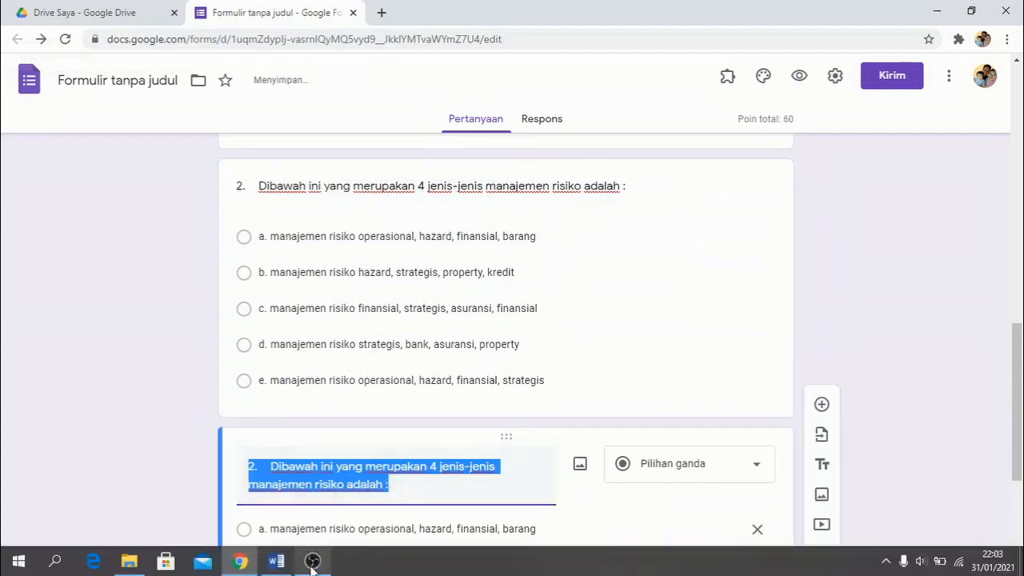
left_click(276, 561)
scroll(429, 397, "down", 2)
left_click_drag(571, 468, 322, 456)
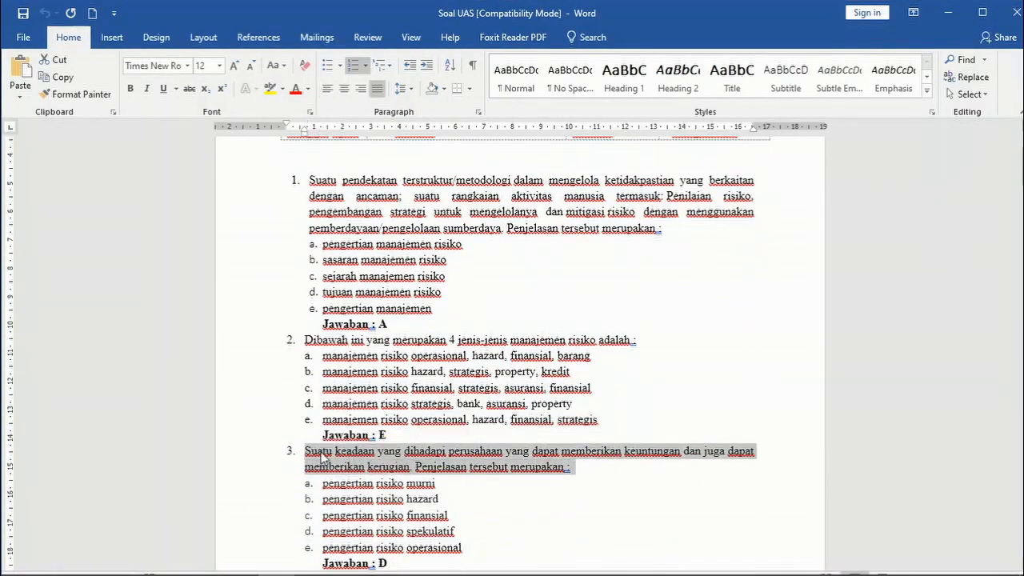
left_click(241, 561)
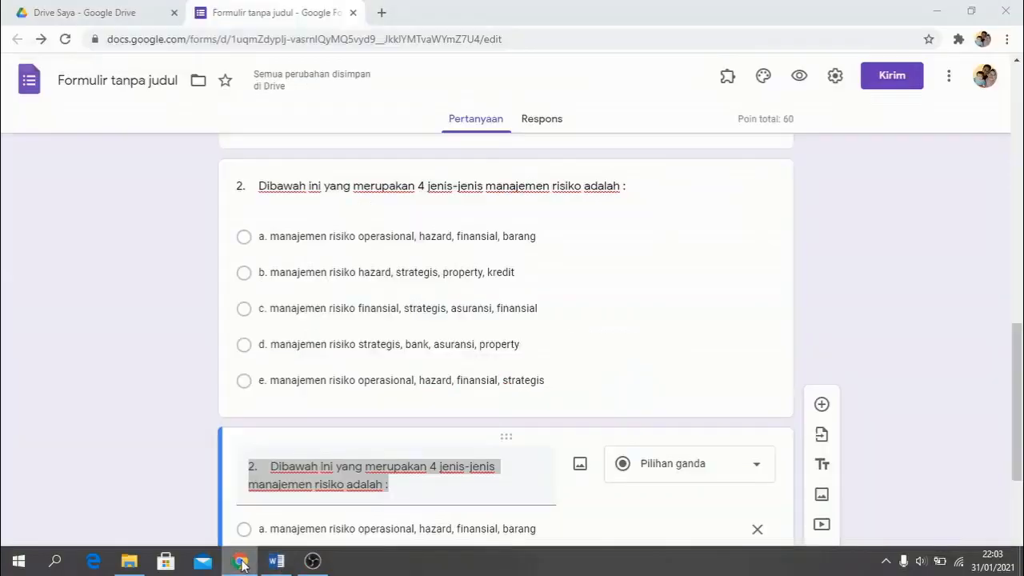
triple_click(376, 482)
type("3.\tSuatu keadaan yang dihadapi perusahaan yang dapat memberikan keuntungan dan juga dapat memberikan kerugian. Penjelasan tersebut merupakan :")
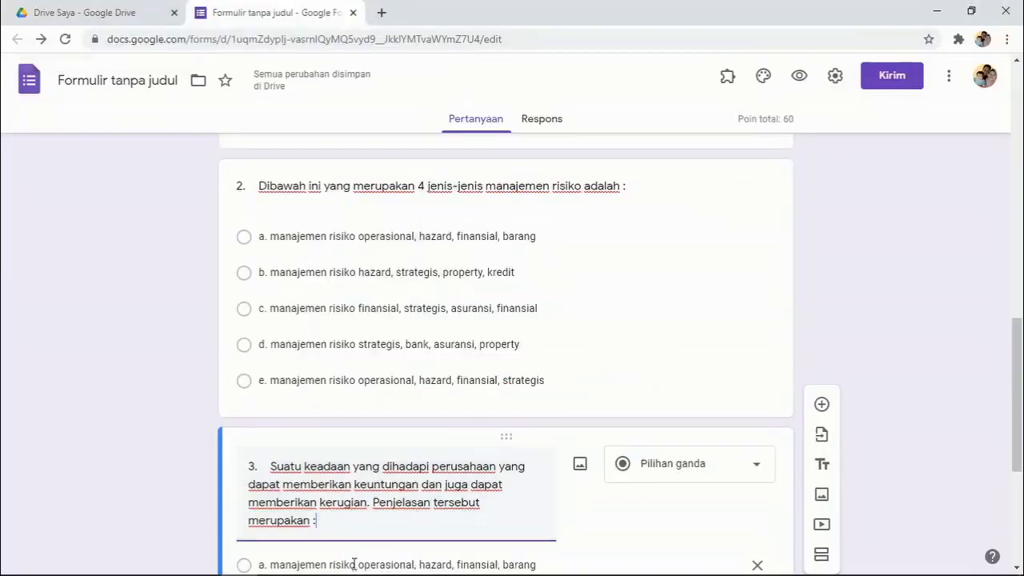
Copy question 3's option a from the Word document and replace the form's first option with "a. pengertian risiko murni".
left_click(276, 560)
scroll(380, 472, "down", 1)
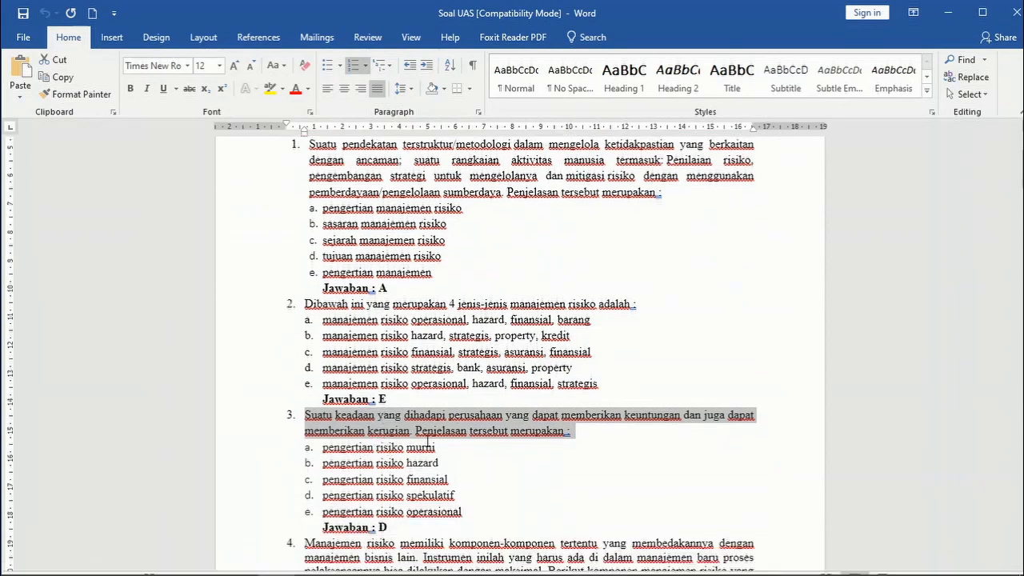
triple_click(432, 447)
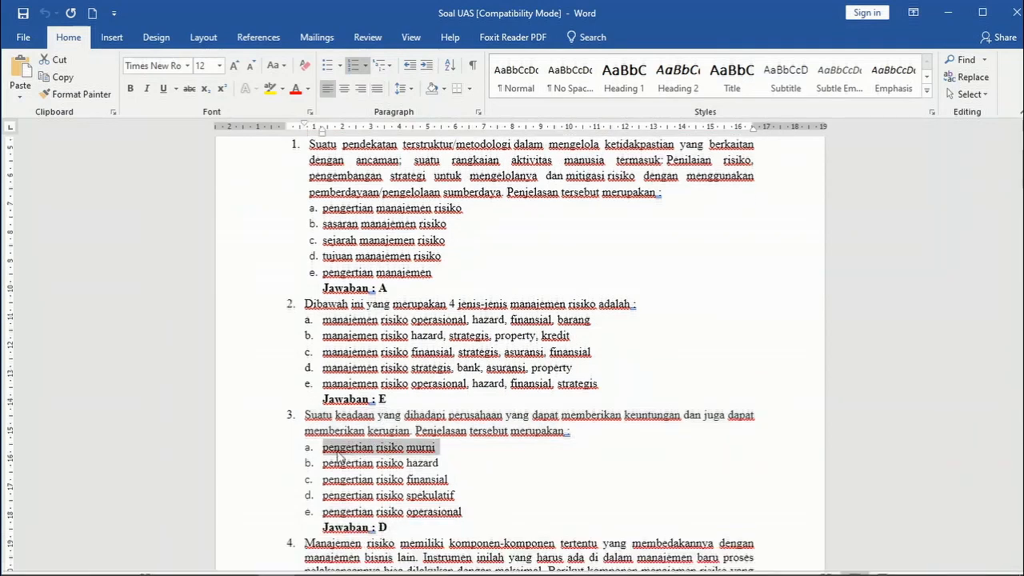
left_click(239, 560)
left_click(357, 515)
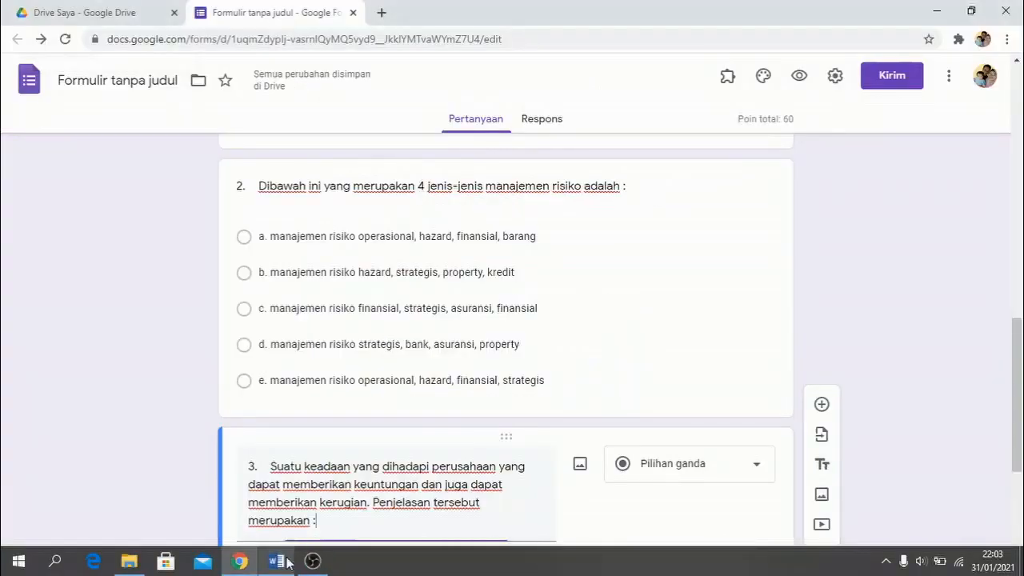
left_click(308, 260)
type("a.\tpengertian risiko murni")
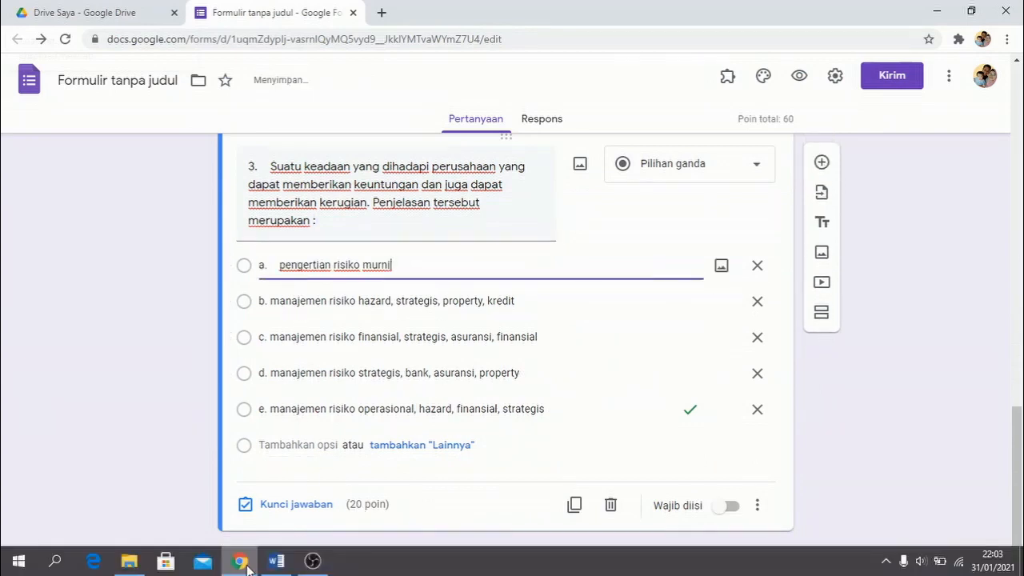
Copy question 3's option b from the Word document and replace the form's second option with "b. pengertian risiko hazard".
left_click(240, 560)
left_click(243, 560)
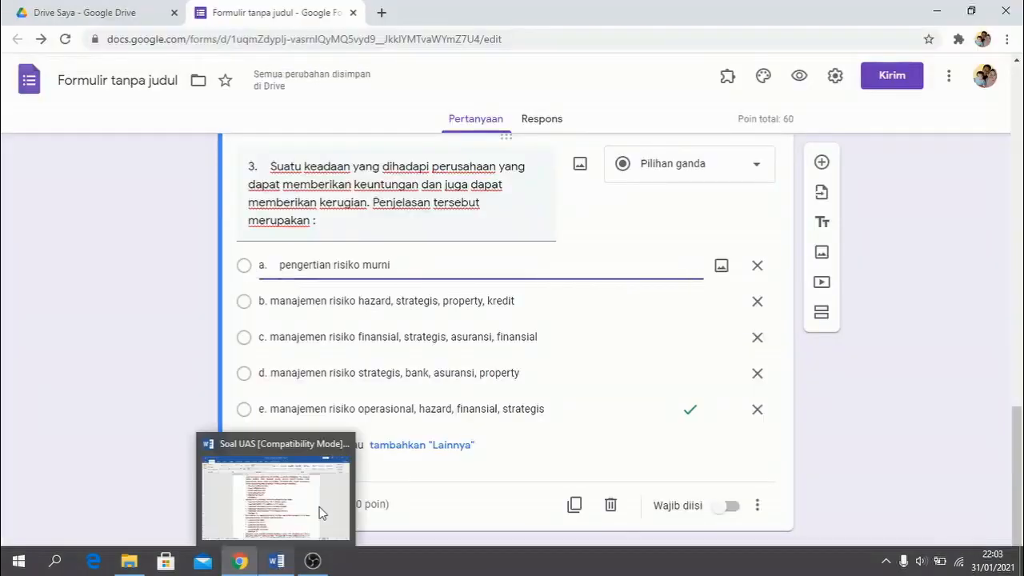
left_click(276, 562)
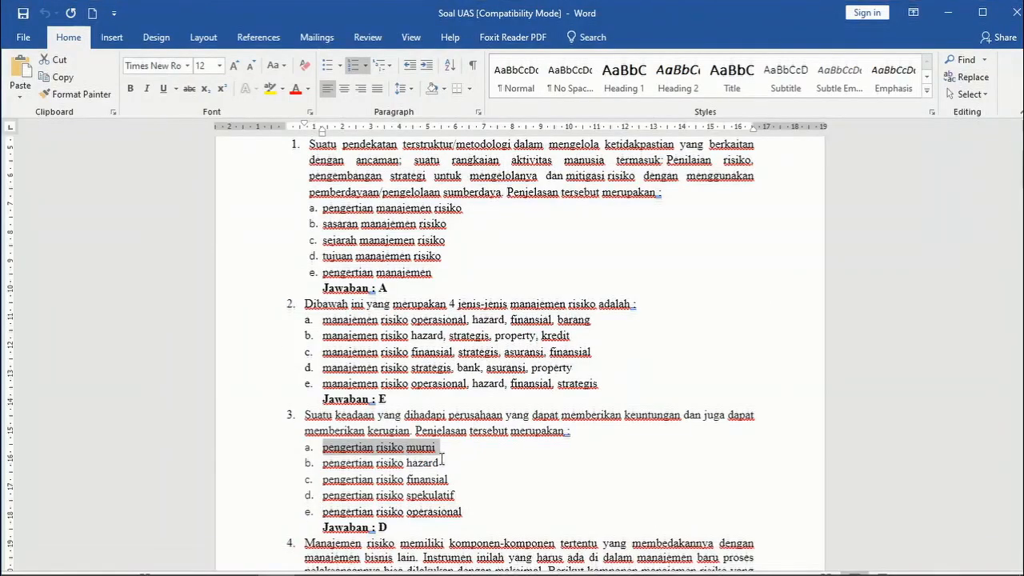
left_click_drag(441, 463, 328, 461)
mouse_move(281, 567)
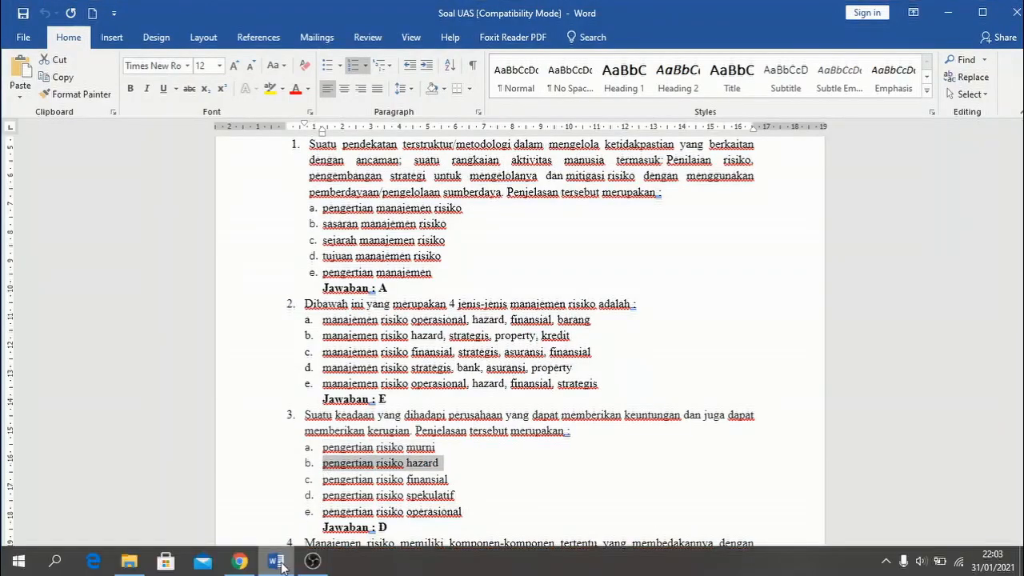
left_click(275, 560)
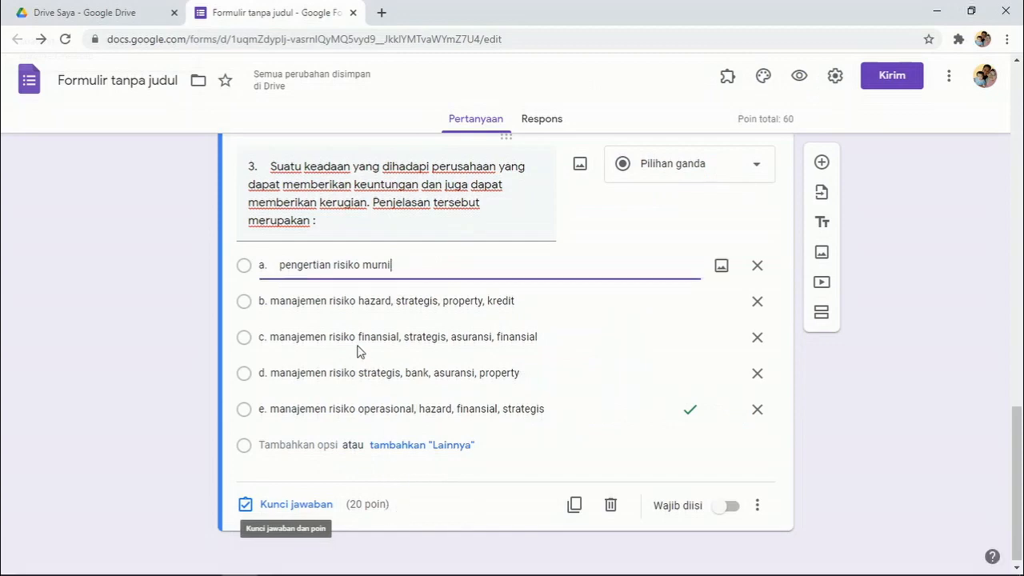
left_click(360, 304)
type("b.\tpengertian risiko hazard")
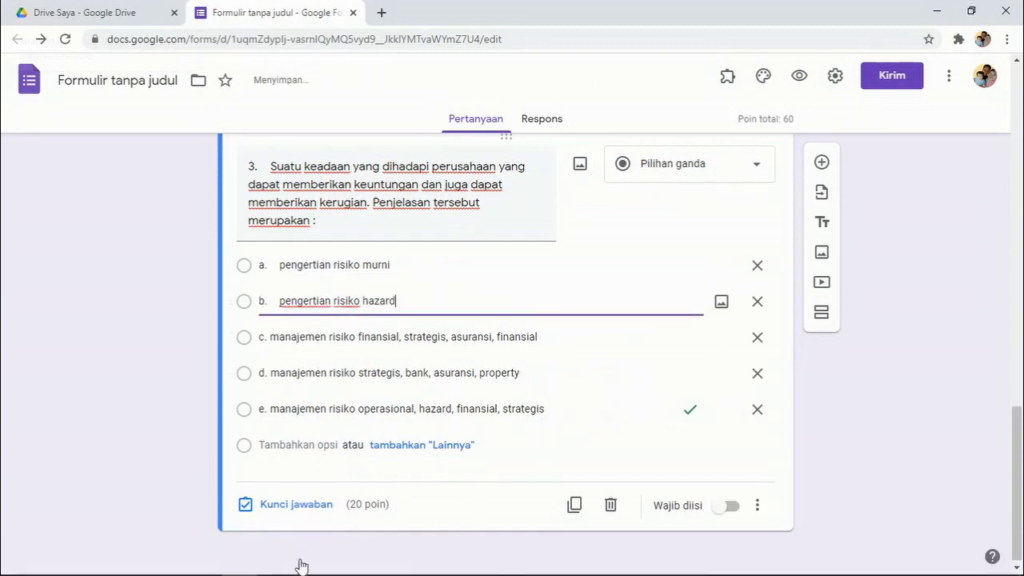
Copy question 3's option c from the Word document and replace the form's third option with "c. pengertian risiko finansial".
left_click(275, 562)
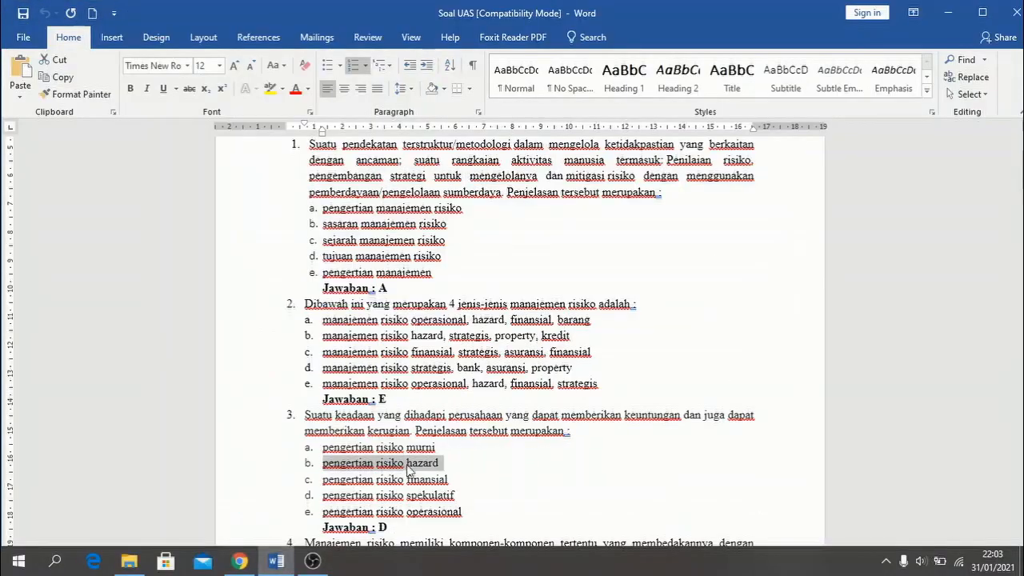
left_click_drag(451, 485, 332, 486)
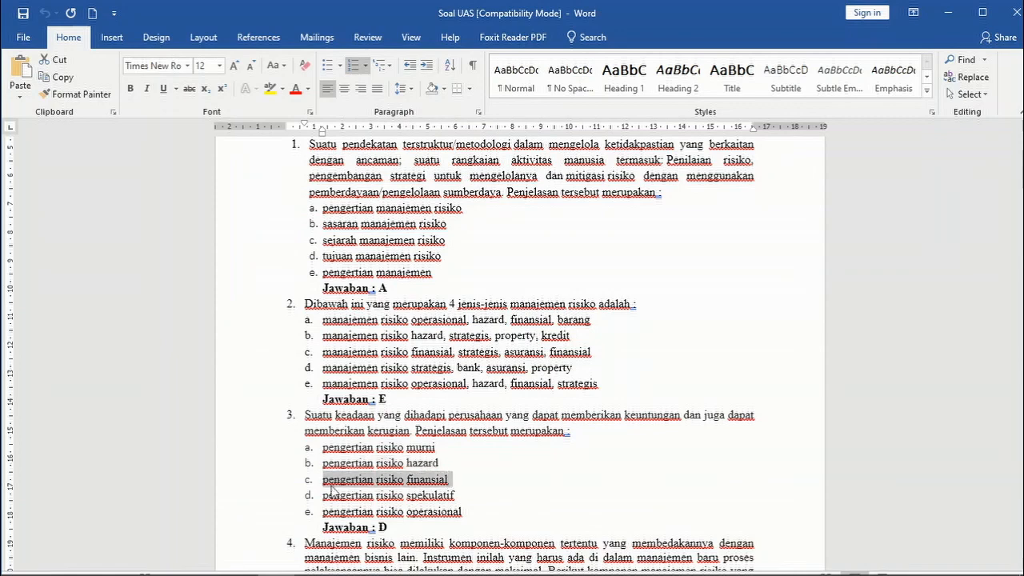
left_click(292, 566)
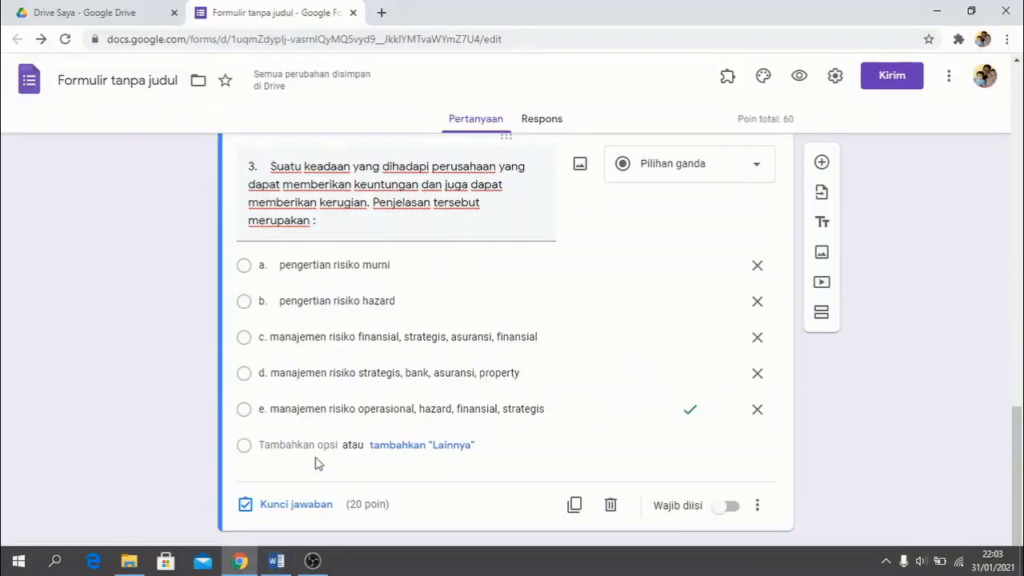
triple_click(341, 332)
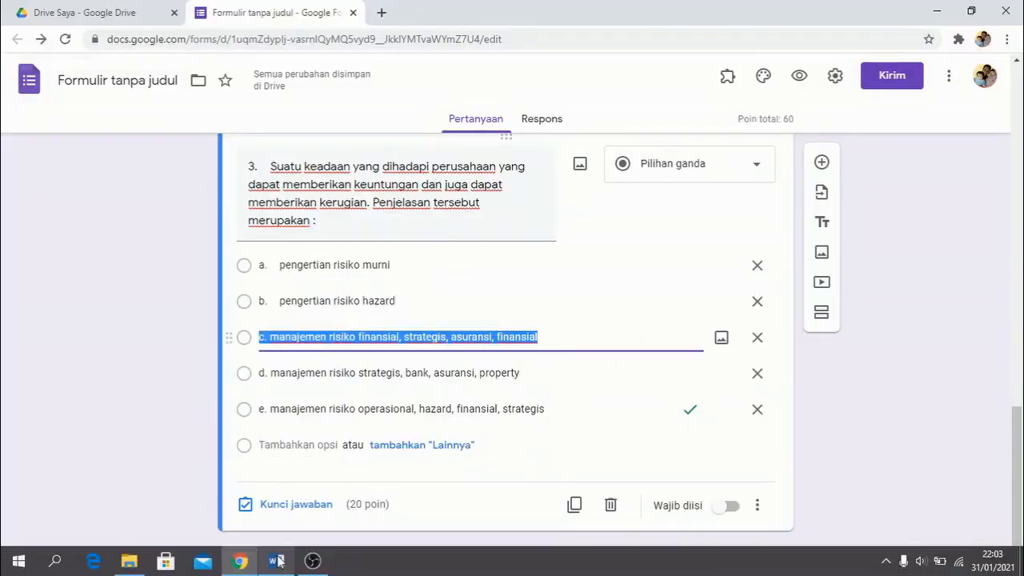
type("c.\tpengertian risiko finansial")
Copy question 3's option d from the Word document and replace the form's fourth option with "d. pengertian risiko spekulatif".
left_click(281, 566)
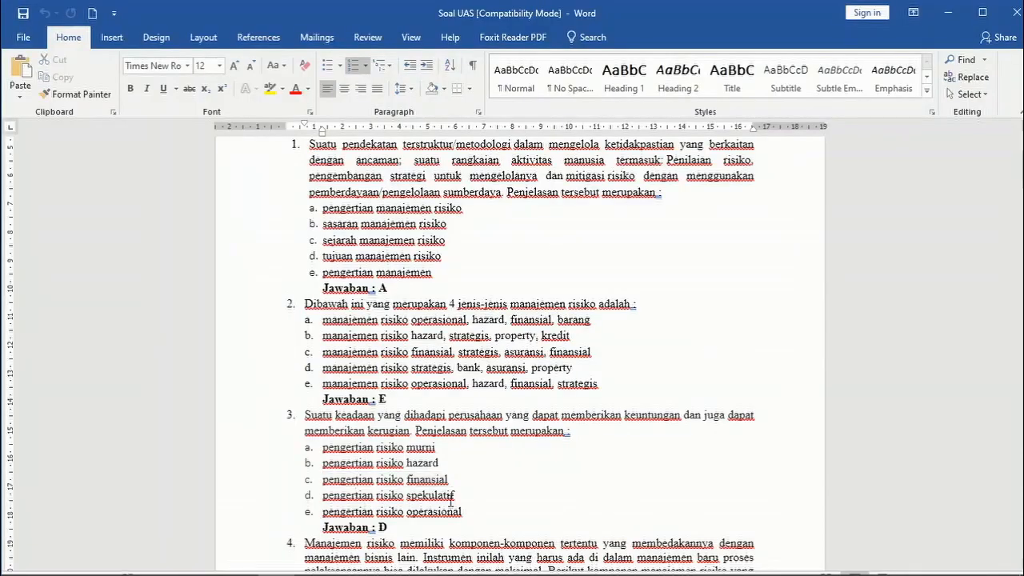
left_click_drag(457, 495, 322, 496)
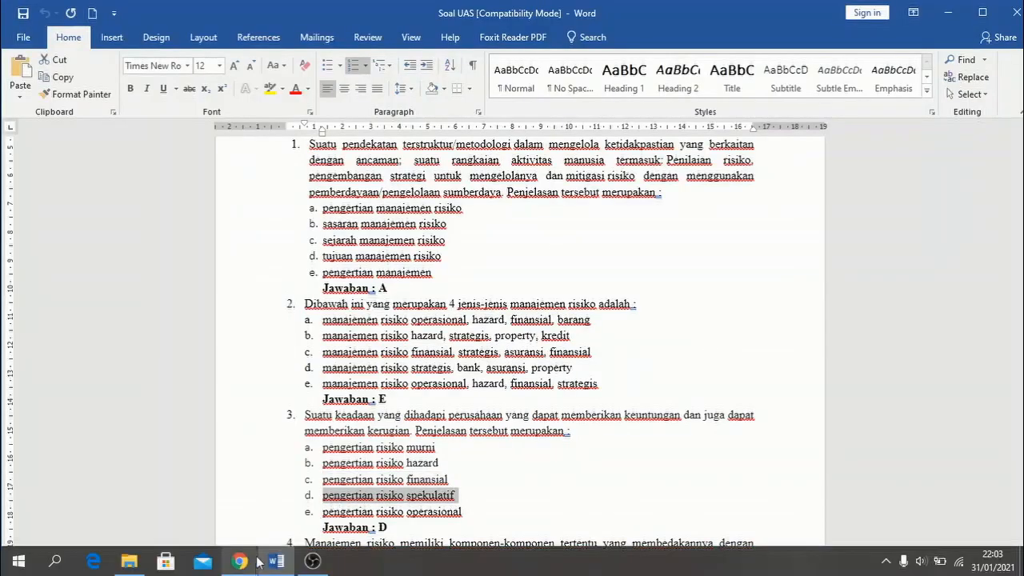
left_click(248, 564)
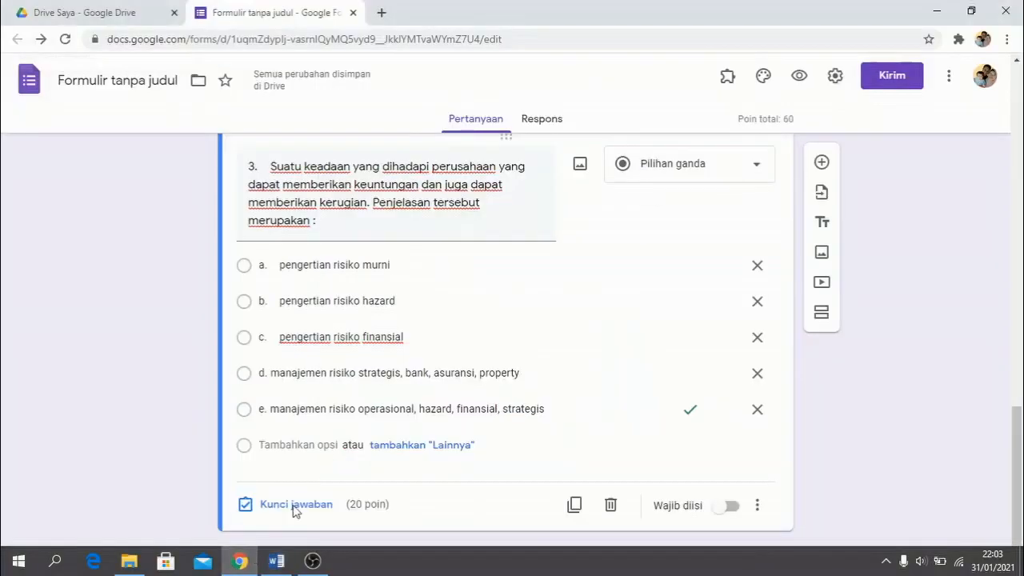
triple_click(410, 373)
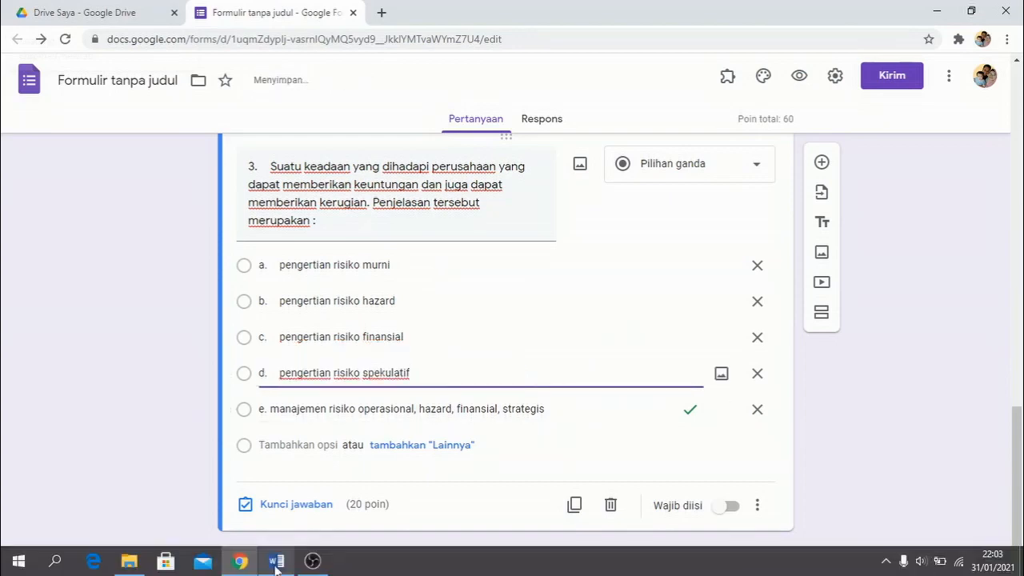
Copy question 3's option e from the Word document and replace the form's fifth option with "e. pengertian risiko operasional".
left_click(272, 561)
left_click_drag(464, 514, 350, 520)
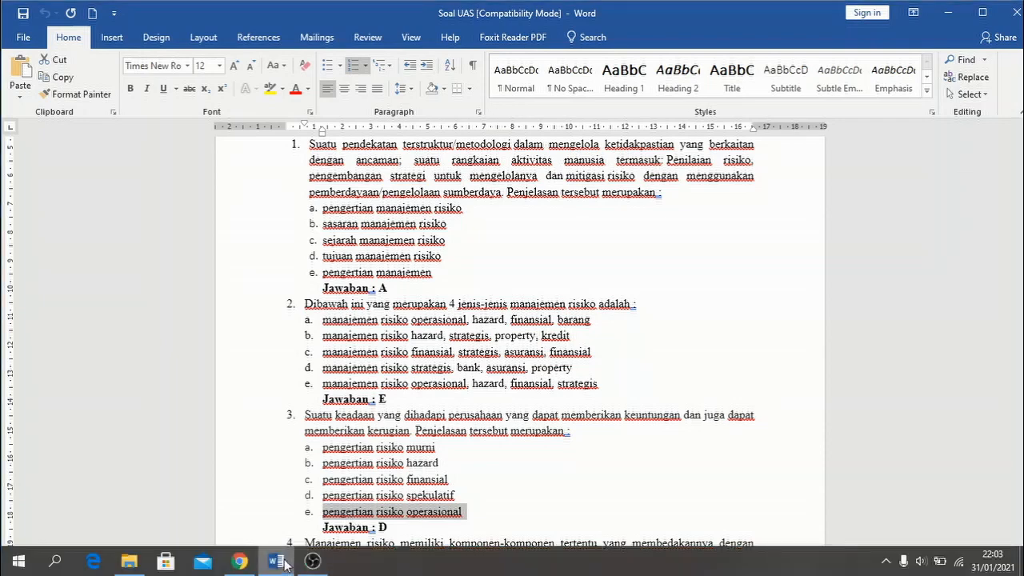
left_click(281, 561)
left_click(317, 409)
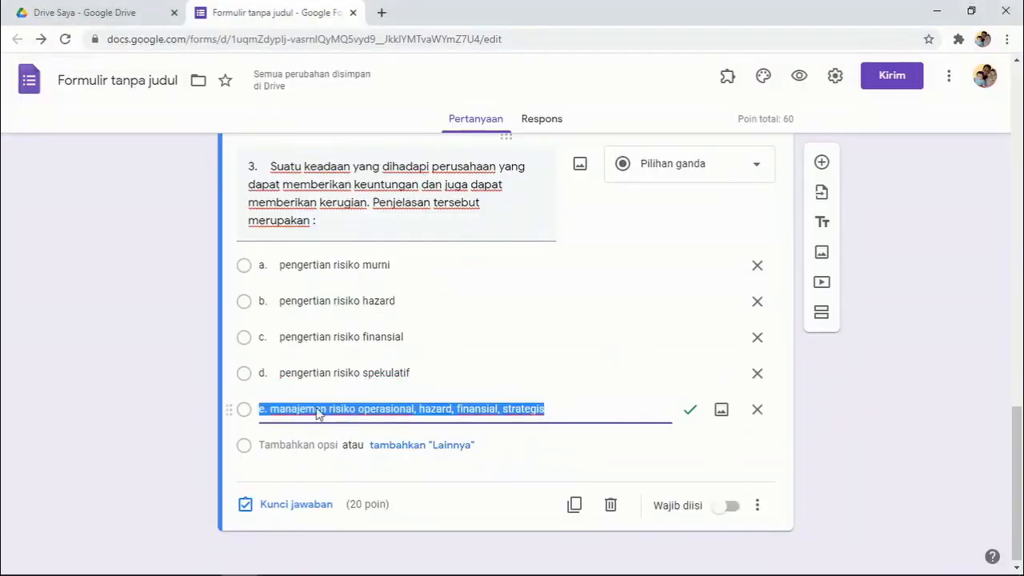
type("e.\tpengertian risiko operasional")
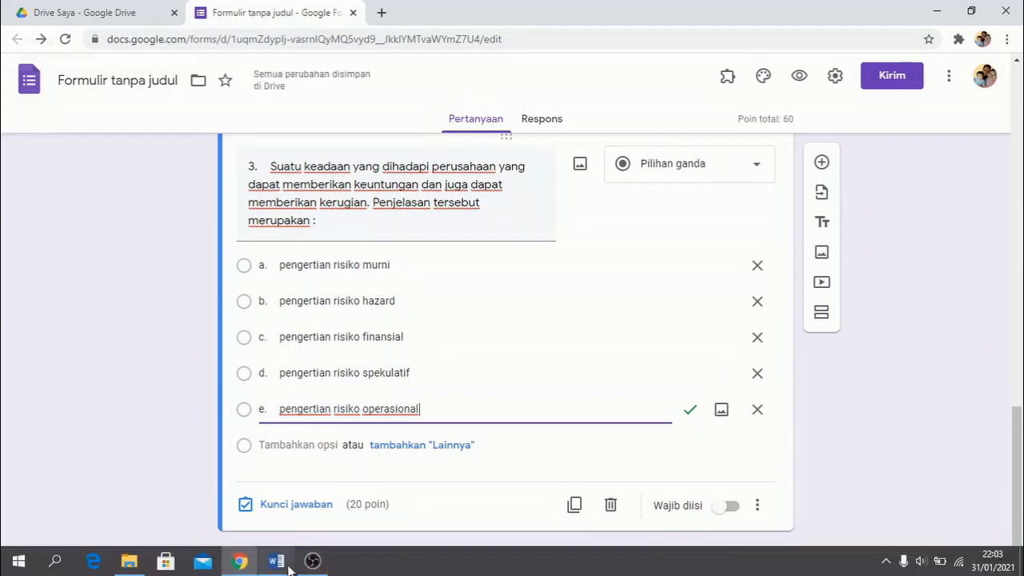
Check question 3's answer in the Word document and make option d the only correct answer in its answer key instead of option e.
left_click(274, 562)
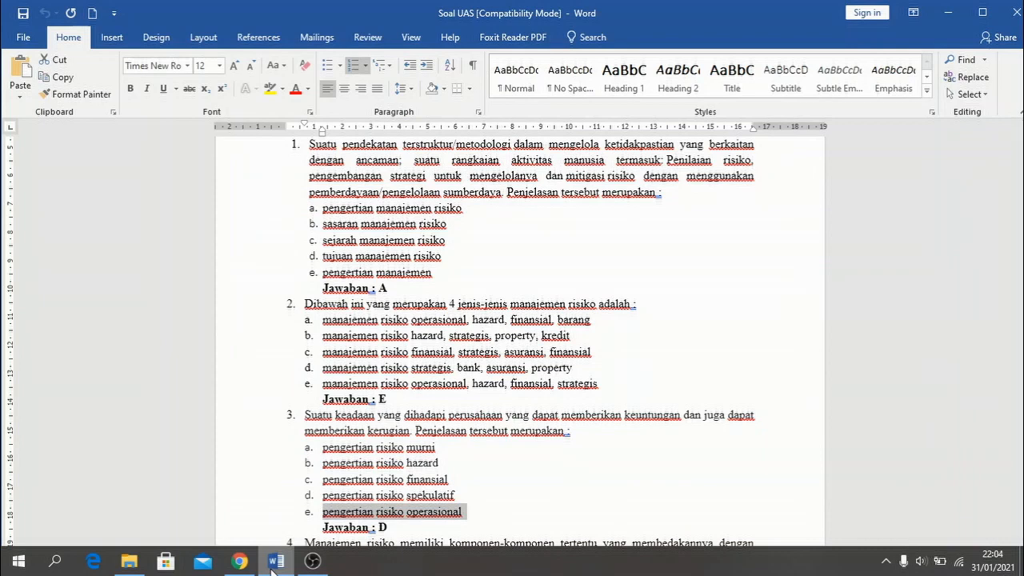
left_click(274, 562)
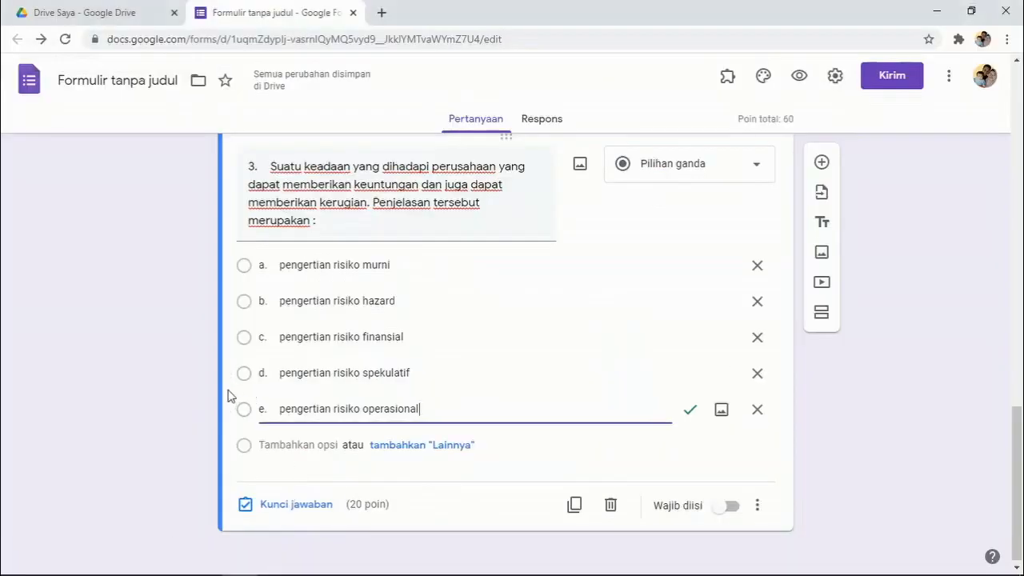
left_click(287, 506)
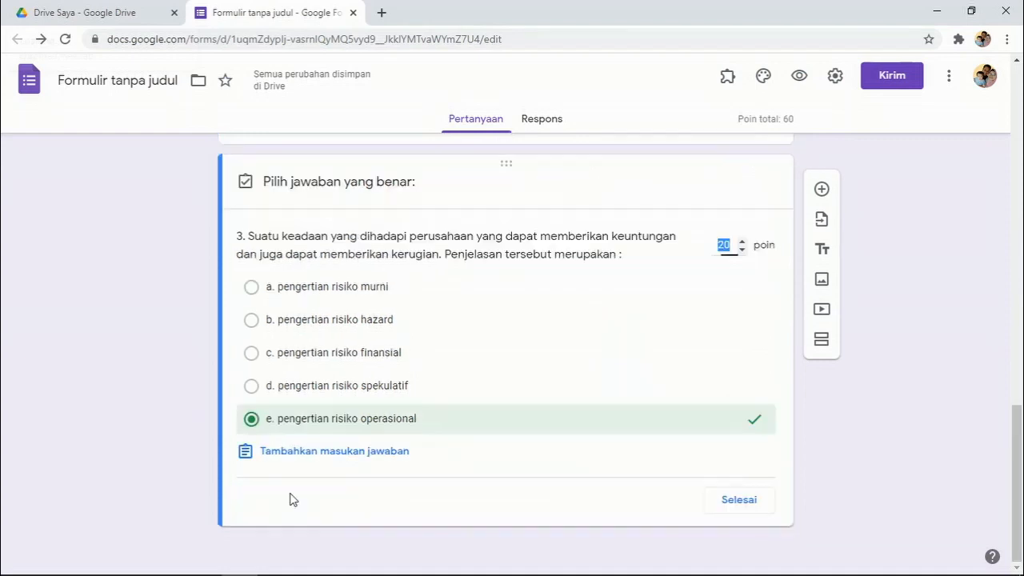
left_click(252, 423)
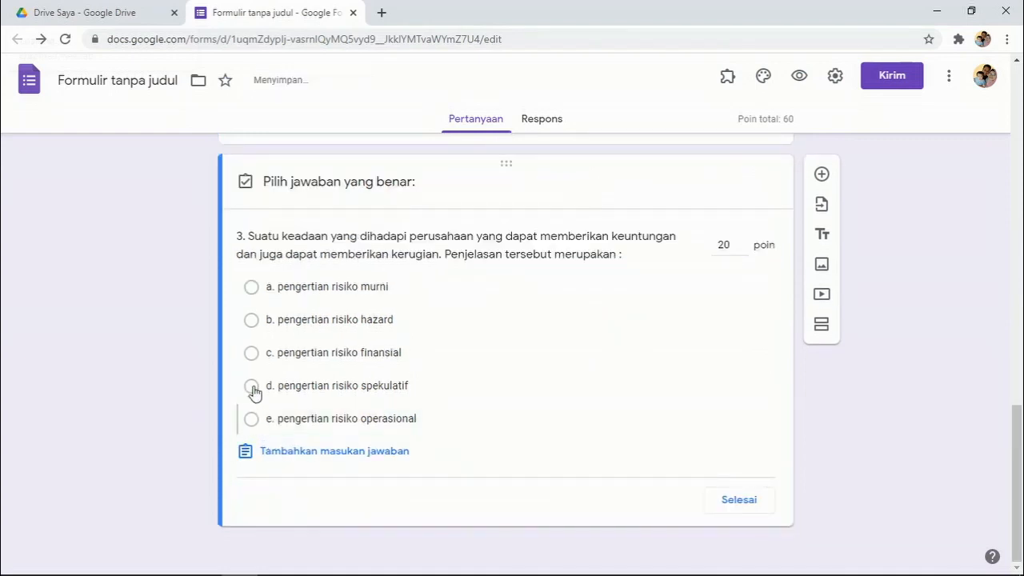
left_click(252, 387)
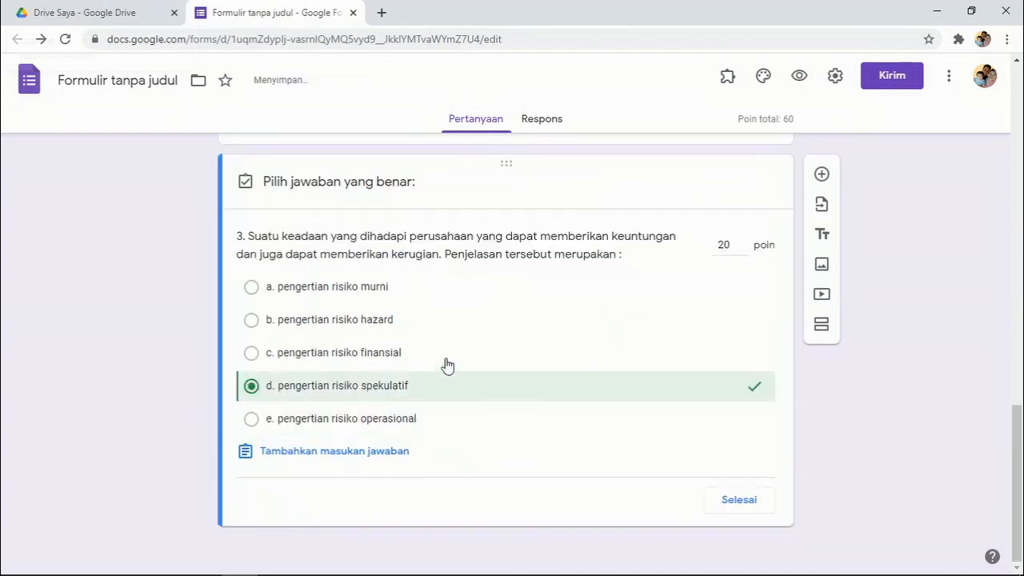
left_click(739, 503)
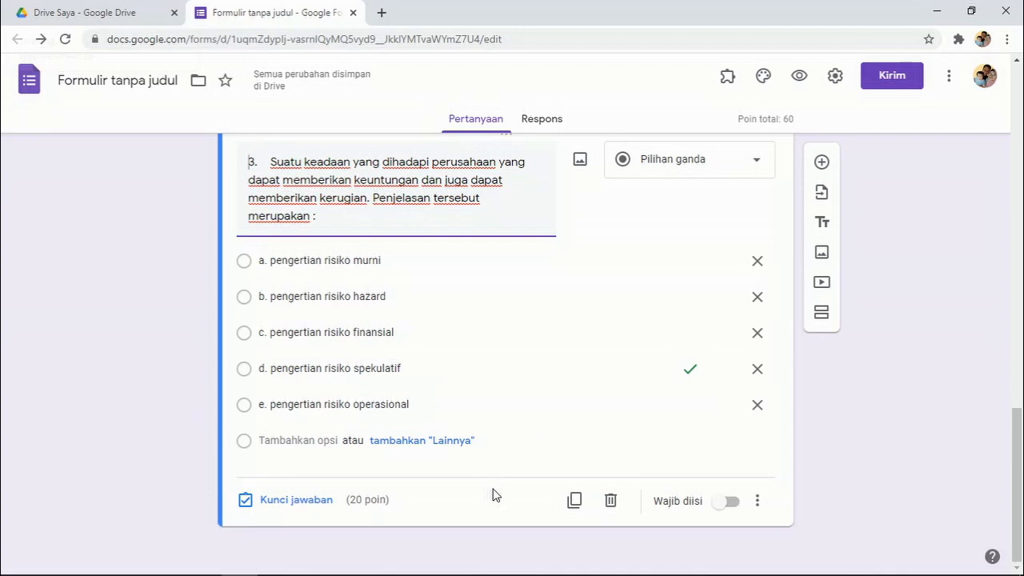
Duplicate question 3 and replace the copy's question text with the Word document's question 4, starting "Manajemen risiko memiliki komponen-komponen tertentu".
left_click(572, 502)
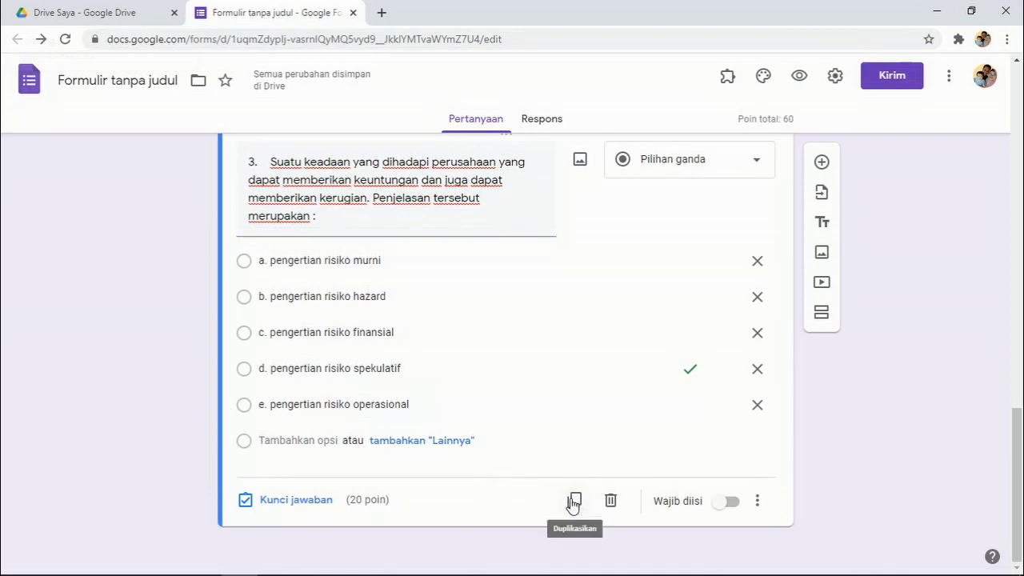
mouse_move(371, 561)
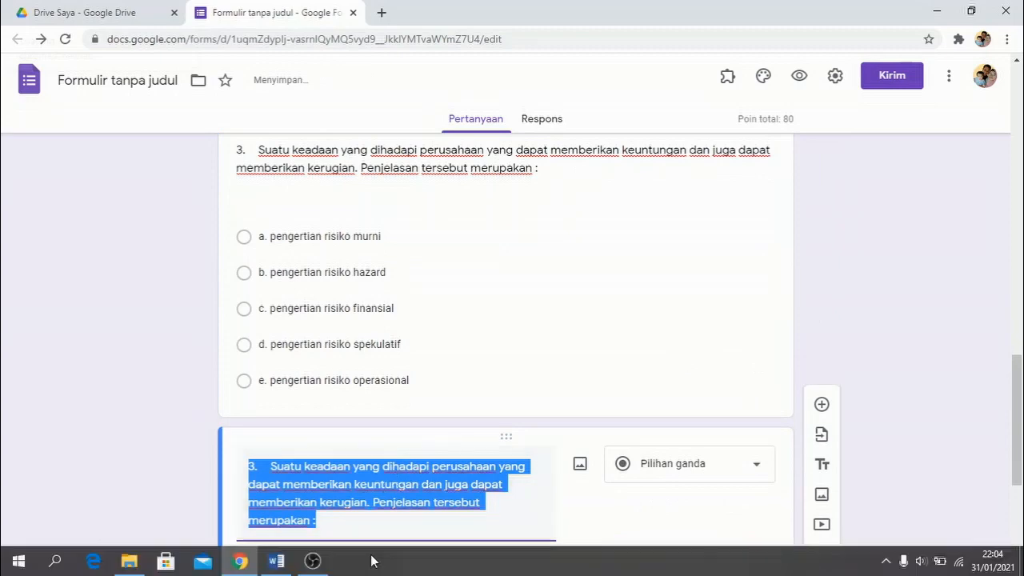
left_click(276, 561)
scroll(467, 409, "down", 2)
scroll(467, 409, "down", 2)
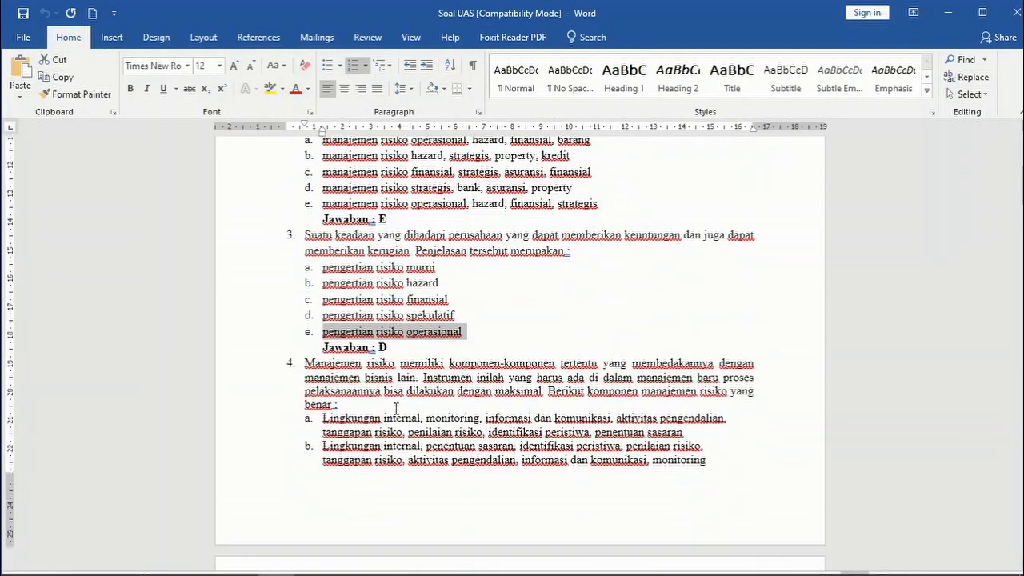
triple_click(342, 405)
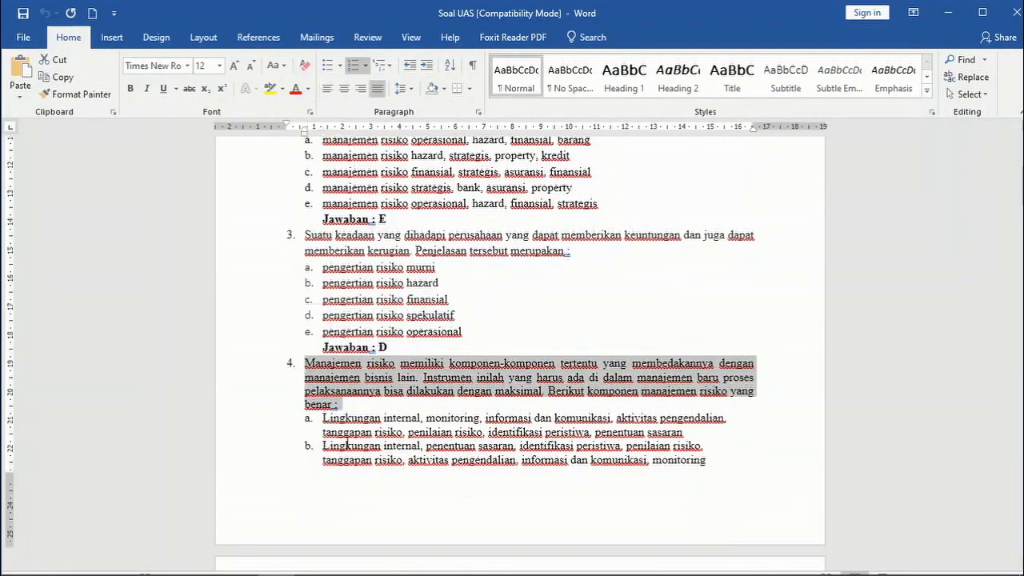
mouse_move(344, 538)
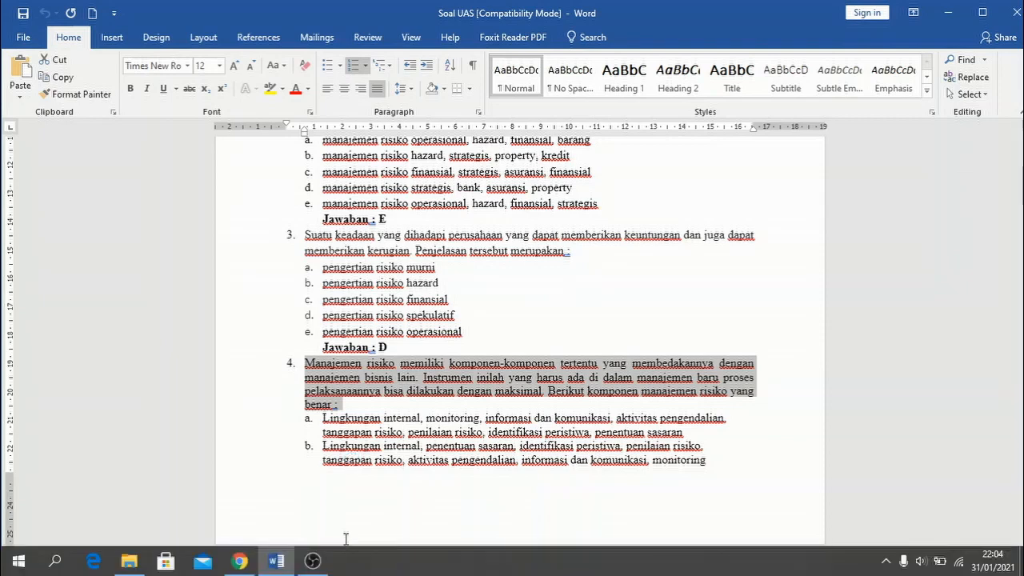
left_click(272, 571)
scroll(365, 465, "down", 2)
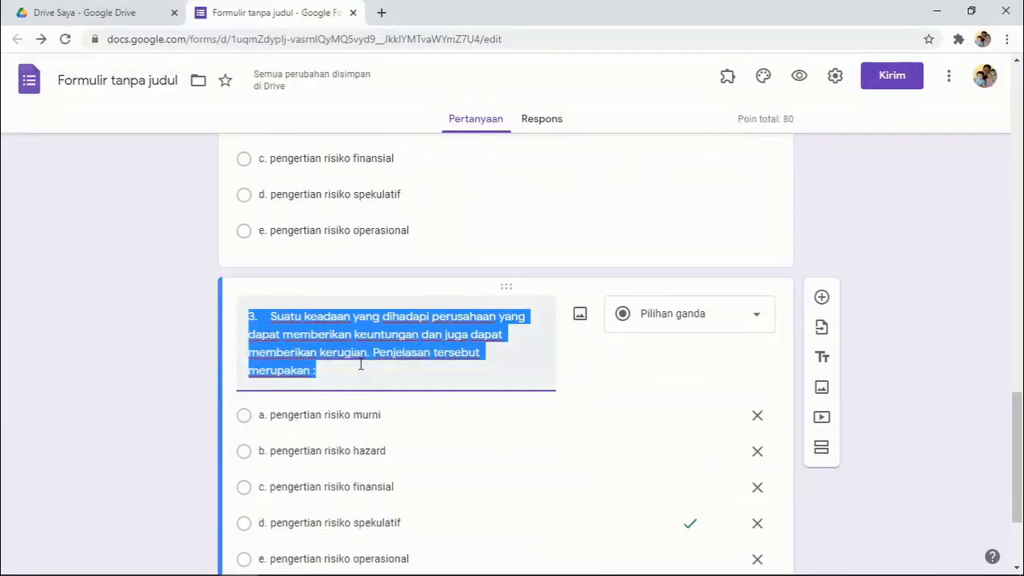
type("4.\tManajemen risiko memiliki komponen-komponen tertentu yang membedakannya dengan manajemen bisnis lain. Instrumen inilah yang harus ada di dalam manajemen baru proses pelaksanaannya bisa dilakukan dengan maksimal. Berikut komponen manajemen risiko yang benar :")
Copy question 4's option a from the Word document and replace the form's first option with it, starting "a. Lingkungan internal, monitoring".
left_click(273, 571)
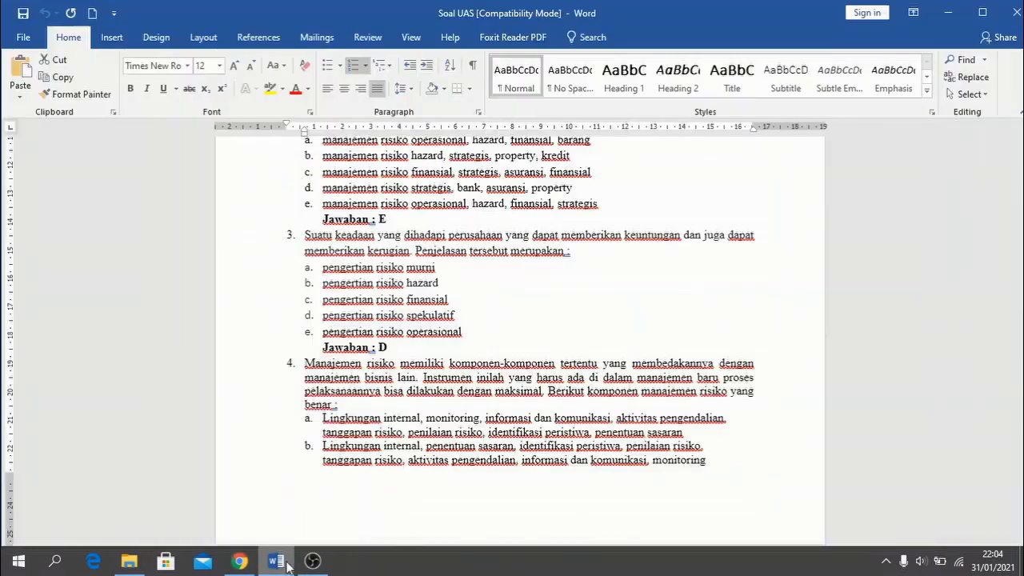
left_click_drag(684, 432, 352, 416)
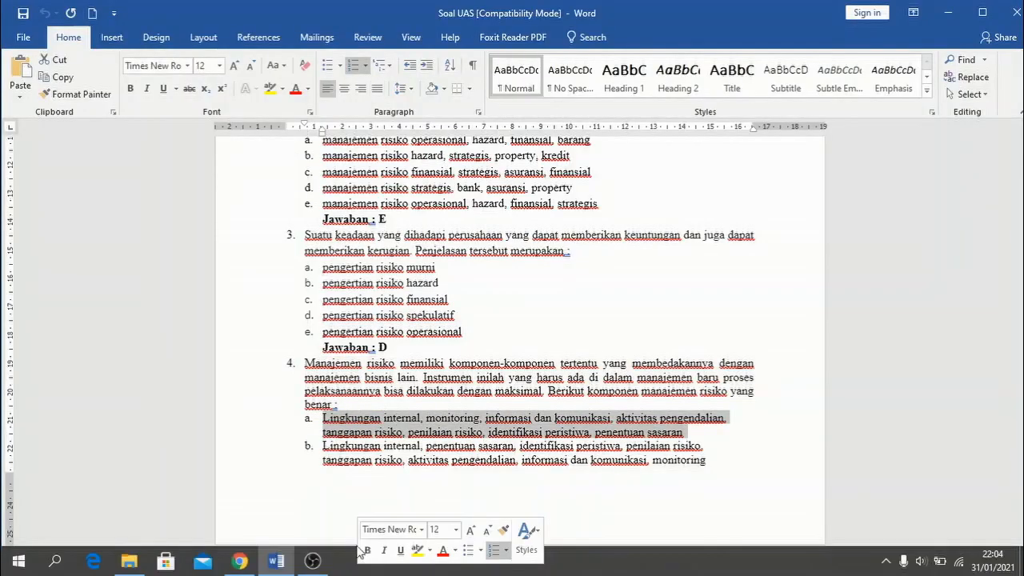
left_click(276, 561)
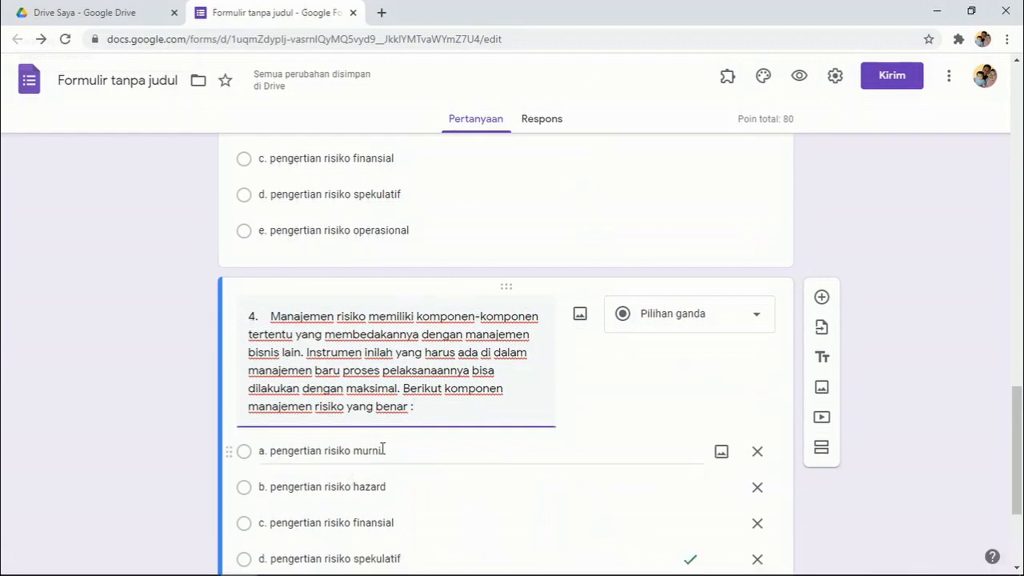
left_click(382, 449)
type("a.\tLingkungan internal, monitoring, informasi dan komunikasi, aktivitas pengendalian, tanggapan risiko, penilaian risiko, identifikasi peristiwa, penentuan sasaran")
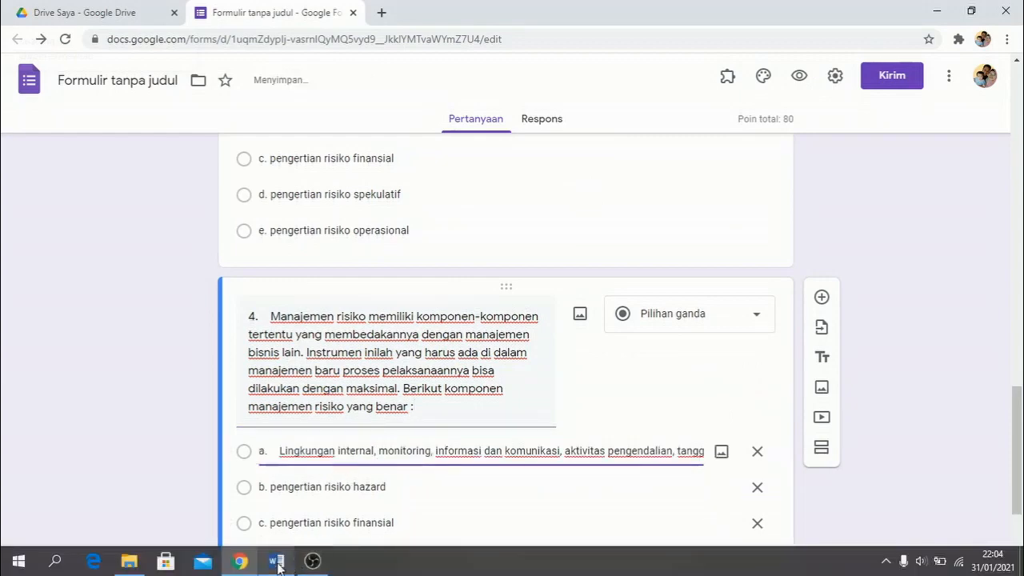
Copy question 4's option b from the Word document and replace the form's second option with it, starting "b. Lingkungan internal, penentuan sasaran".
left_click(276, 561)
scroll(637, 401, "down", 2)
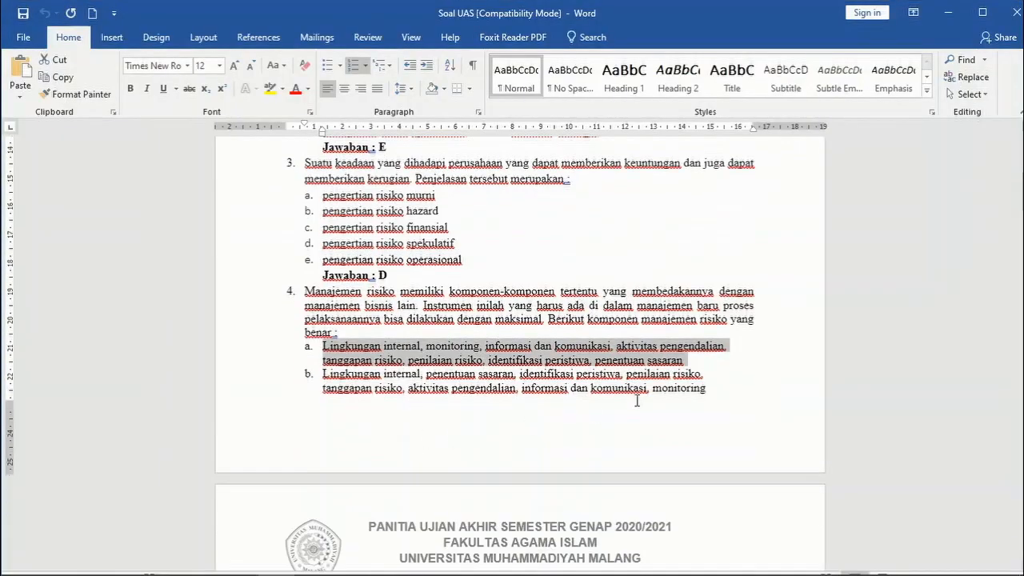
triple_click(352, 384)
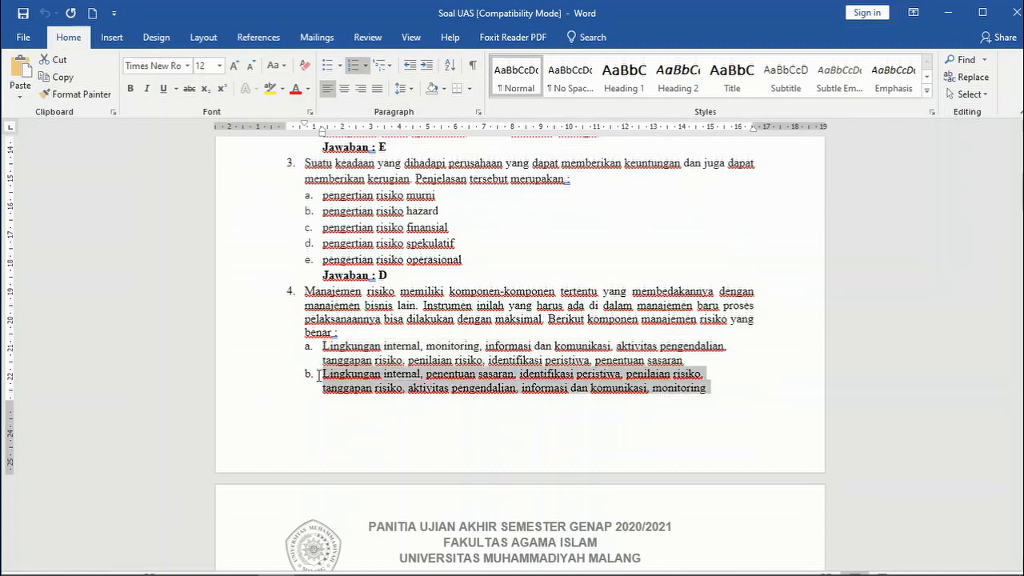
left_click(280, 564)
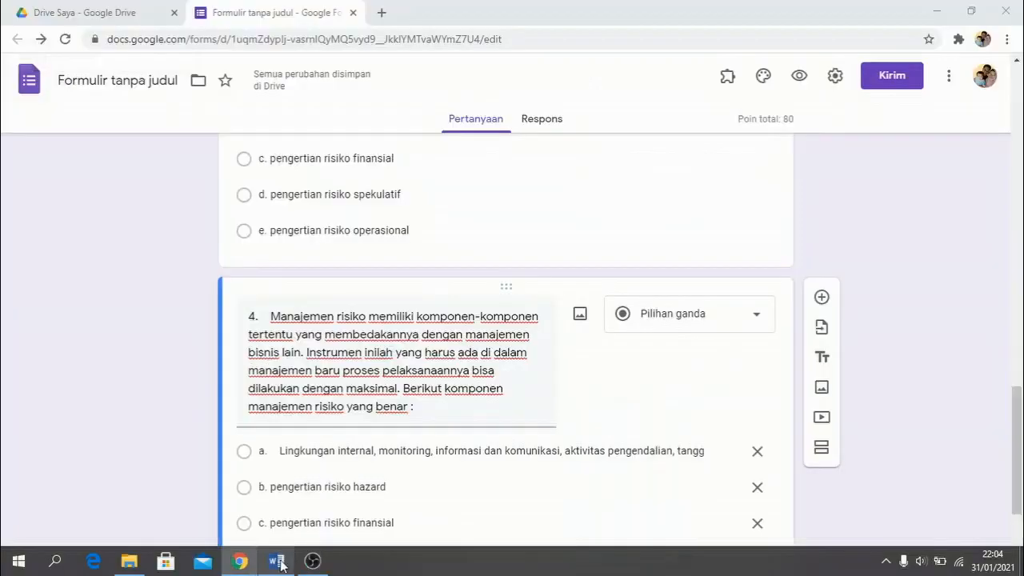
left_click(391, 462)
scroll(389, 459, "down", 2)
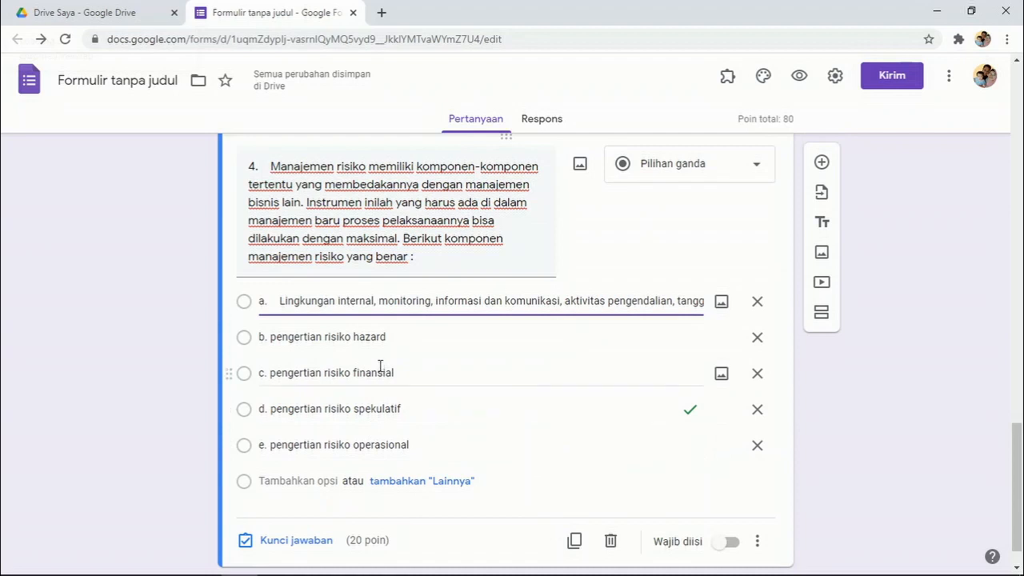
triple_click(370, 338)
key("ctrl+v")
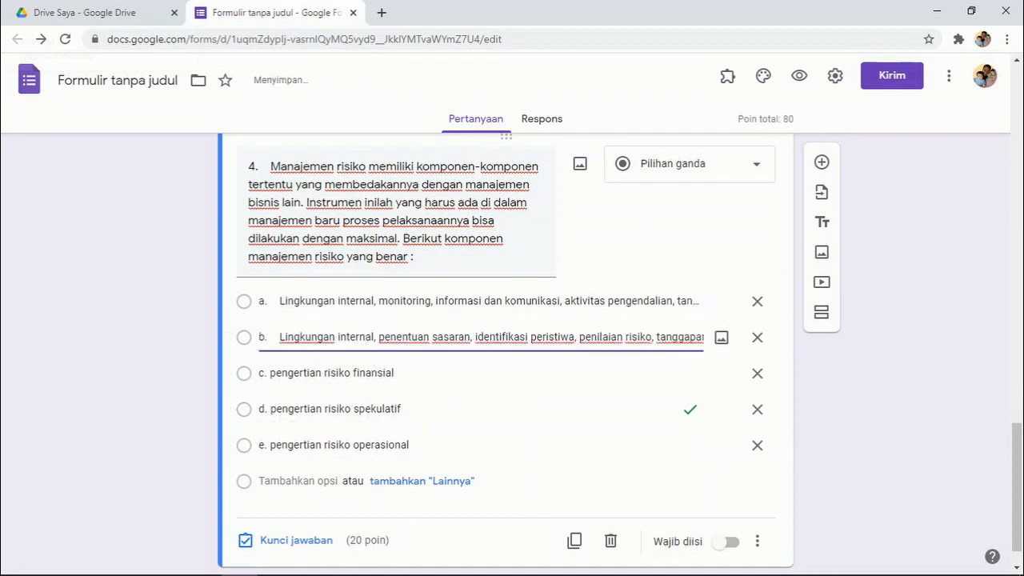
Copy question 4's option c from the Word document's next page and replace the form's third option with it, starting "c. Monitoring, informasi dan komunikasi".
left_click(240, 562)
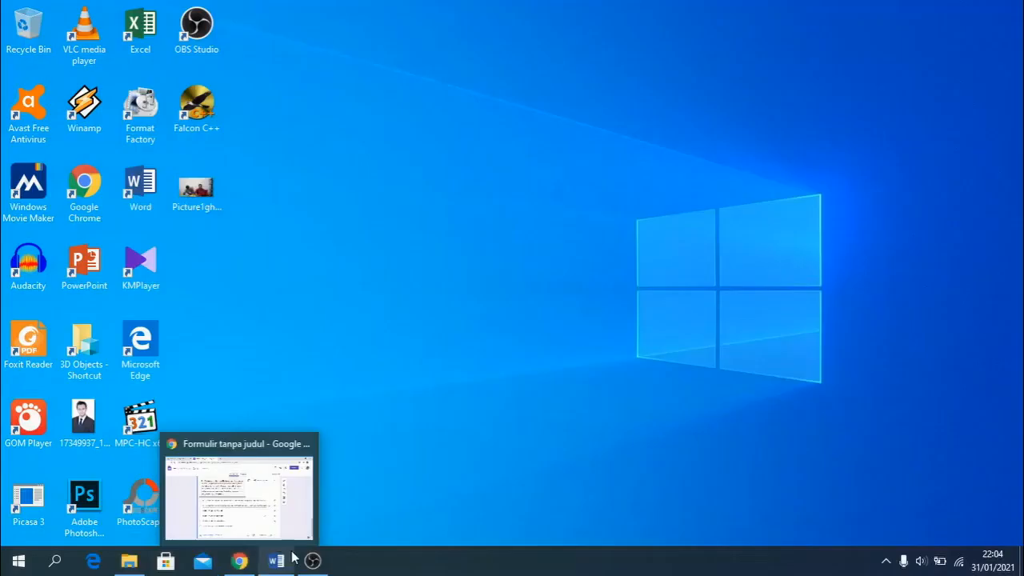
left_click(276, 563)
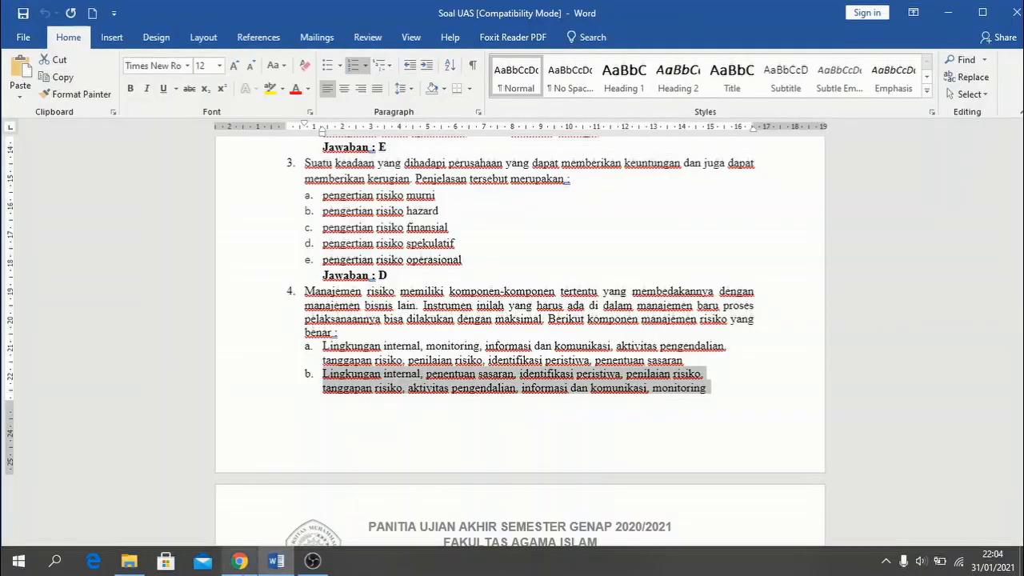
left_click(239, 562)
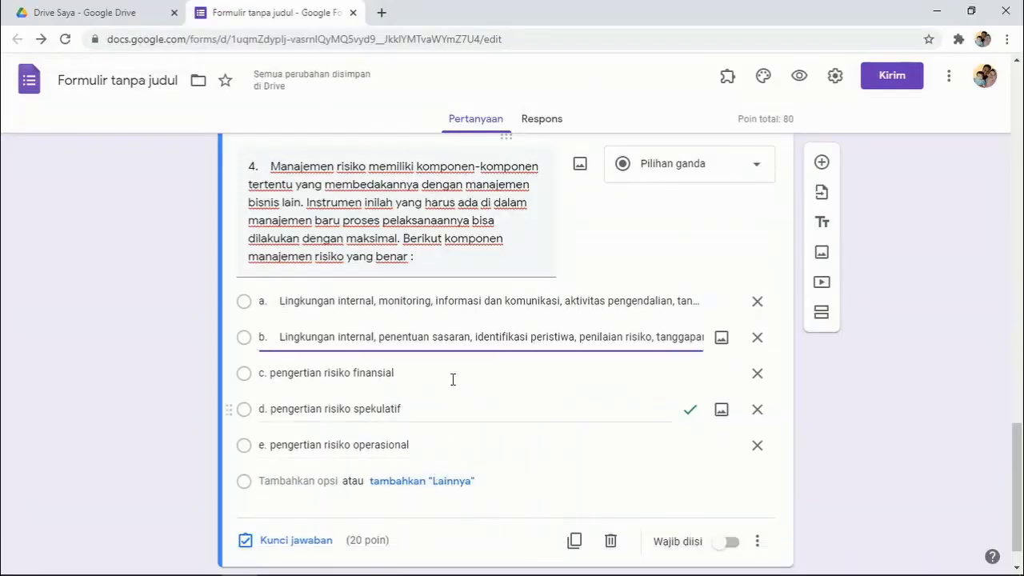
triple_click(372, 372)
left_click(276, 562)
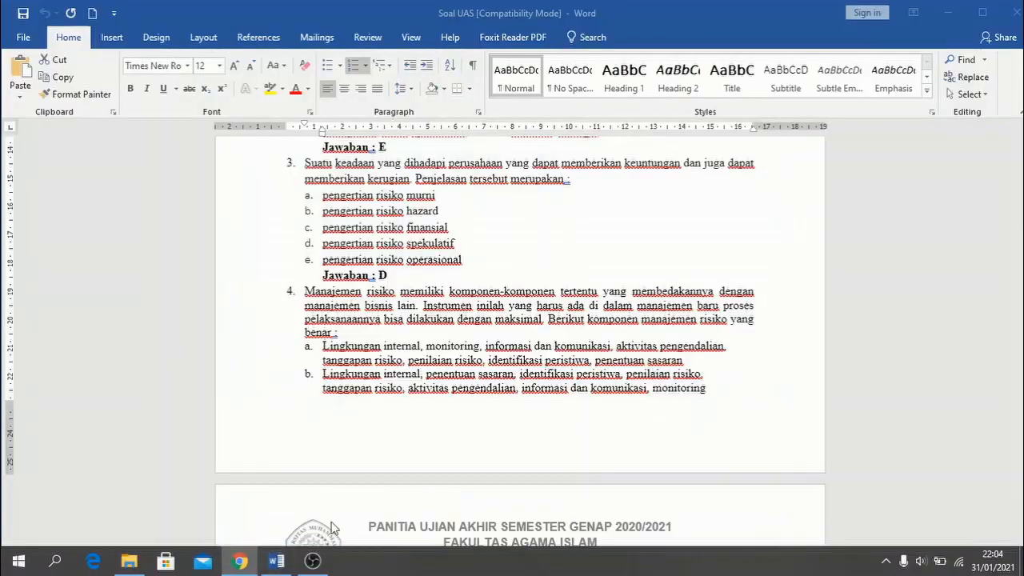
scroll(464, 406, "down", 6)
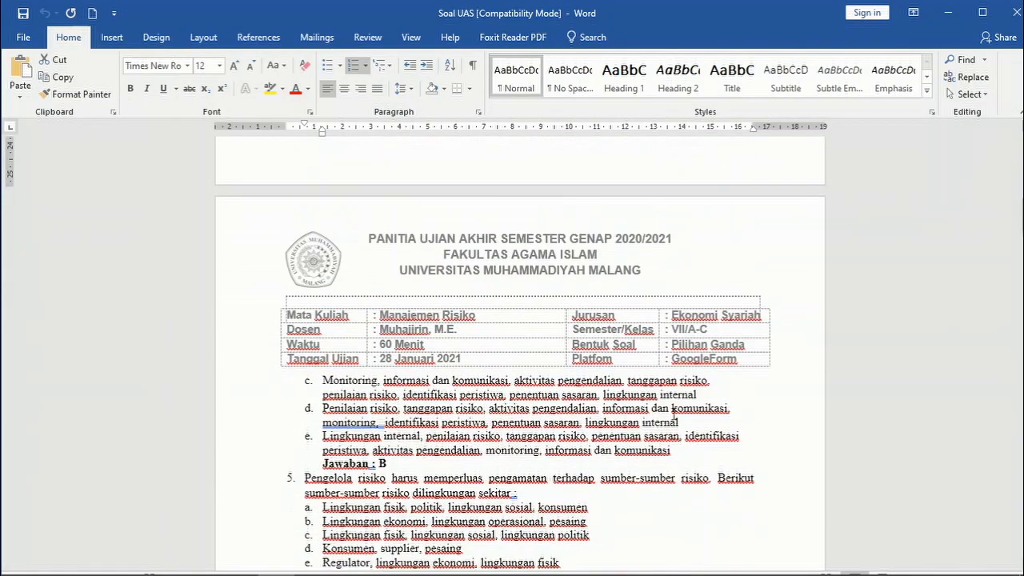
left_click_drag(680, 396, 328, 387)
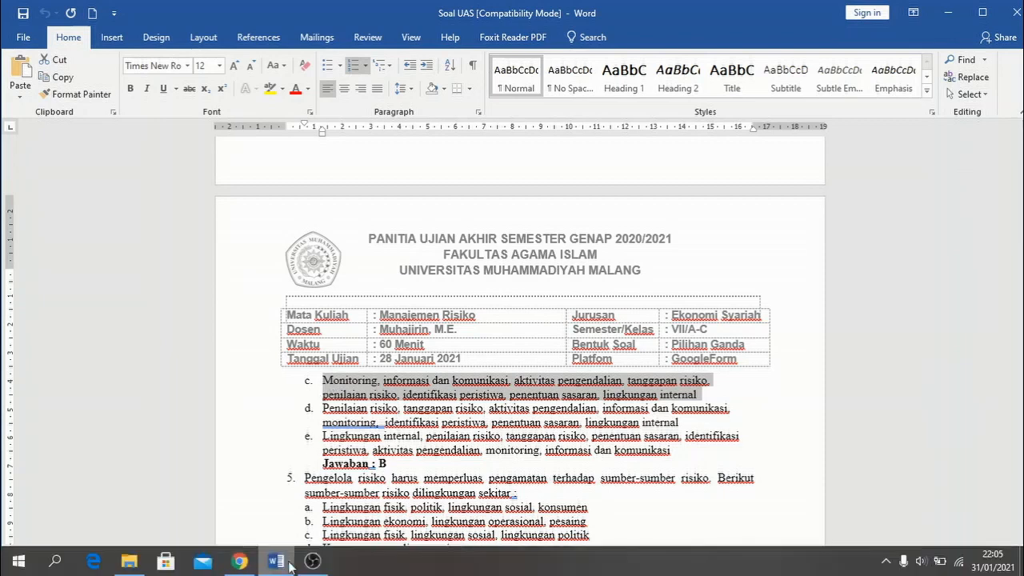
left_click(277, 563)
left_click(348, 377)
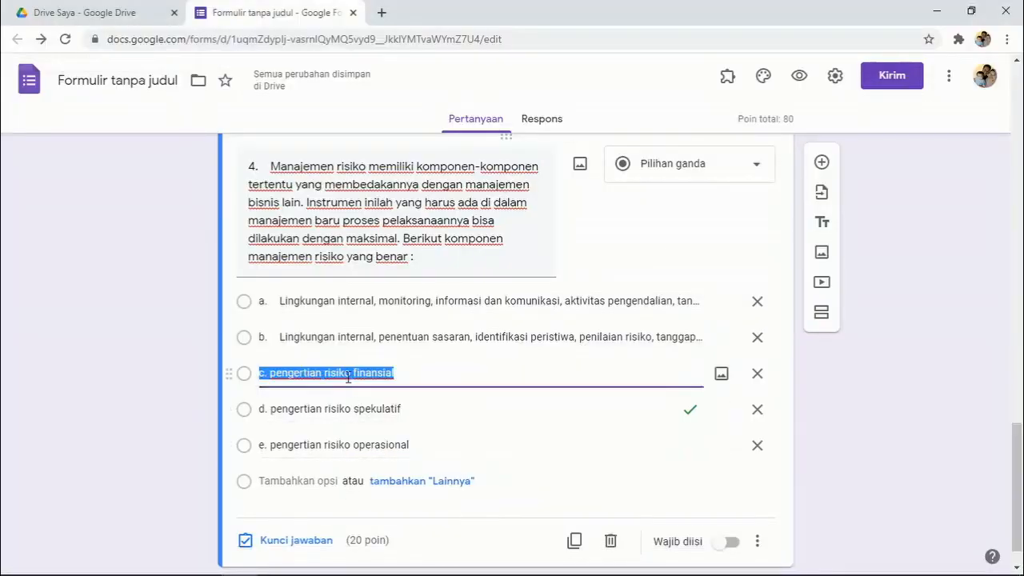
key("ctrl+v")
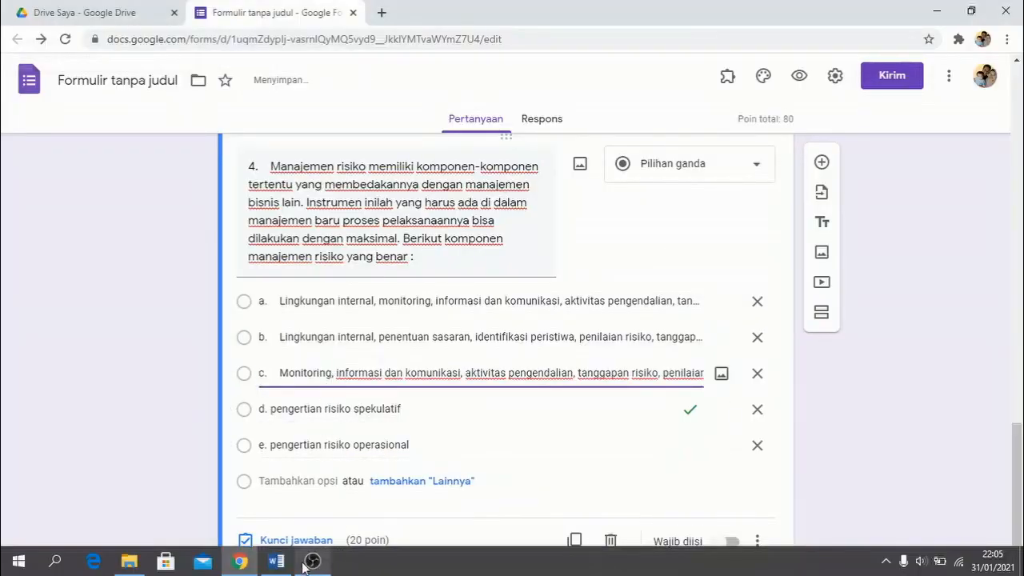
Copy question 4's option d from the Word document and replace the form's fourth option with it, starting "d. Penilaian risiko, tanggapan risiko".
mouse_move(275, 564)
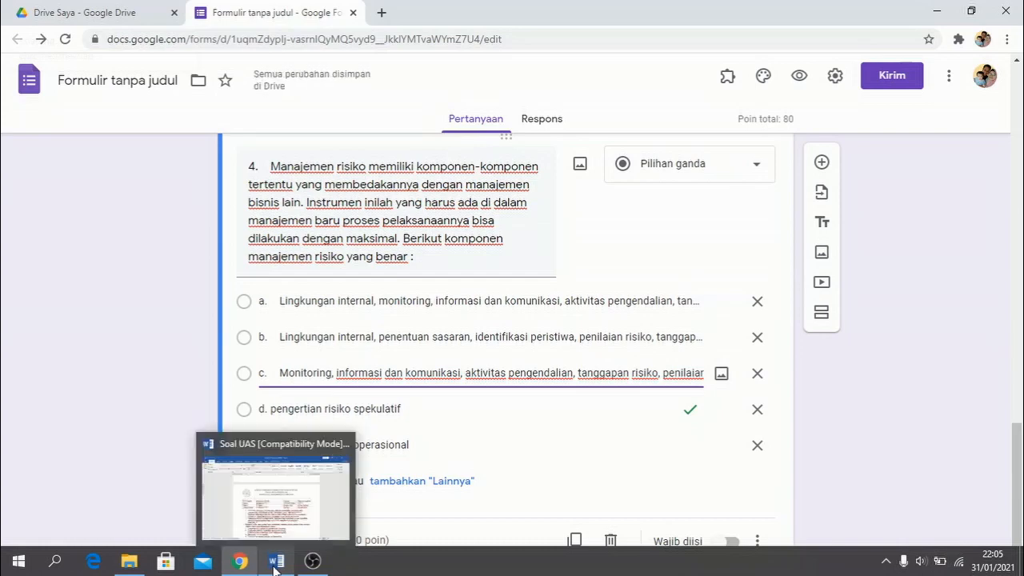
left_click(275, 564)
scroll(446, 404, "down", 2)
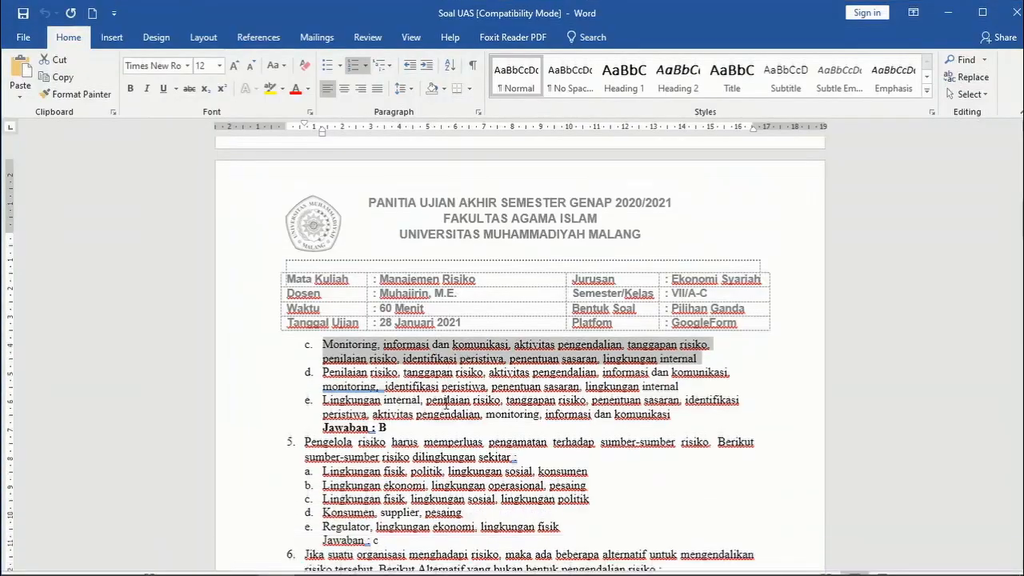
scroll(446, 404, "down", 1)
left_click_drag(684, 349, 325, 339)
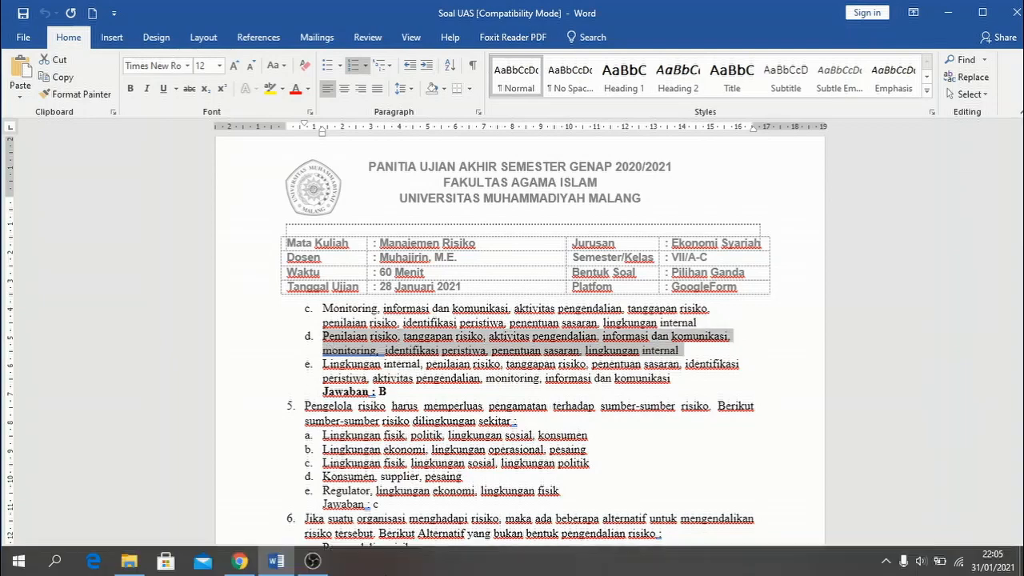
left_click(239, 561)
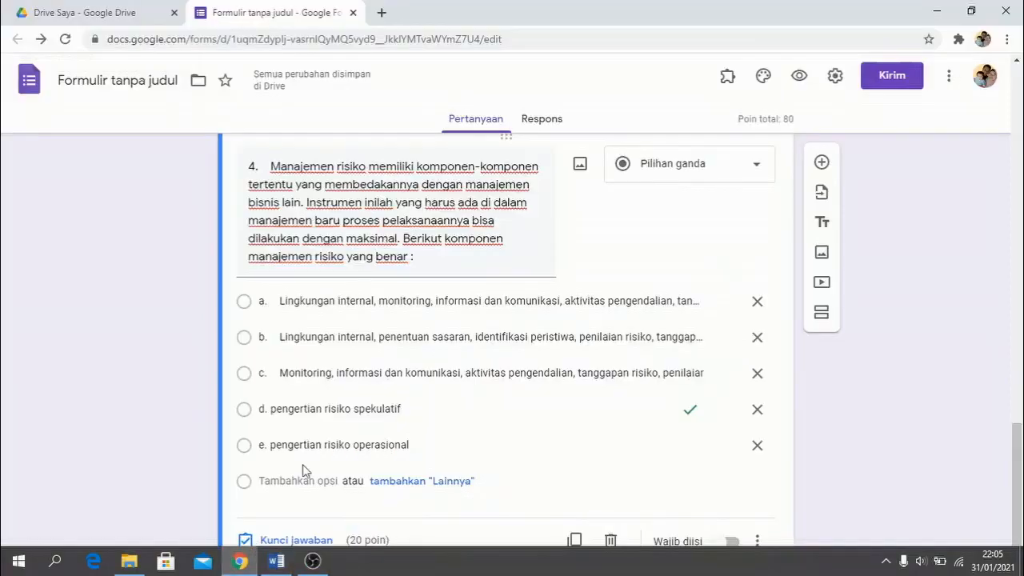
triple_click(343, 406)
key("ctrl+v")
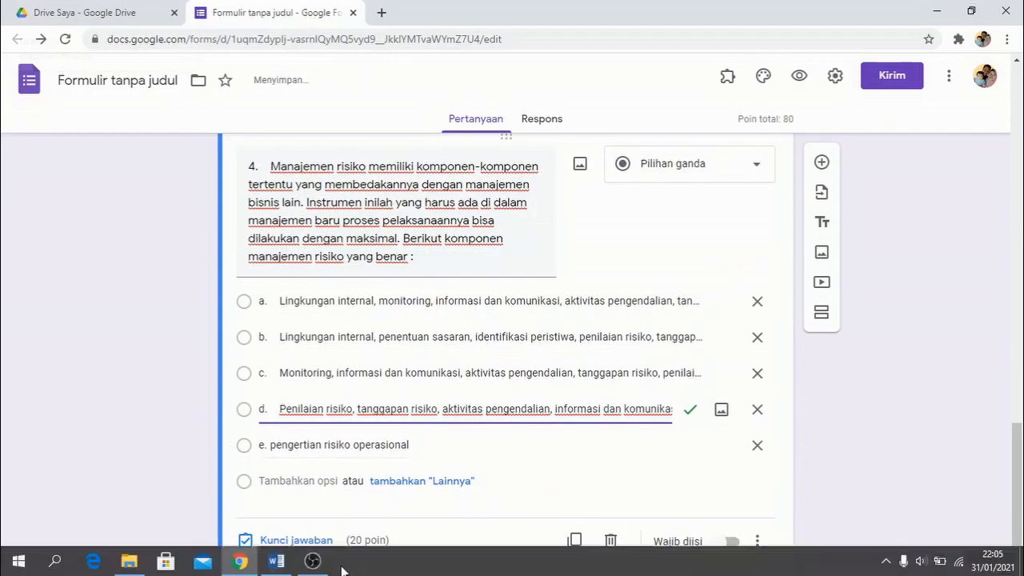
Copy question 4's option e from the Word document and replace the form's fifth option with it, starting "e. Lingkungan internal, penilaian risiko".
left_click(292, 569)
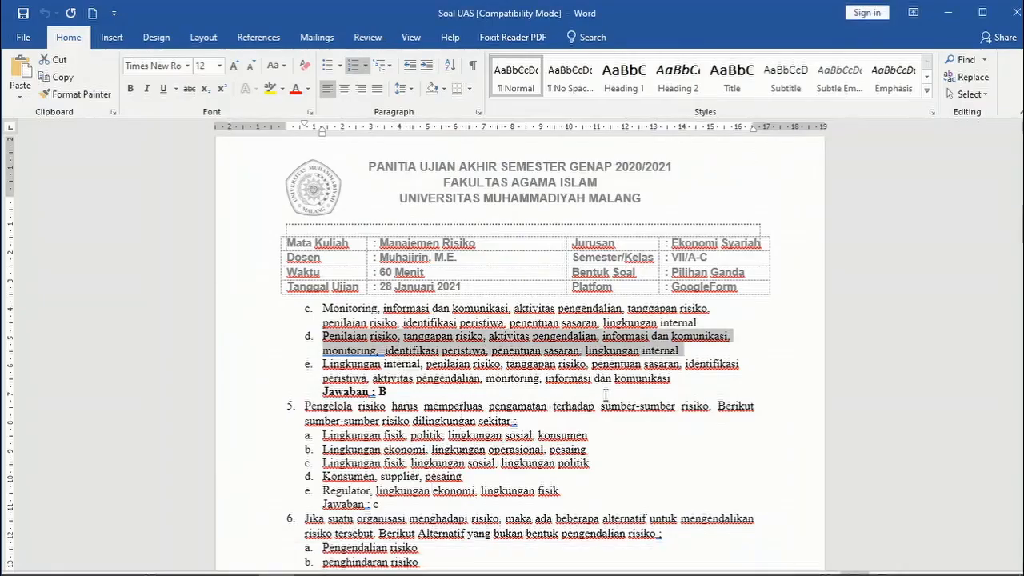
left_click_drag(674, 380, 323, 364)
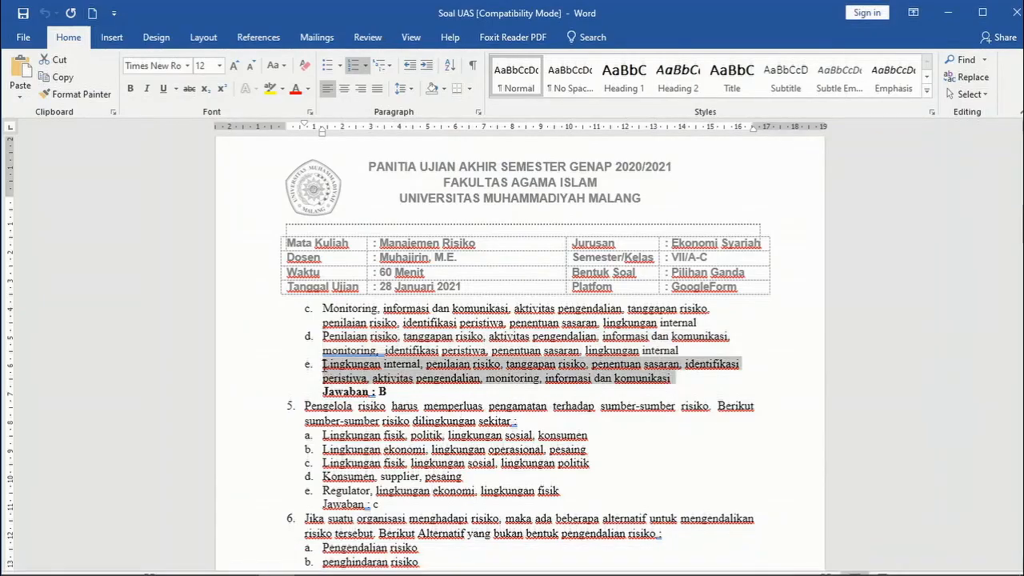
left_click(240, 561)
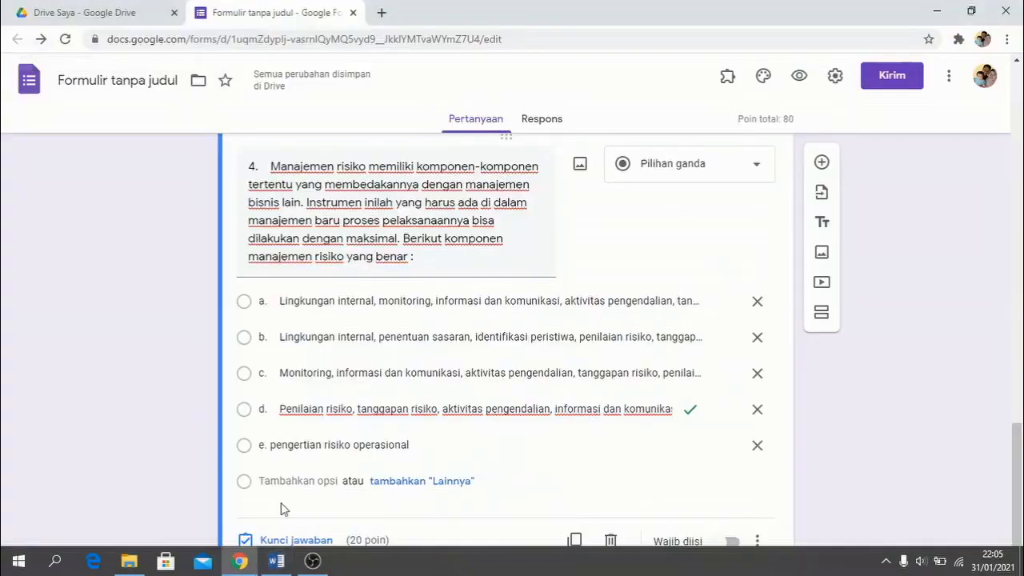
triple_click(326, 446)
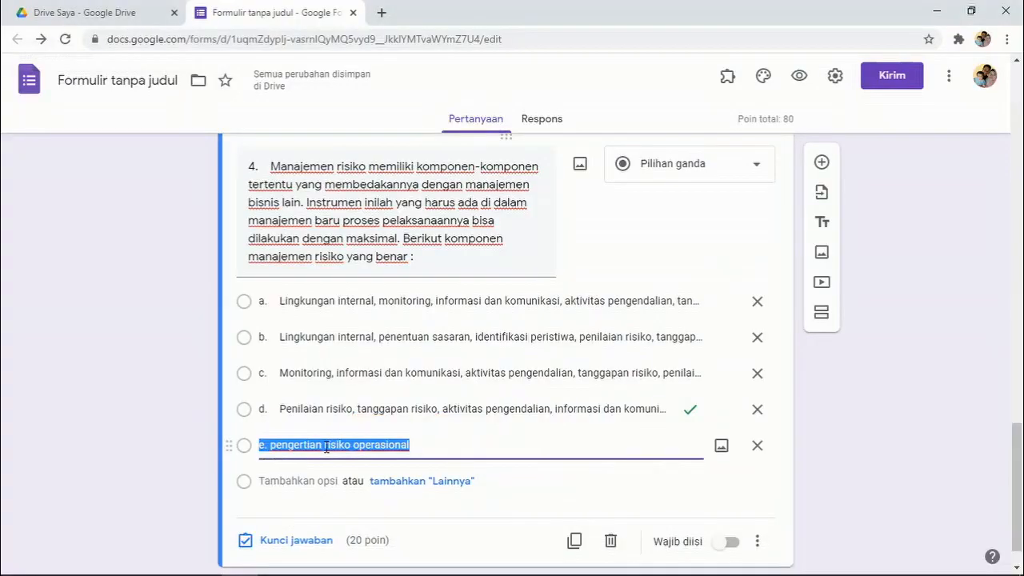
type("e. Lingkungan internal, penilaian risiko, tanggapan risiko, penentuan sasaran, identifikasi peristiwa, aktivitas pengendalian, monitoring, informasi dan komunikasi")
Check question 4's answer in the Word document and set option b as the correct answer in the form's answer key.
left_click(276, 562)
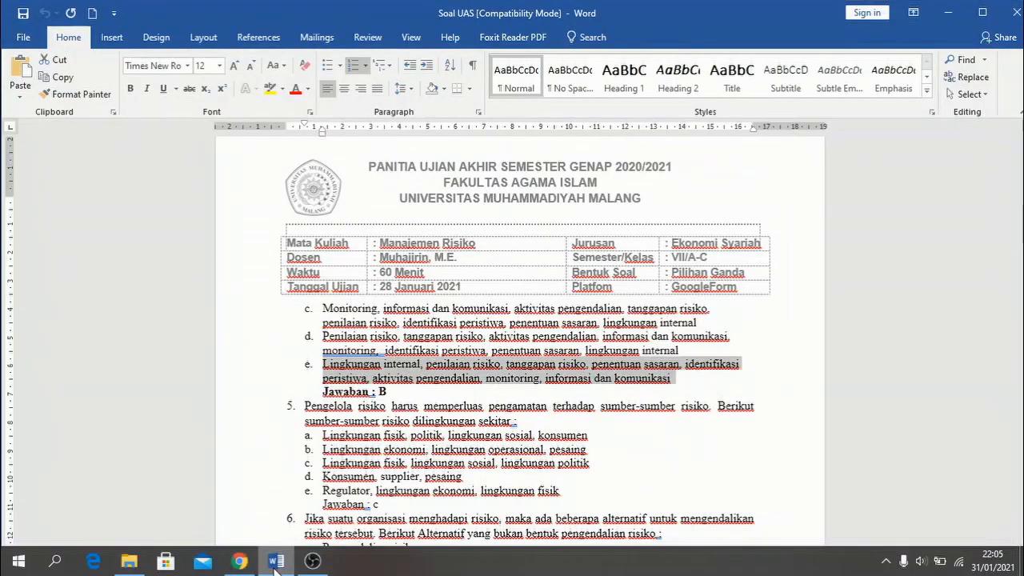
left_click(240, 562)
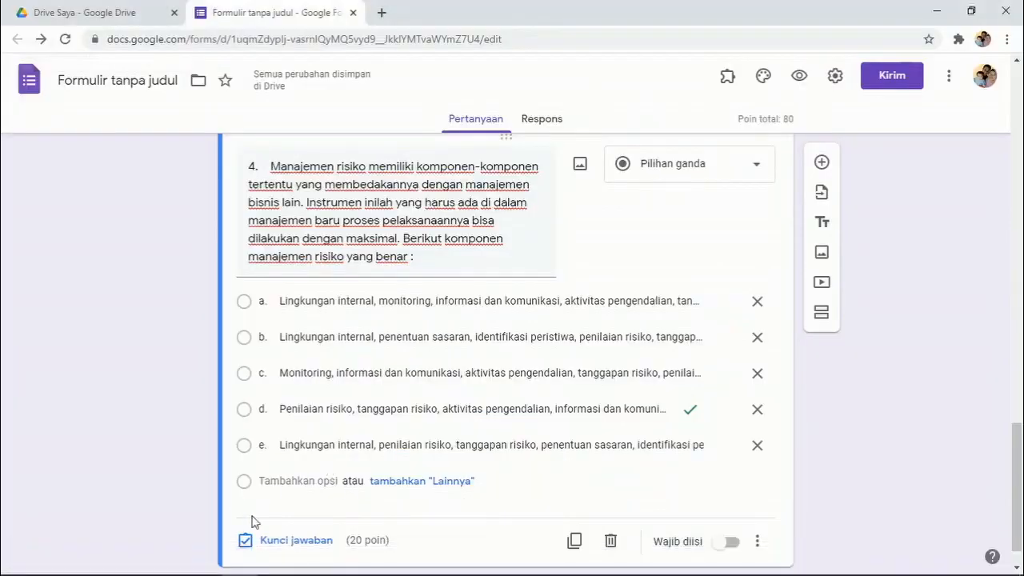
left_click(275, 546)
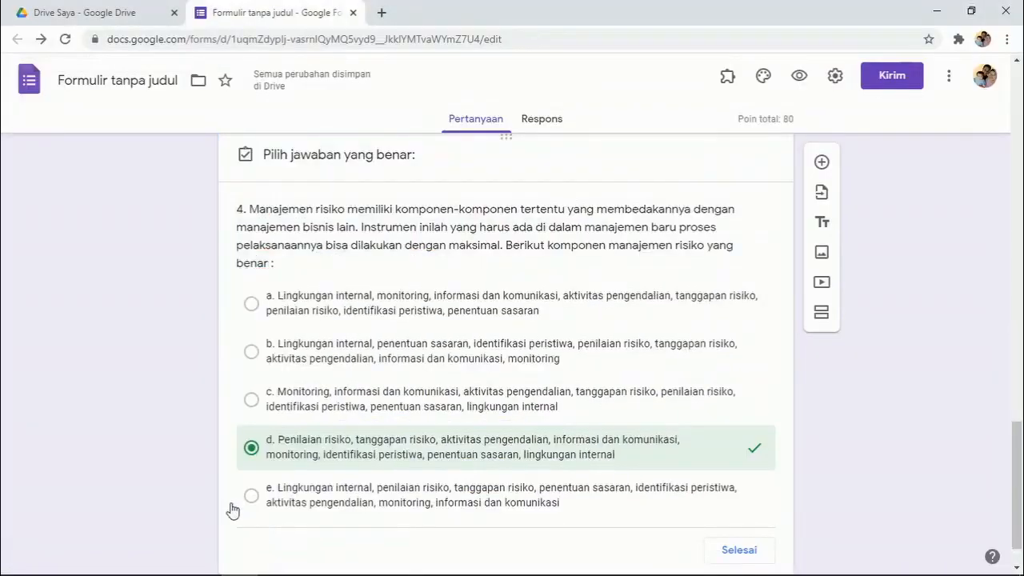
left_click(252, 449)
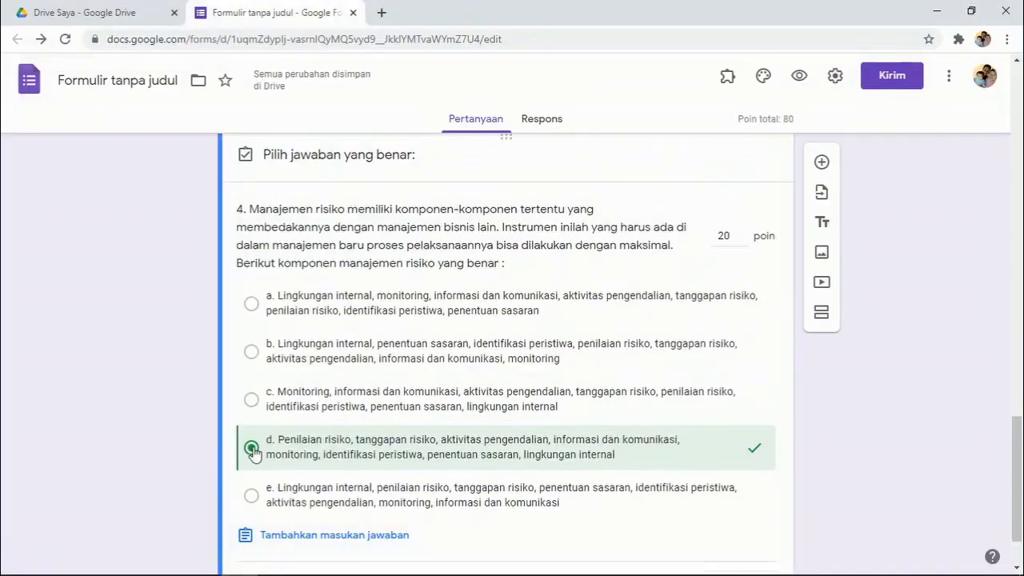
left_click(252, 353)
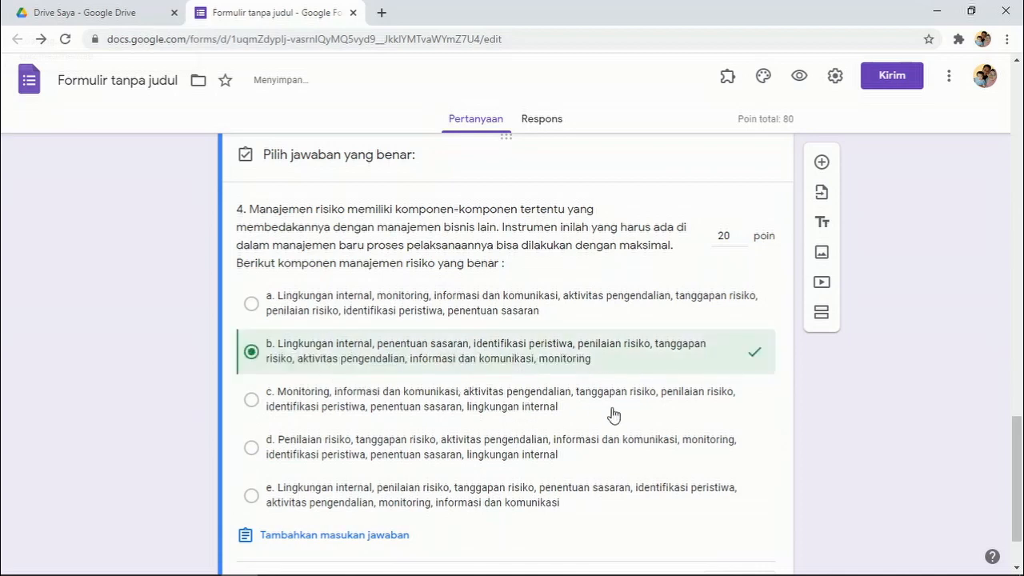
scroll(688, 520, "down", 2)
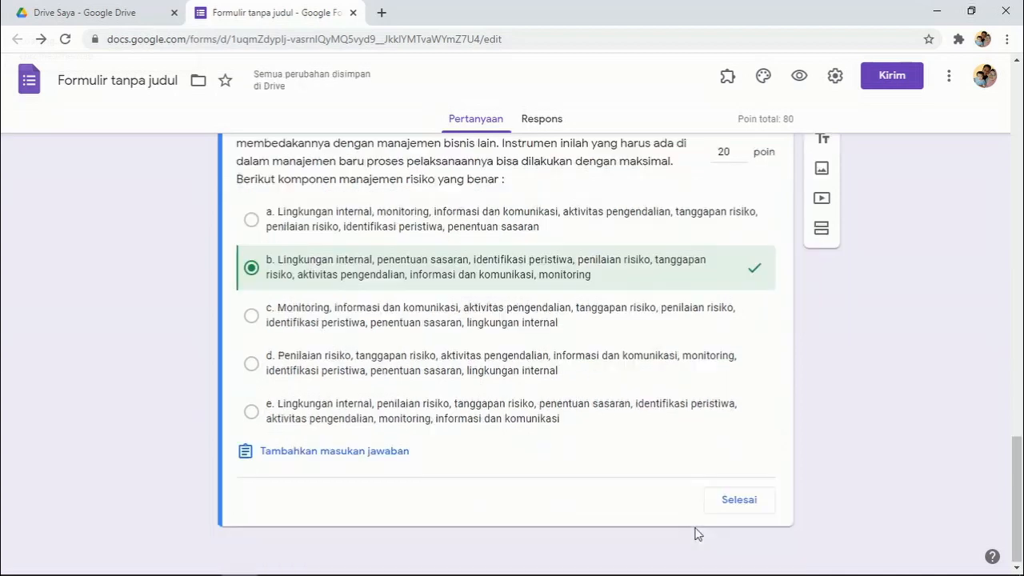
left_click(736, 499)
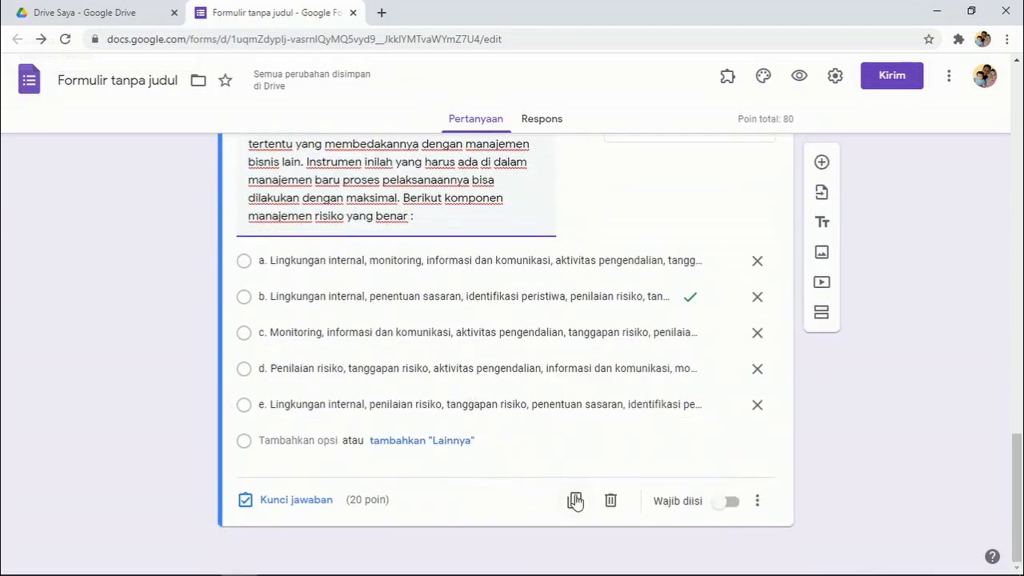
Duplicate question 4 and replace the copy's question text with question 5 from the Word document, starting "Pengelola risiko harus memperluas pengamatan".
left_click(575, 501)
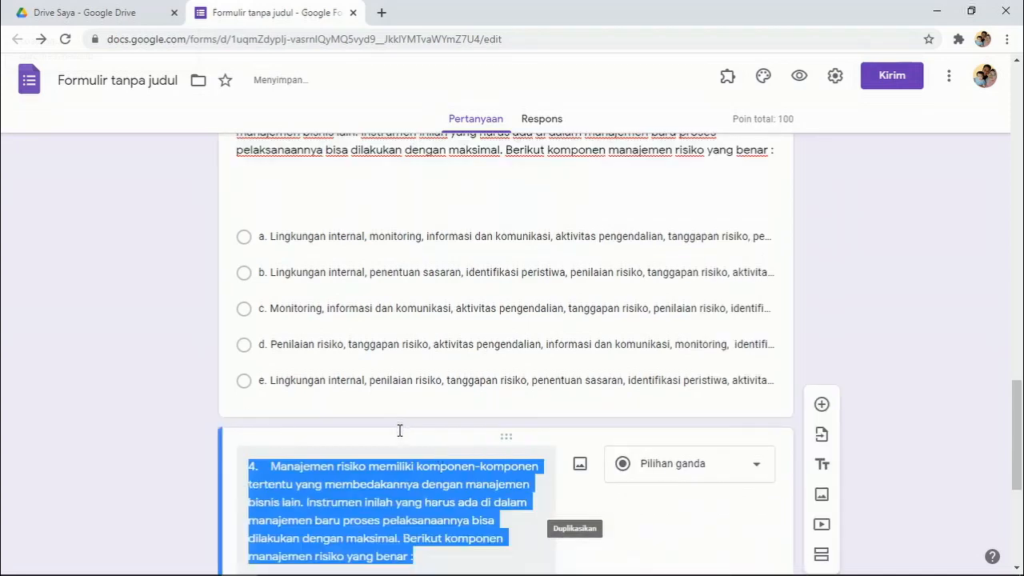
left_click(276, 563)
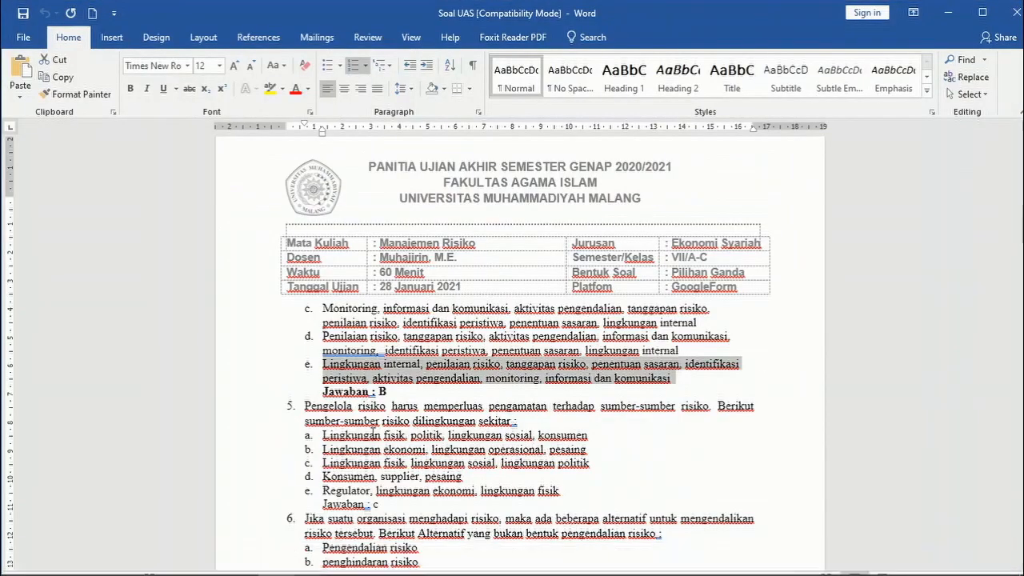
scroll(372, 432, "down", 2)
left_click_drag(524, 349, 316, 343)
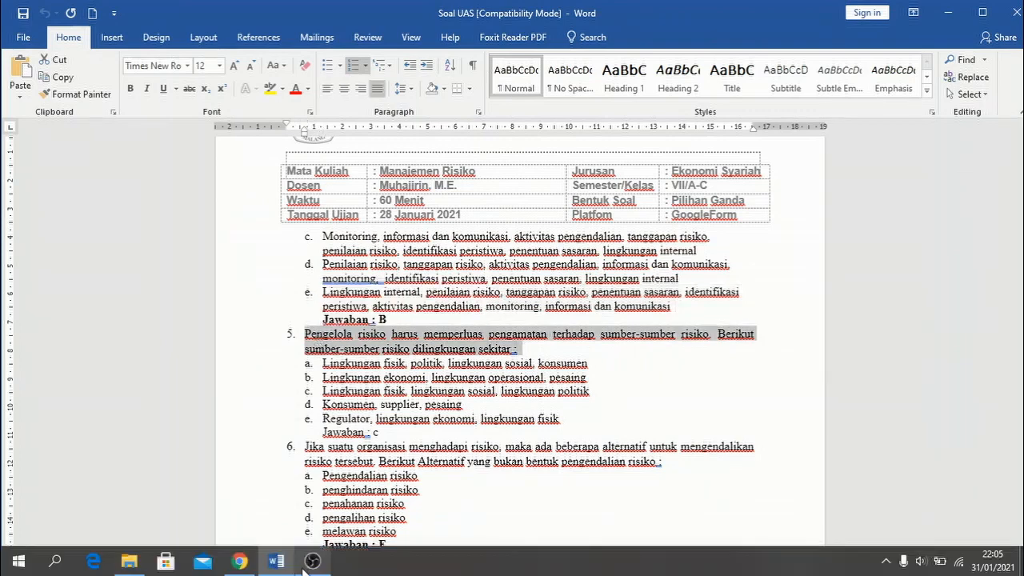
left_click(239, 560)
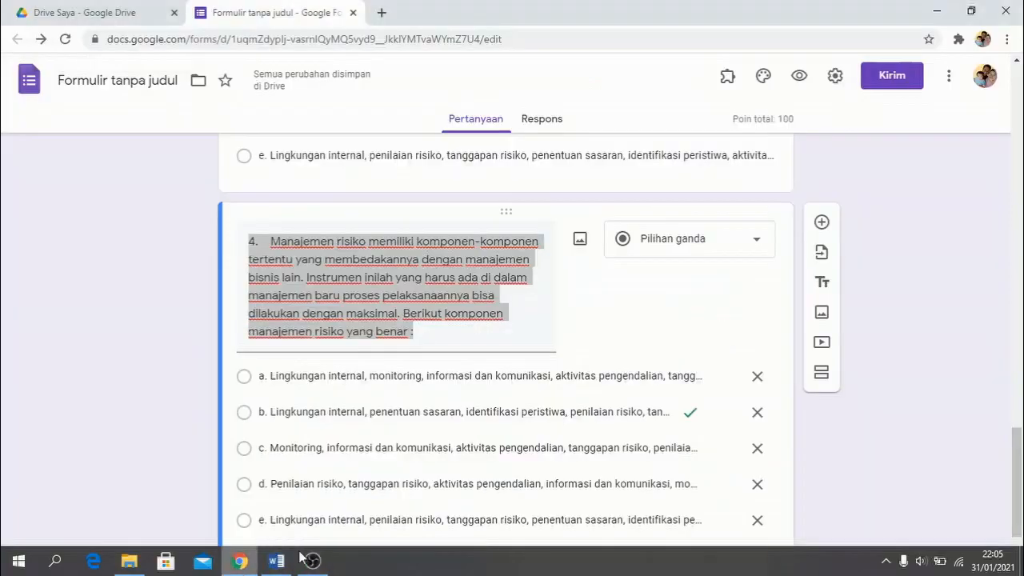
left_click(374, 379)
left_click(371, 289)
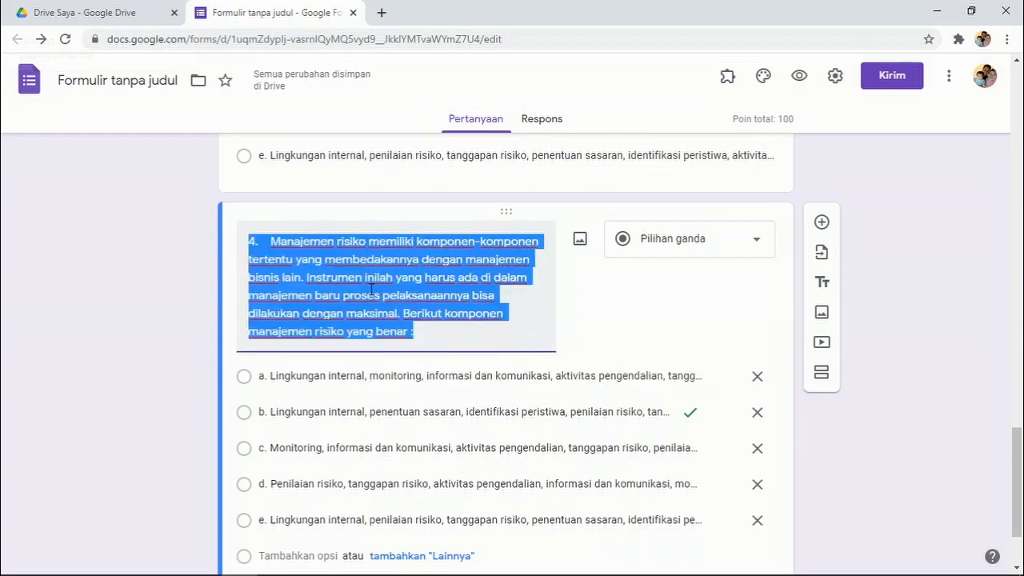
type("5.\tPengelola risiko harus memperluas pengamatan terhadap sumber-sumber risiko. Berikut sumber-sumber risiko dilingkungan sekitar :")
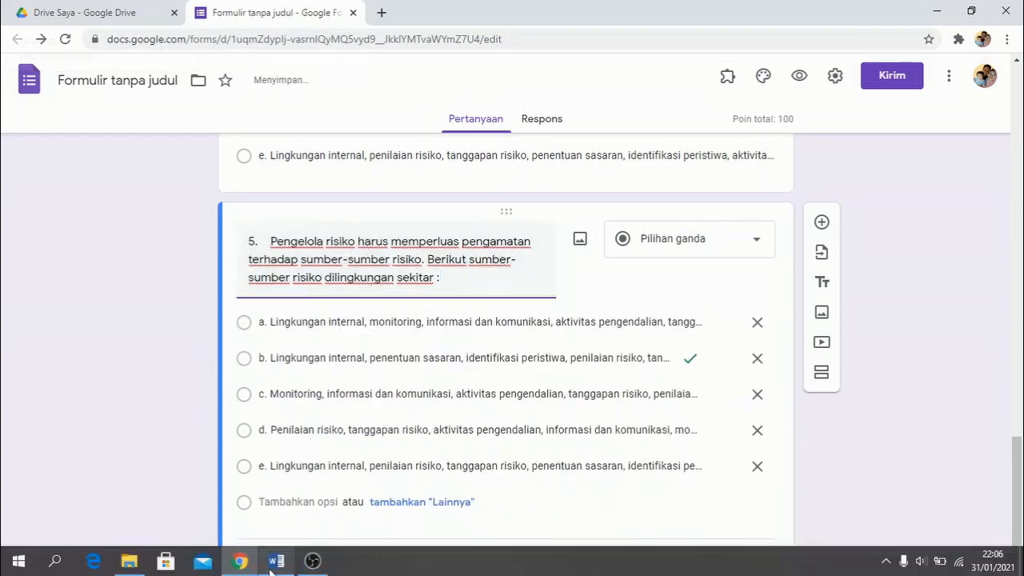
Copy question 5's option a from the Word document and replace the form's first option with "a. Lingkungan fisik, politik, lingkungan sosial, konsumen".
left_click(276, 561)
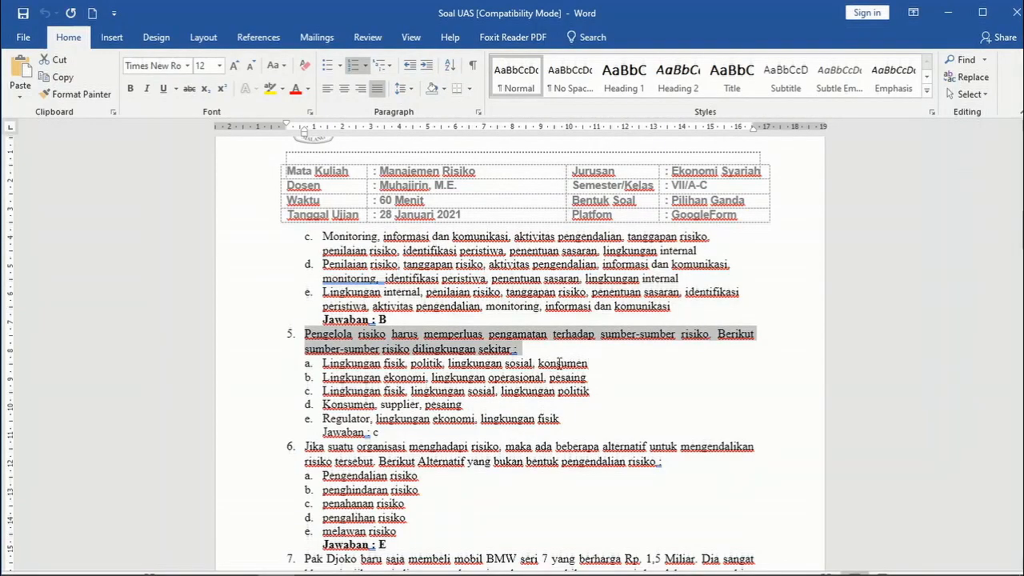
left_click_drag(581, 363, 323, 364)
mouse_move(316, 560)
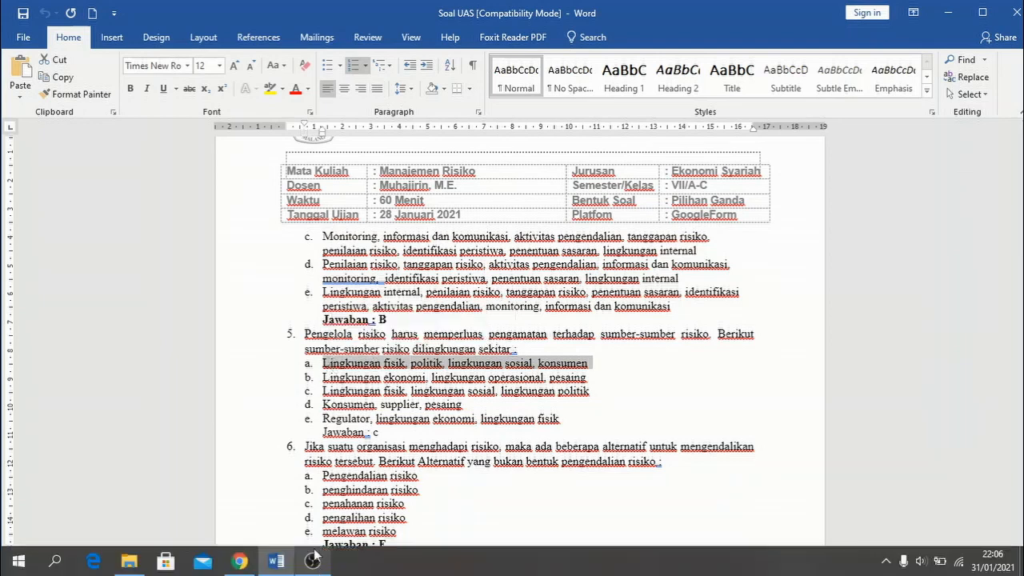
left_click(276, 561)
triple_click(316, 321)
type("a.\tLingkungan fisik, politik, lingkungan sosial, konsumen")
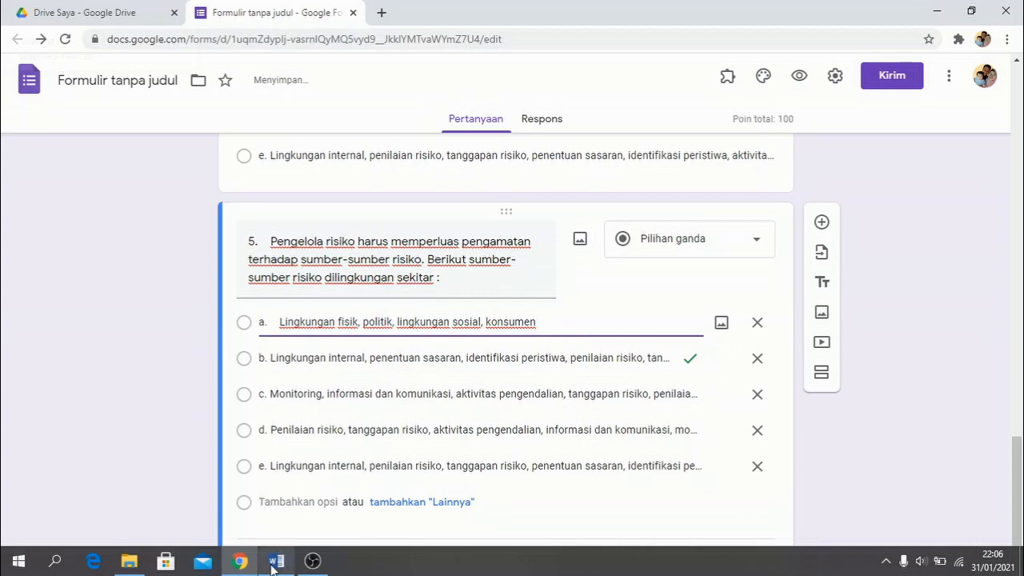
Copy question 5's option b from the Word document and replace the form's second option with "b. Lingkungan ekonomi, lingkungan operasional, pesaing".
left_click(276, 561)
left_click_drag(592, 378, 358, 378)
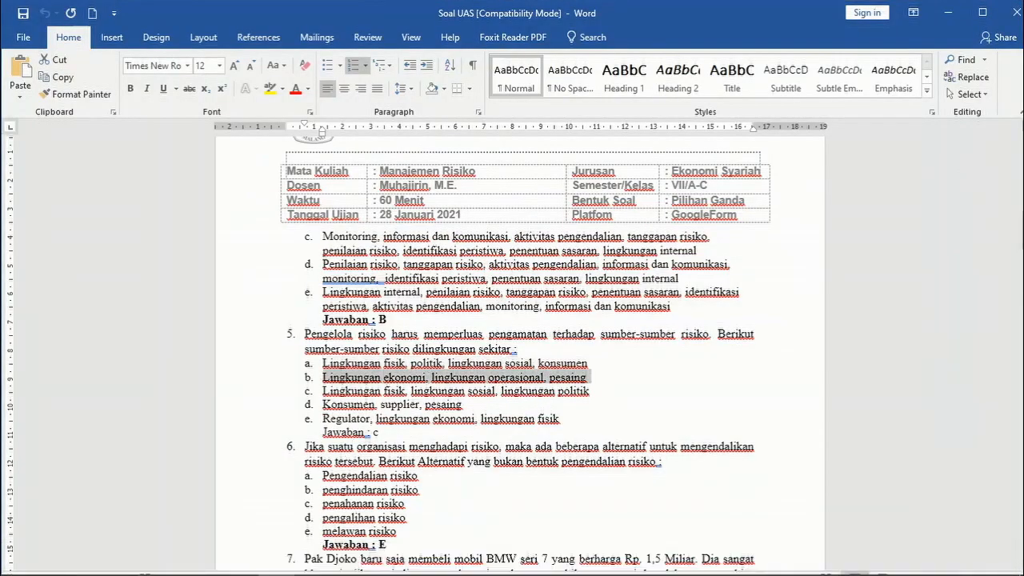
left_click(281, 563)
left_click(385, 360)
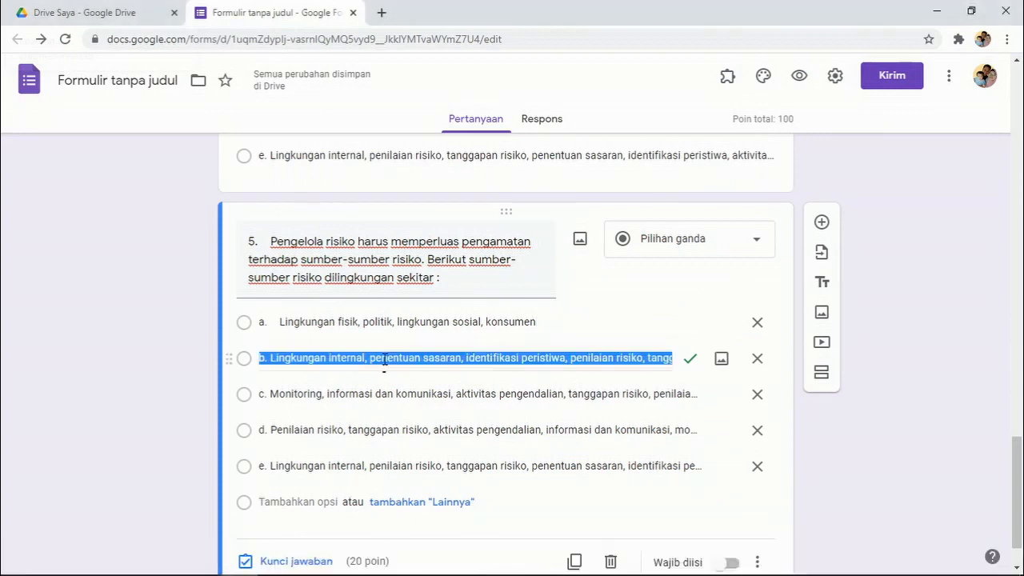
type("b.\tLingkungan ekonomi, lingkungan operasional, pesaing")
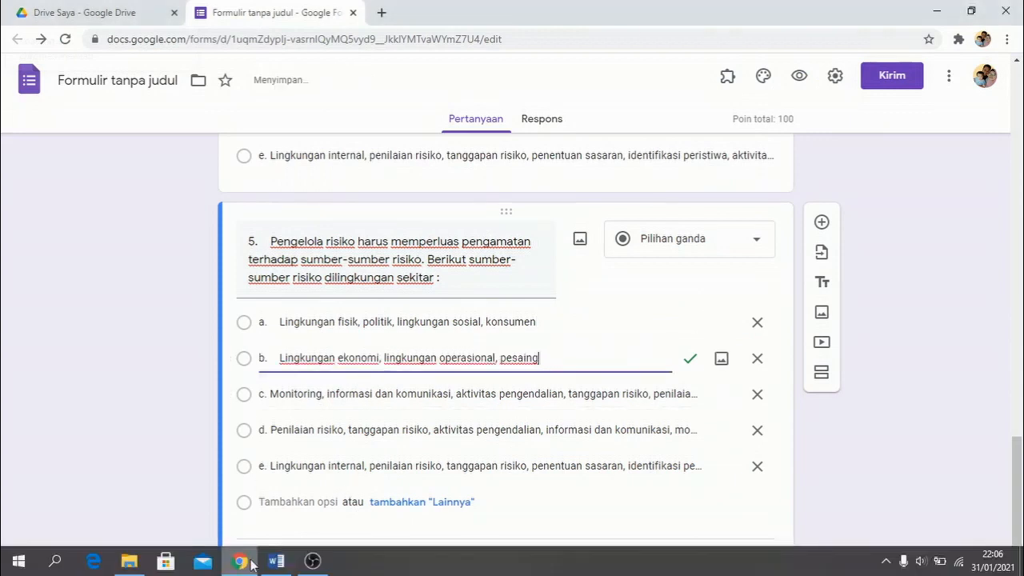
Copy question 5's option c from the Word document and replace the form's third option with "c. Lingkungan fisik, lingkungan sosial, lingkungan politik".
left_click(250, 564)
left_click(276, 562)
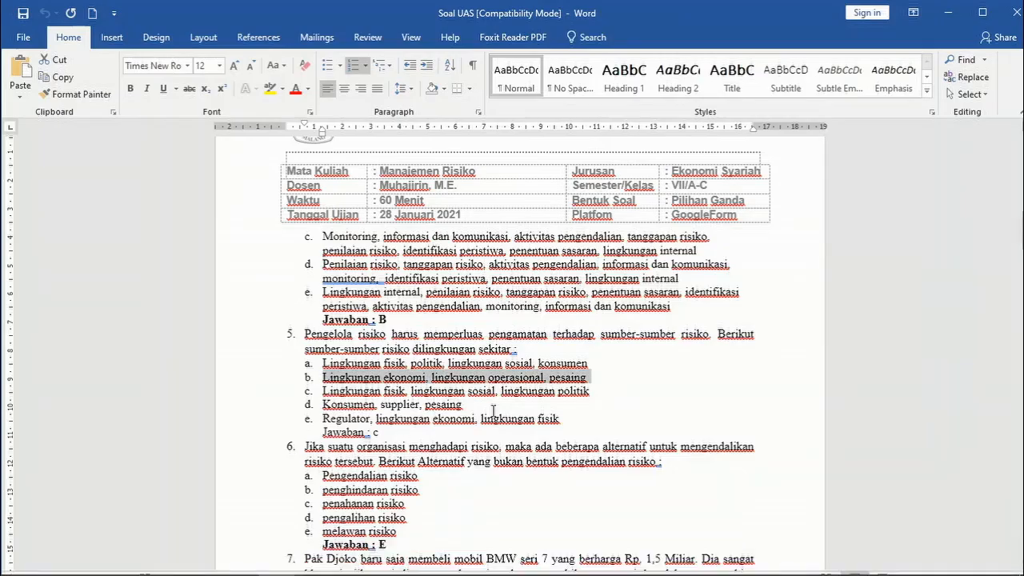
left_click_drag(589, 390, 333, 397)
key("ctrl+c")
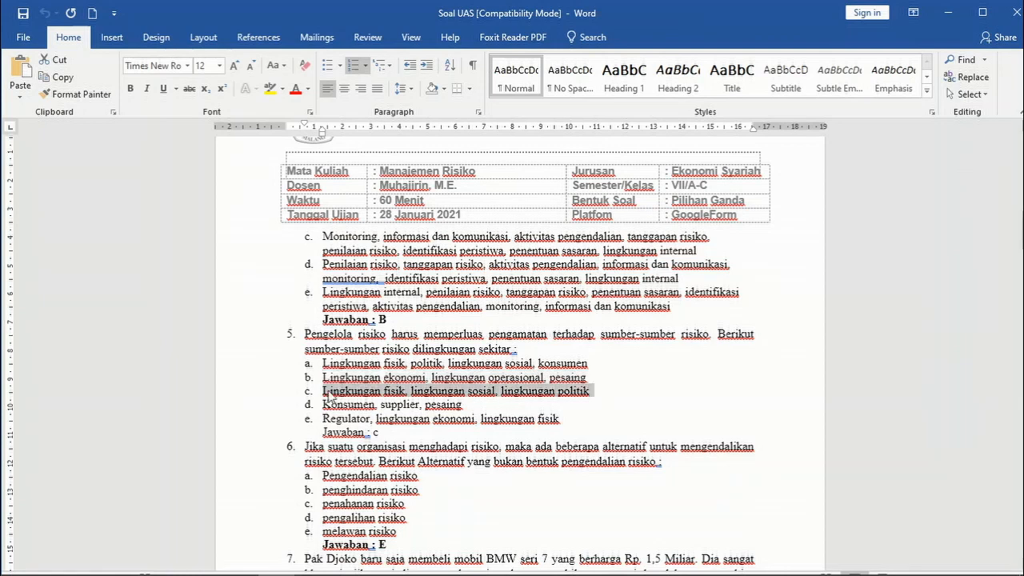
left_click(276, 562)
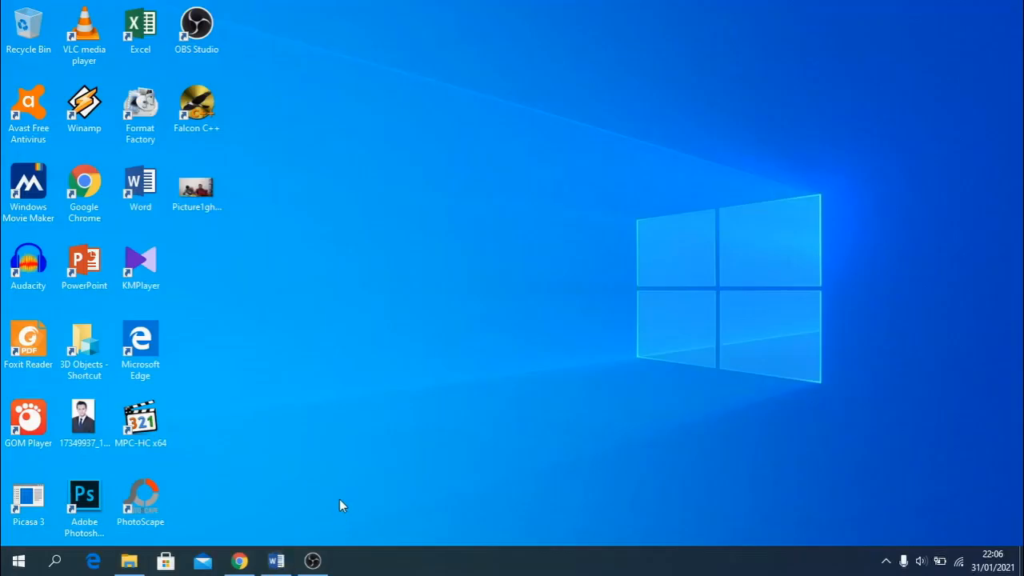
left_click(276, 562)
mouse_move(240, 559)
left_click(272, 504)
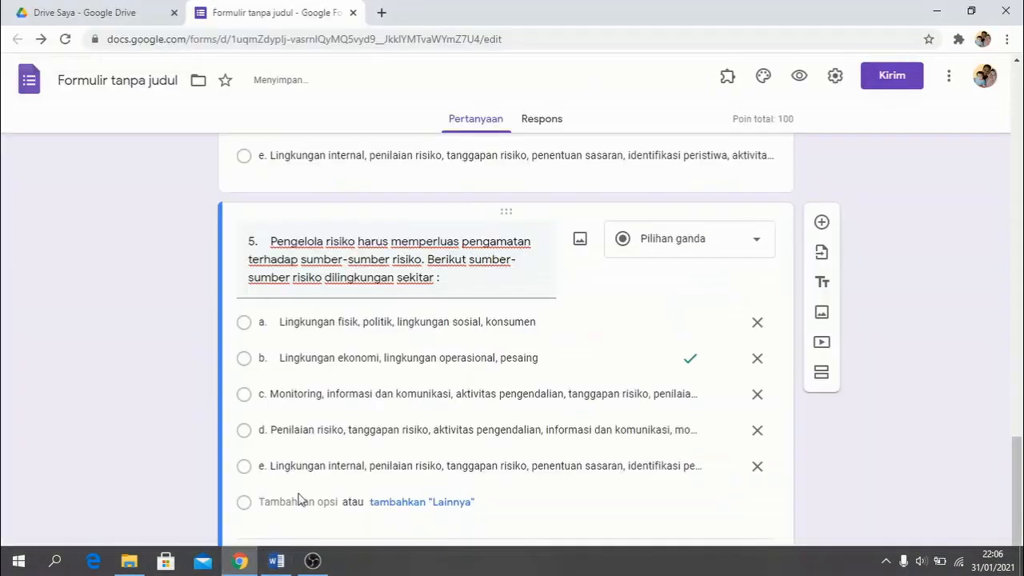
left_click(469, 393)
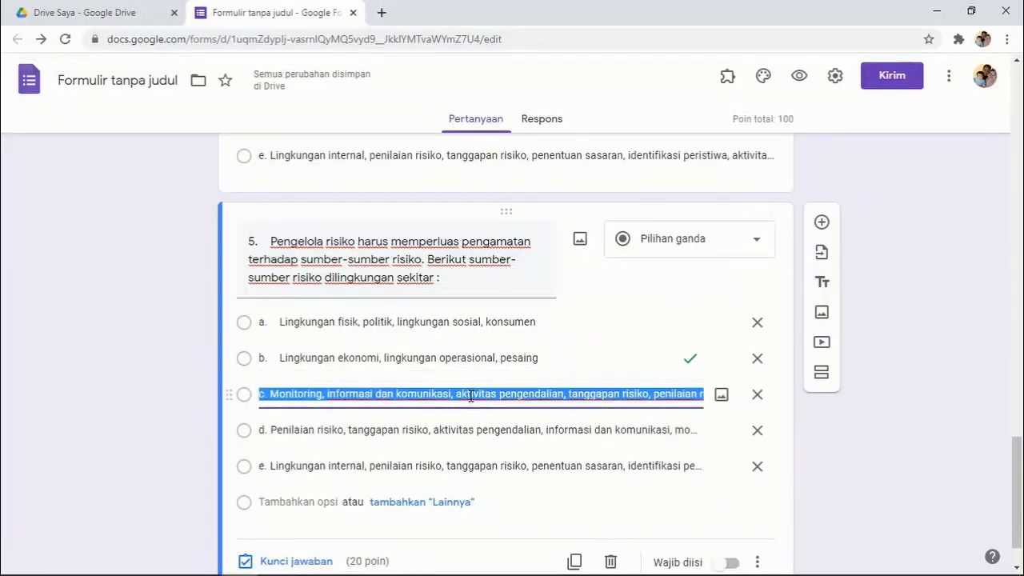
key("ctrl+v")
Copy question 5's option d from the Word document and replace the form's fourth option with "d. Konsumen, supplier, pesaing".
left_click(276, 562)
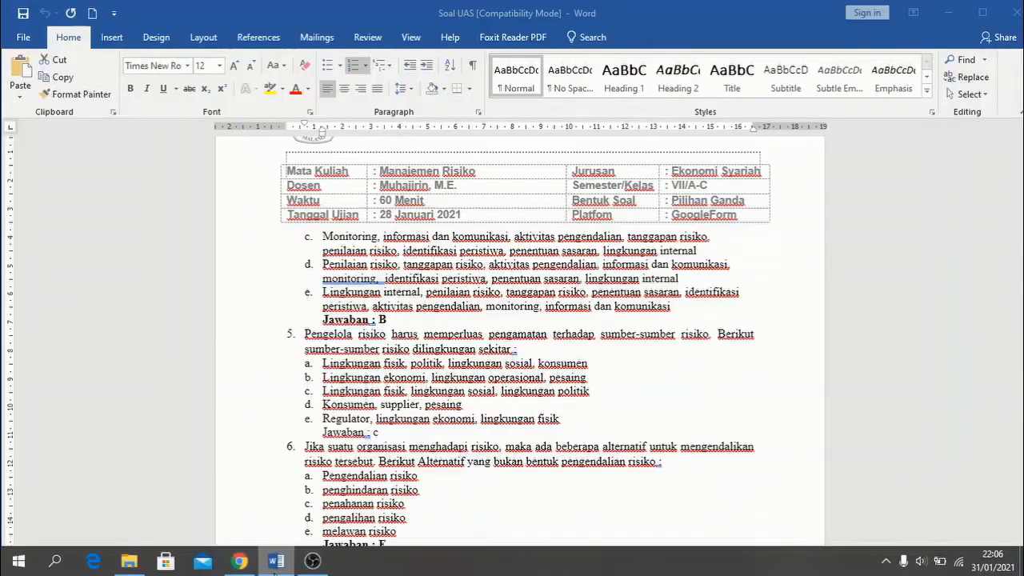
triple_click(422, 406)
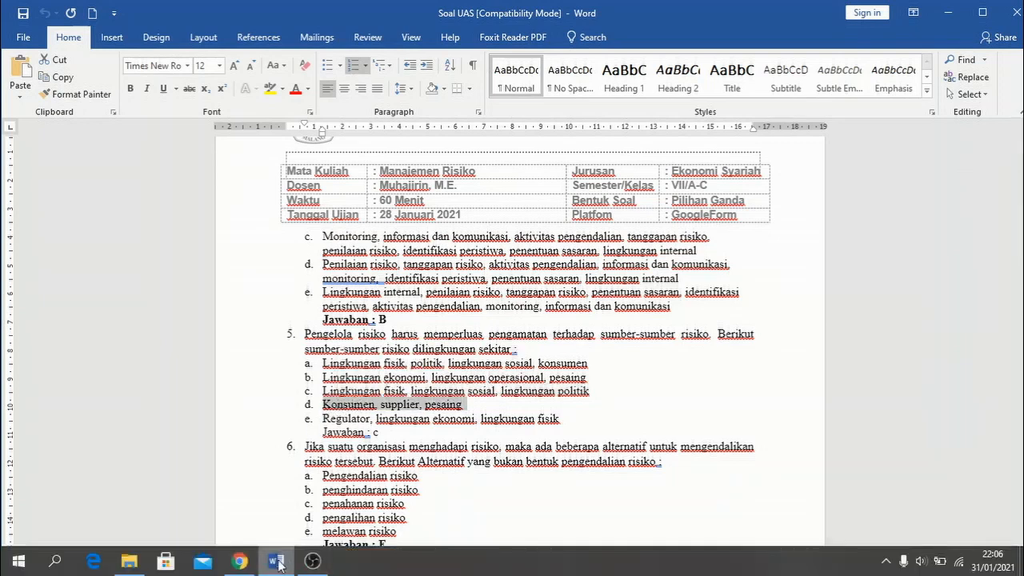
left_click(257, 561)
left_click(470, 408)
triple_click(466, 432)
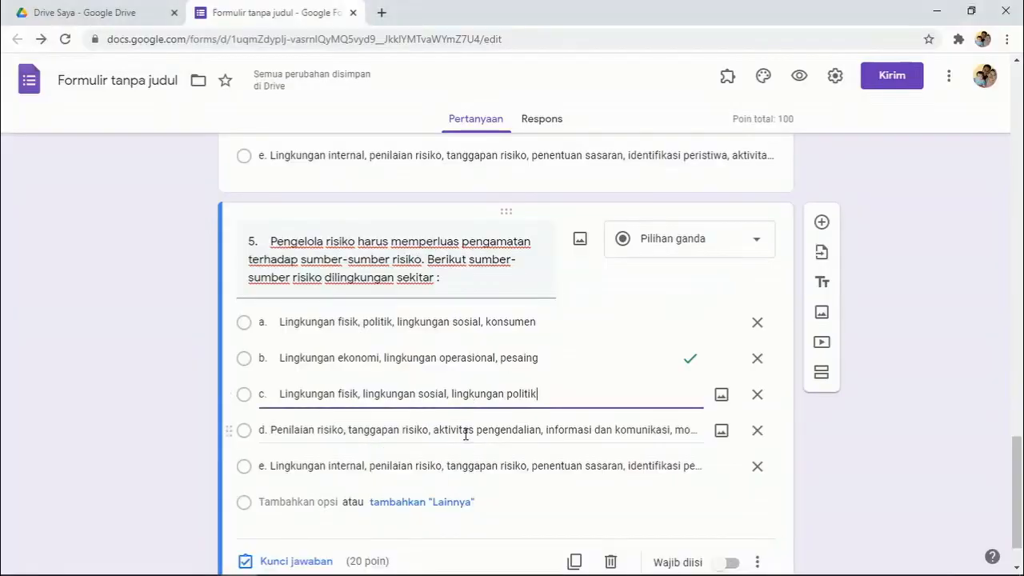
type("d.\tKonsumen, supplier, pesaing")
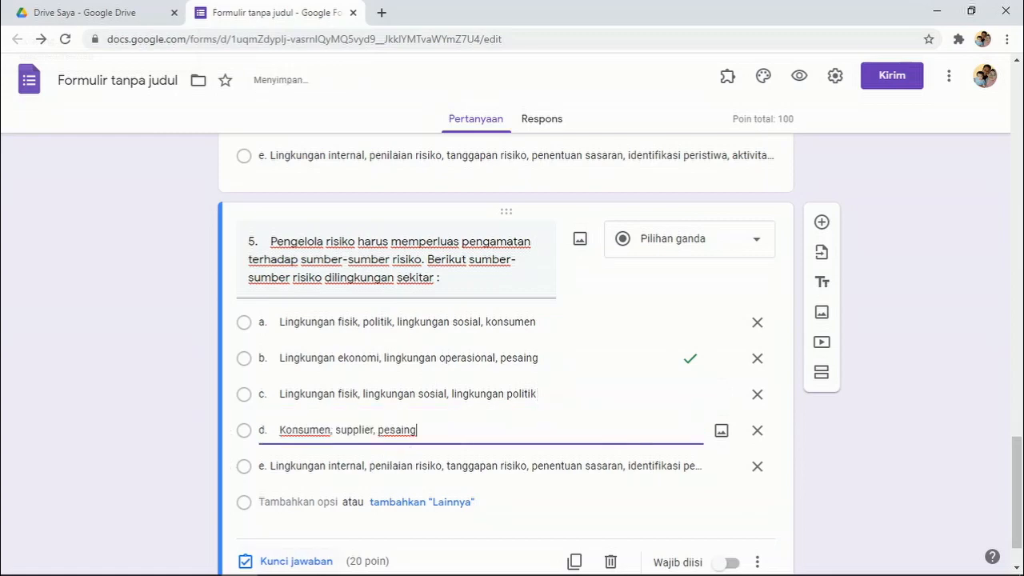
Copy question 5's option e from the Word document and replace the form's fifth option with "e. Regulator, lingkungan ekonomi, lingkungan fisik".
mouse_move(260, 563)
left_click(276, 561)
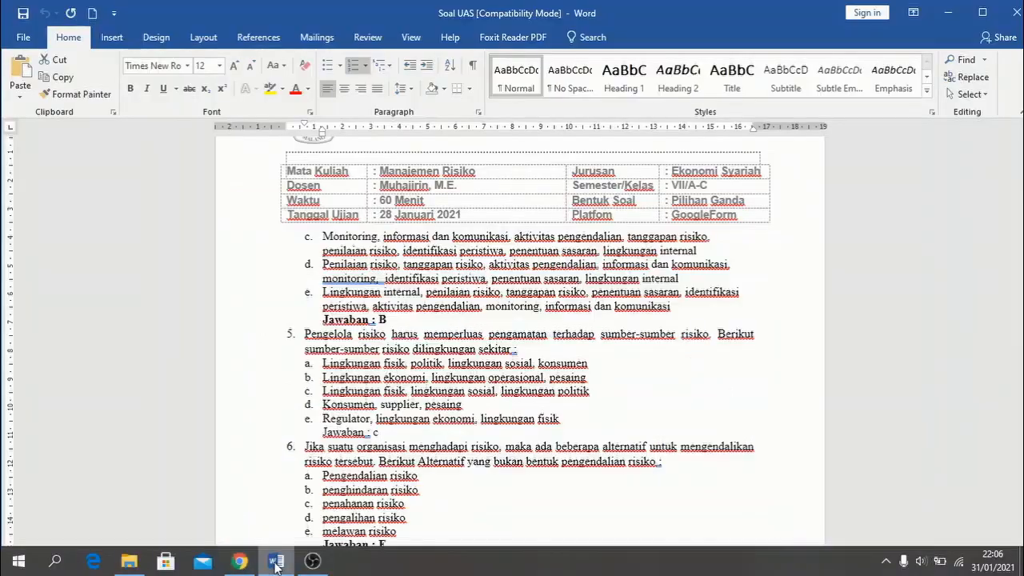
left_click(339, 419)
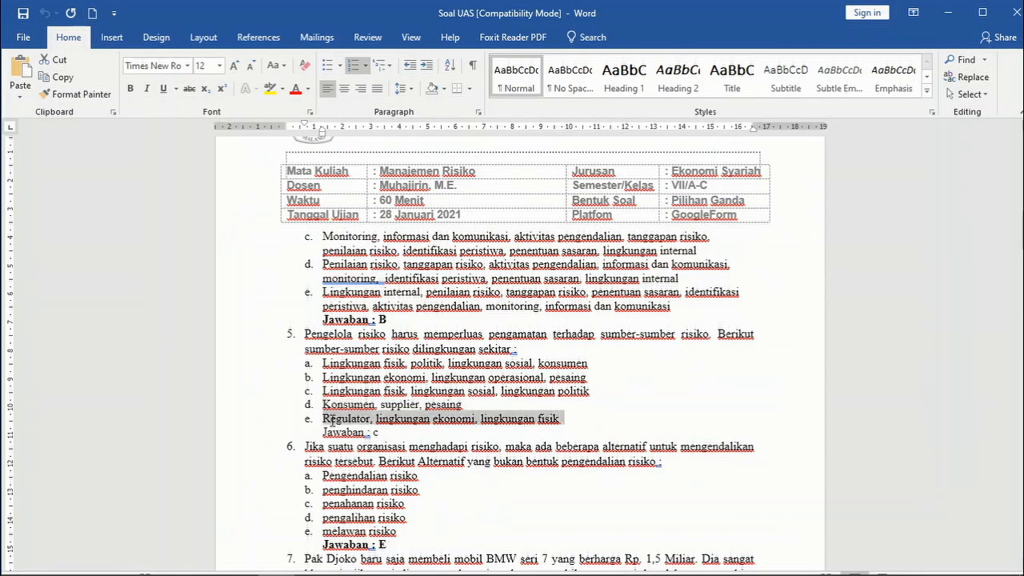
mouse_move(276, 564)
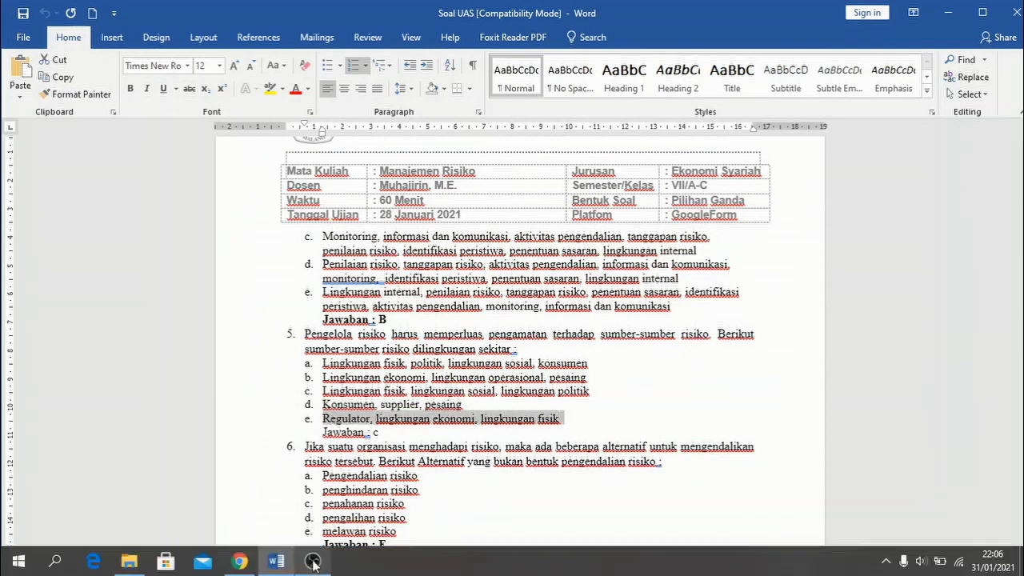
left_click(239, 561)
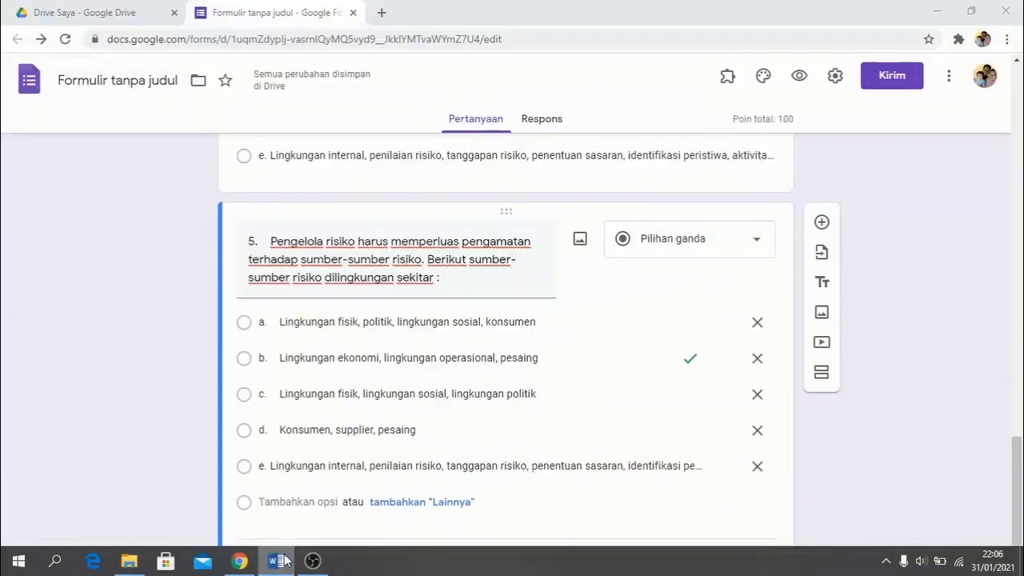
left_click(419, 466)
type("e.\tRegulator, lingkungan ekonomi, lingkungan fisik")
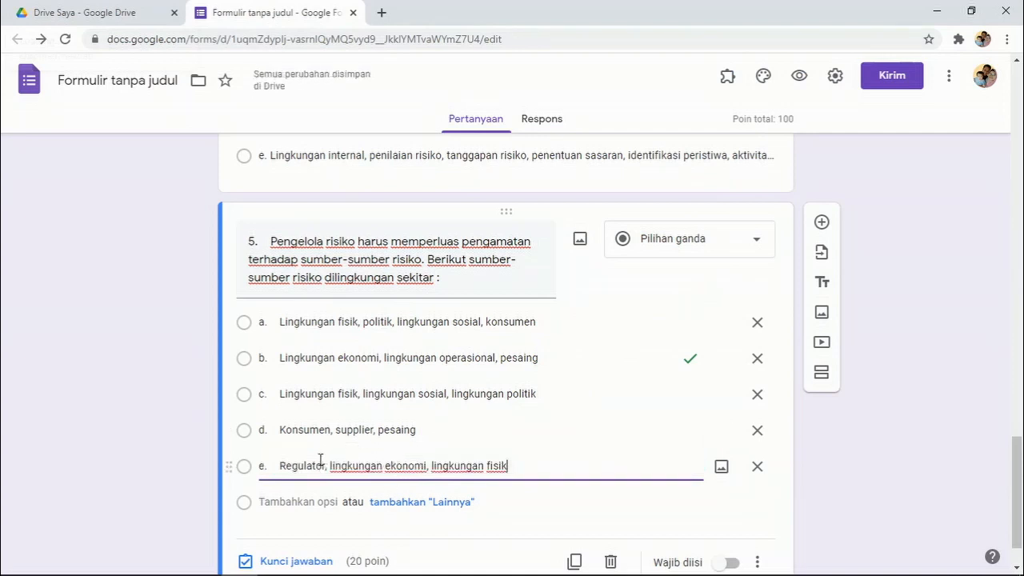
Check question 5's answer in the Word document and change its correct answer in the form's answer key to option c.
mouse_move(280, 565)
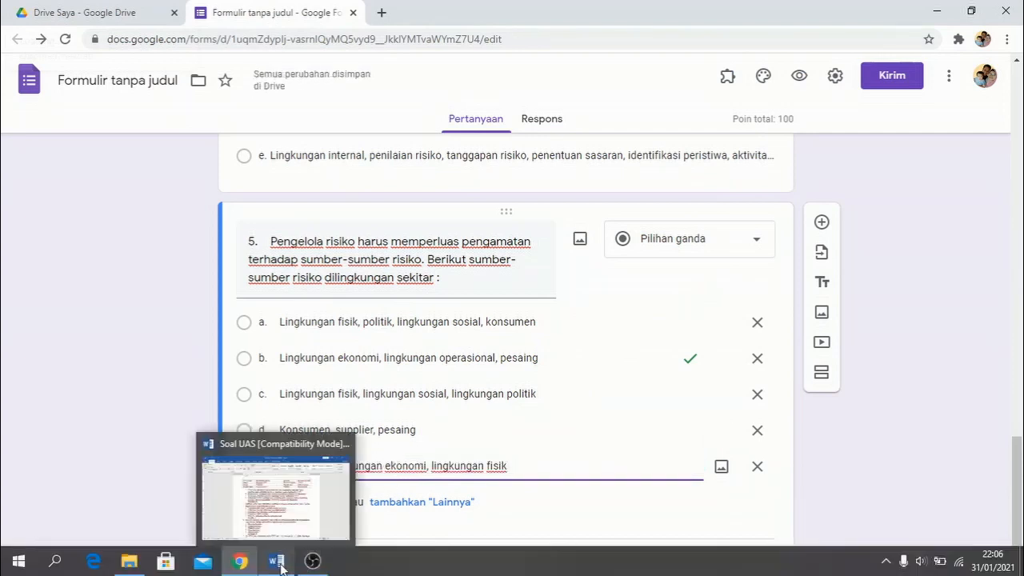
left_click(307, 524)
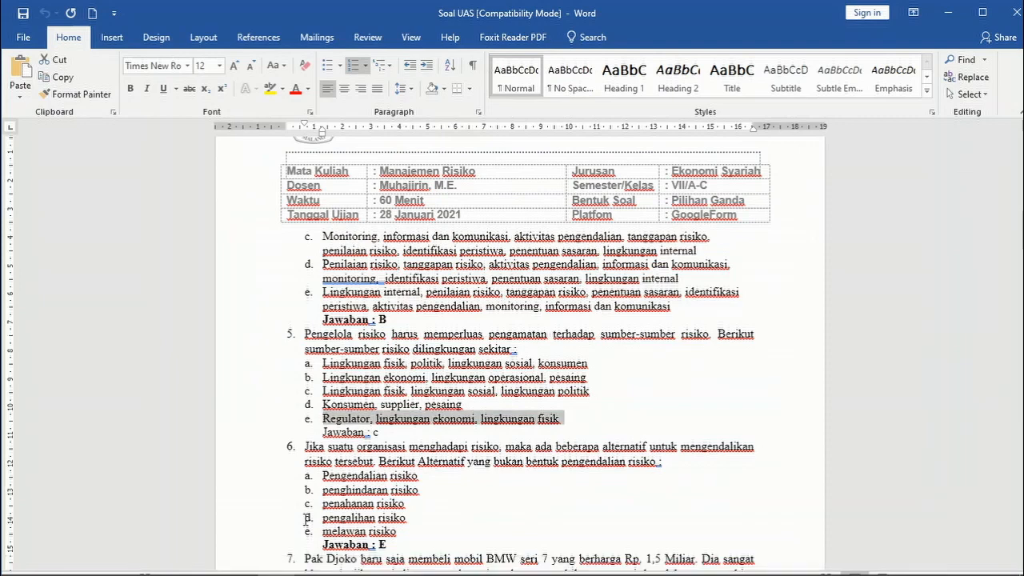
left_click(240, 565)
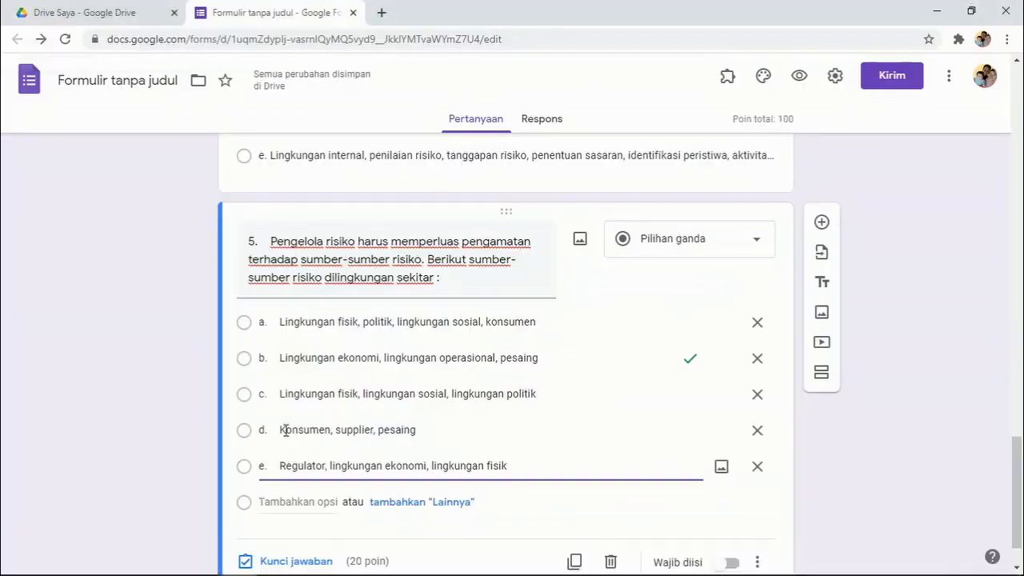
left_click(289, 561)
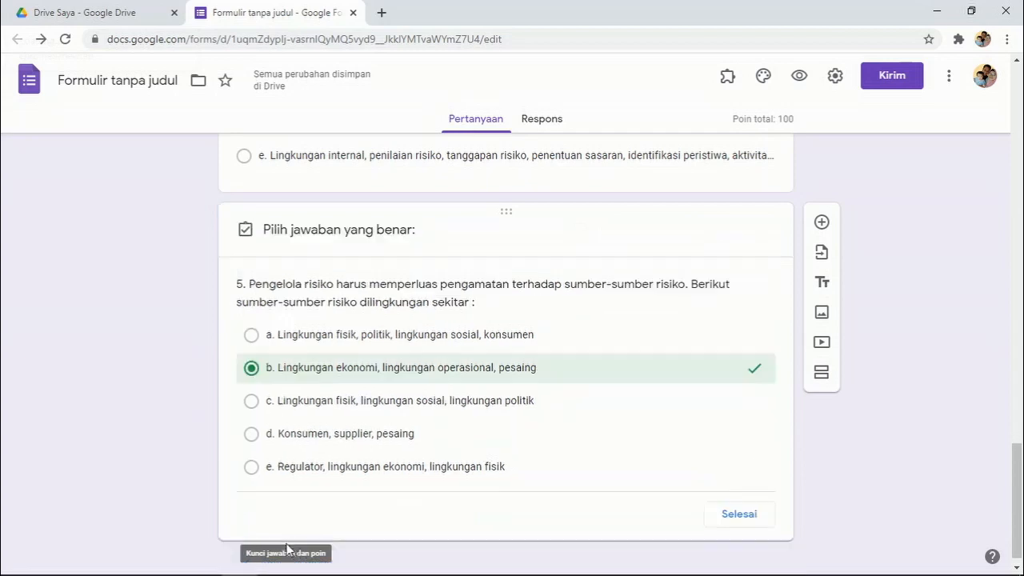
type("20")
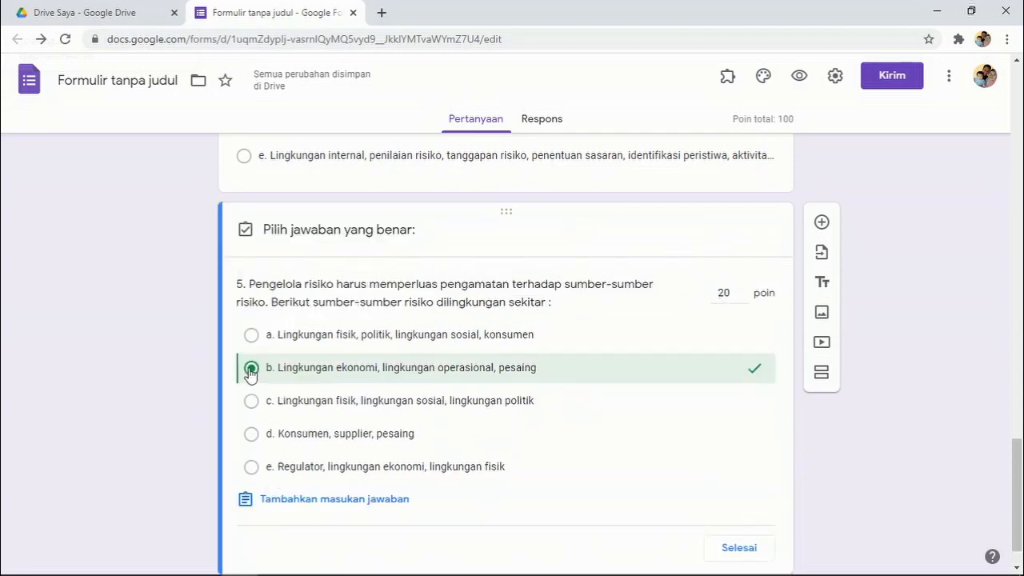
left_click(250, 370)
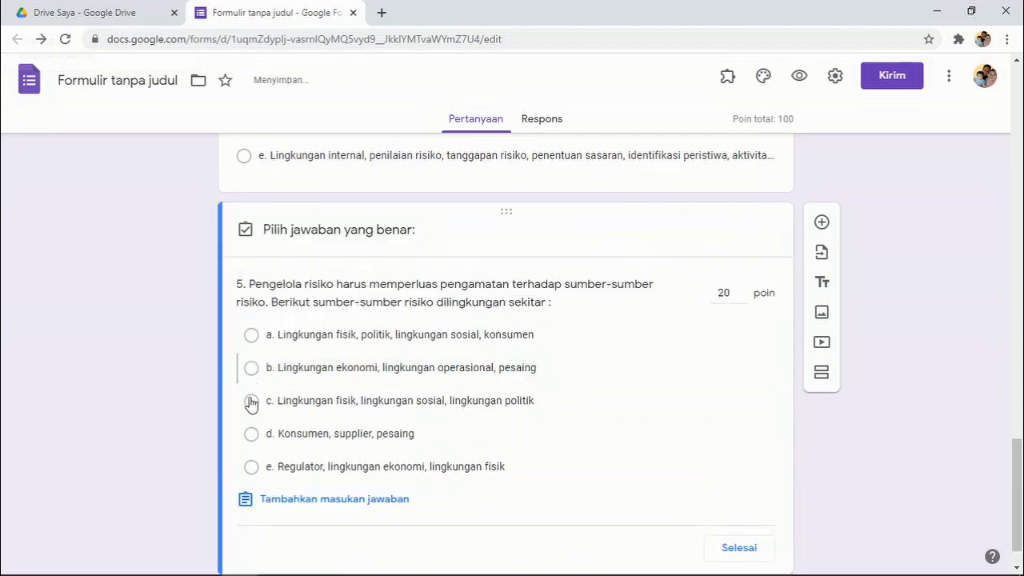
left_click(250, 402)
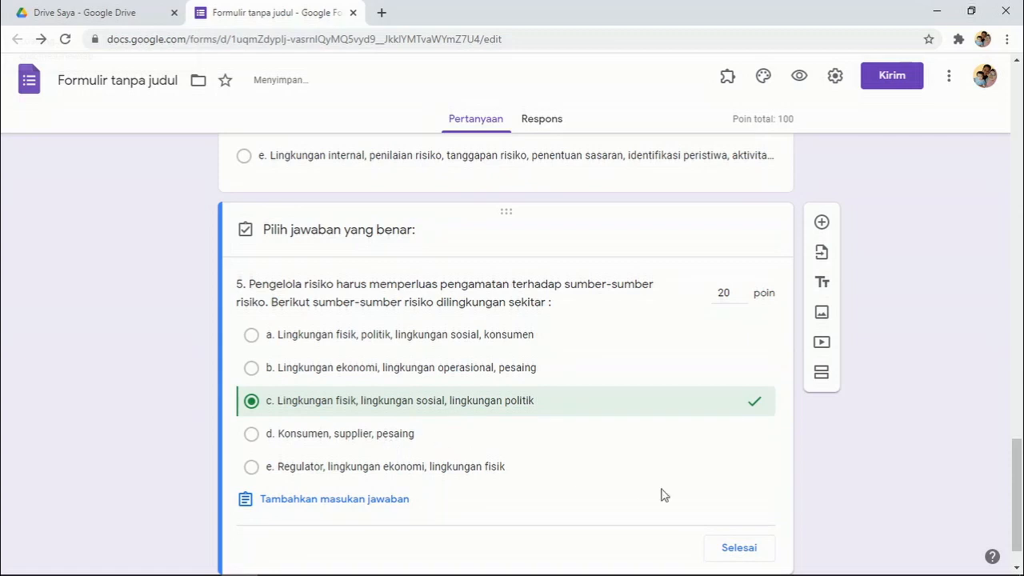
left_click(737, 548)
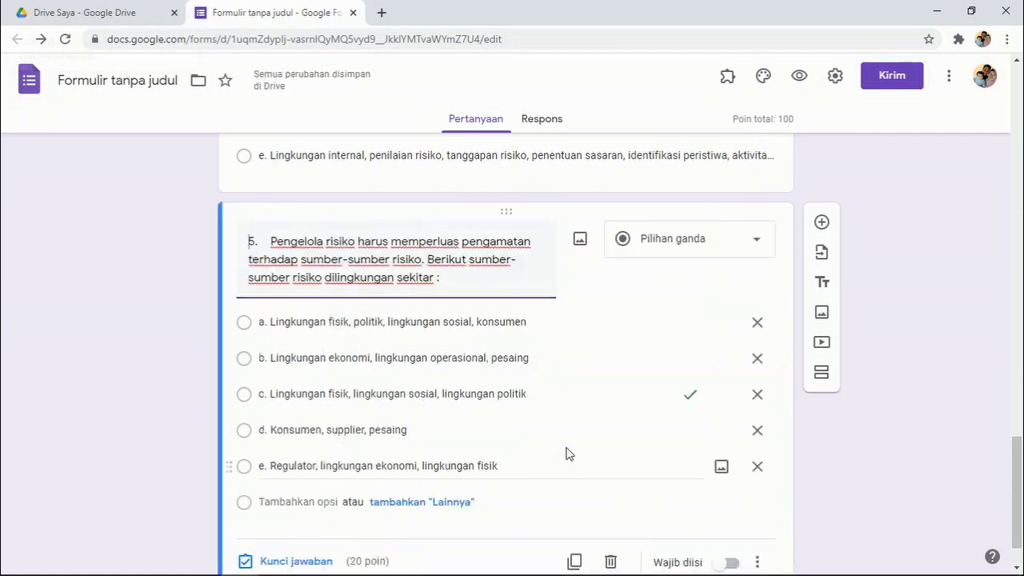
Make question 1, on the definition of manajemen risiko, a required question.
scroll(591, 425, "up", 3)
scroll(592, 422, "up", 12)
scroll(593, 422, "up", 5)
scroll(594, 418, "down", 7)
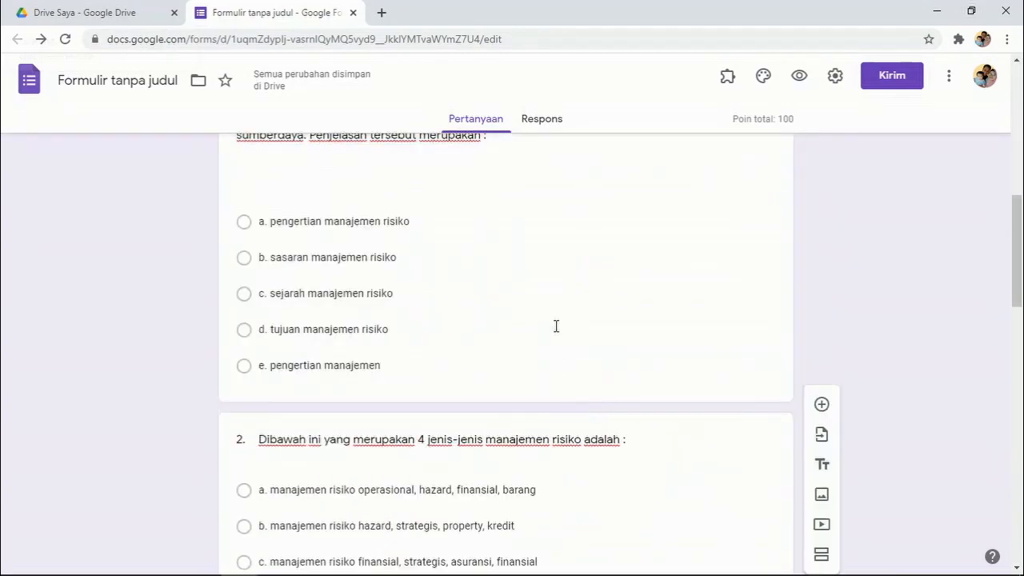
left_click(556, 326)
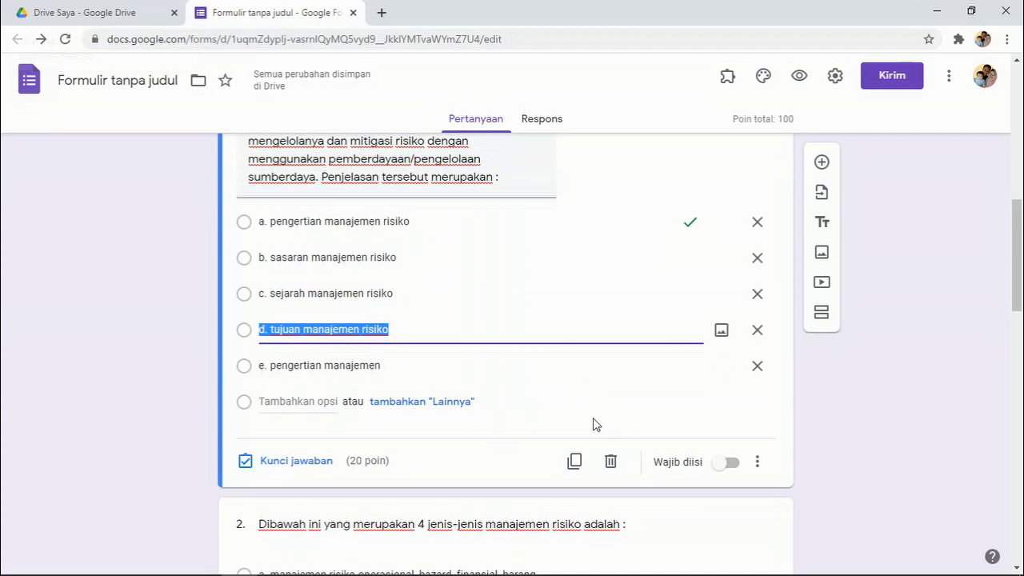
left_click(730, 463)
Make questions 2 and 3 required.
scroll(724, 416, "down", 2)
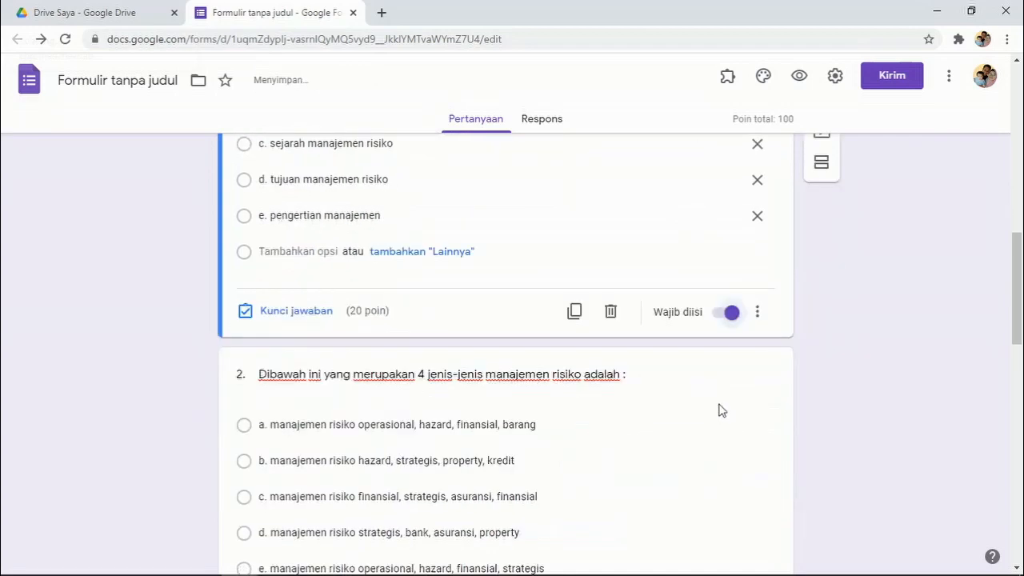
scroll(723, 412, "down", 2)
left_click(682, 411)
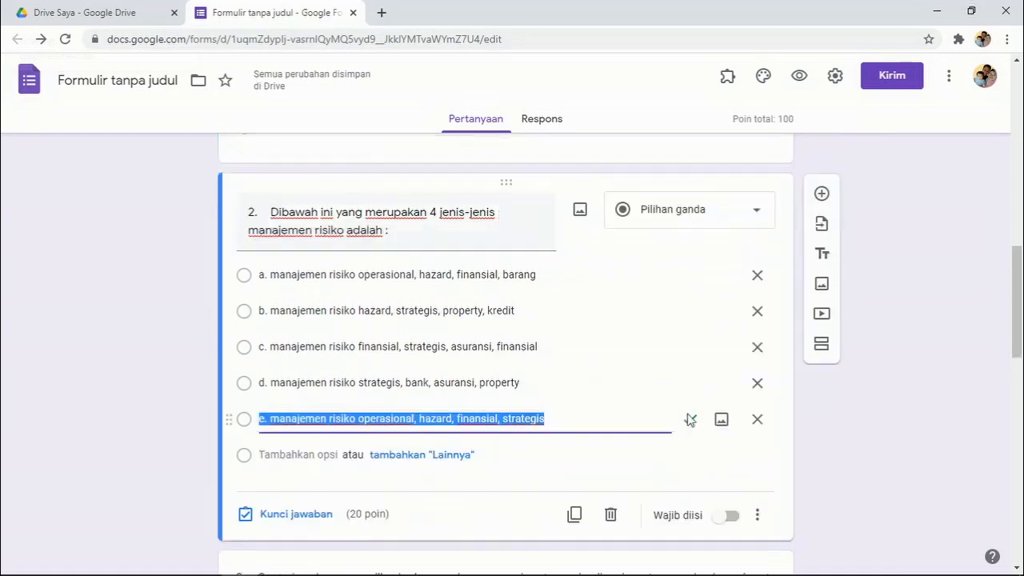
scroll(704, 440, "down", 5)
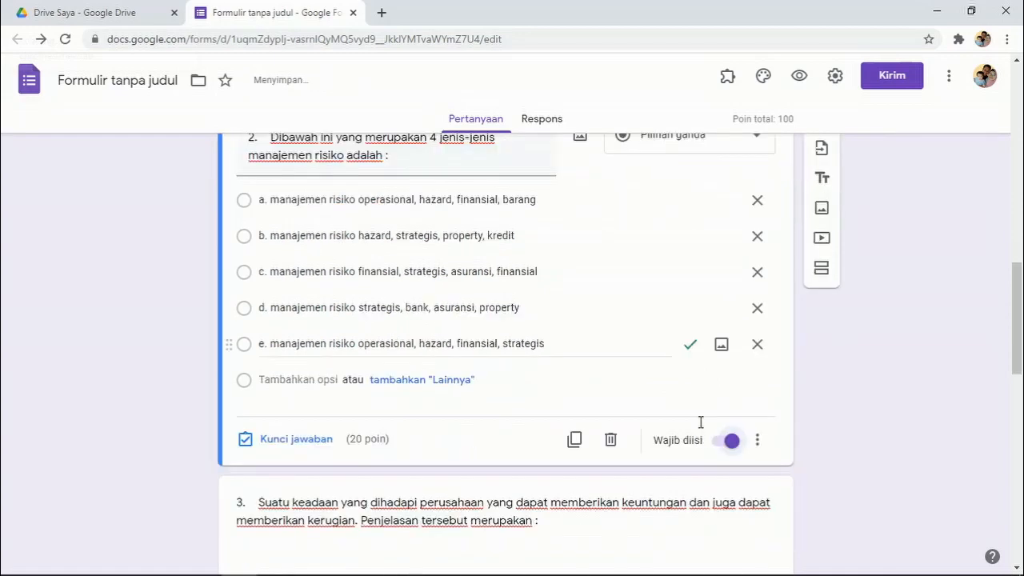
left_click(673, 428)
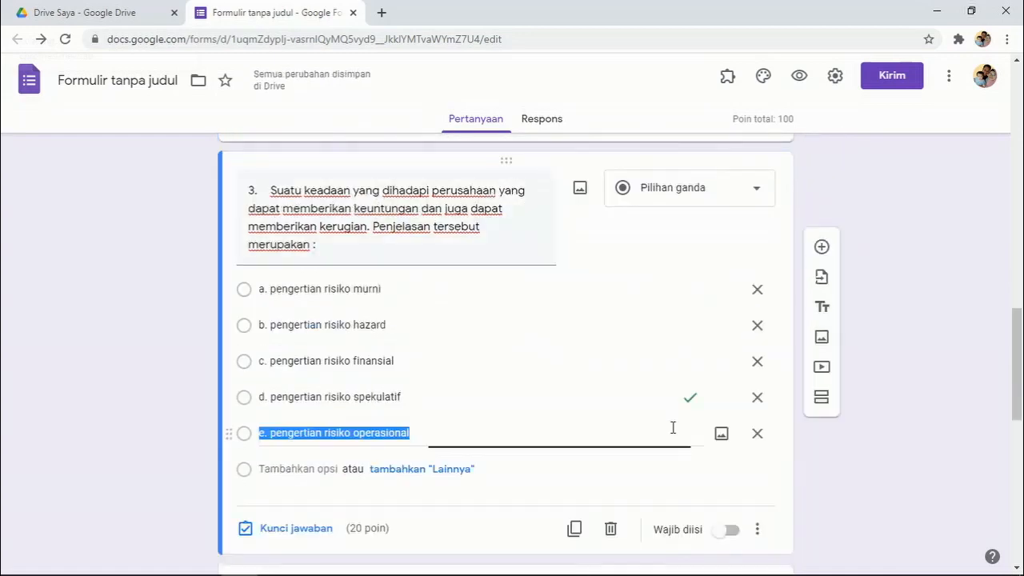
left_click(733, 534)
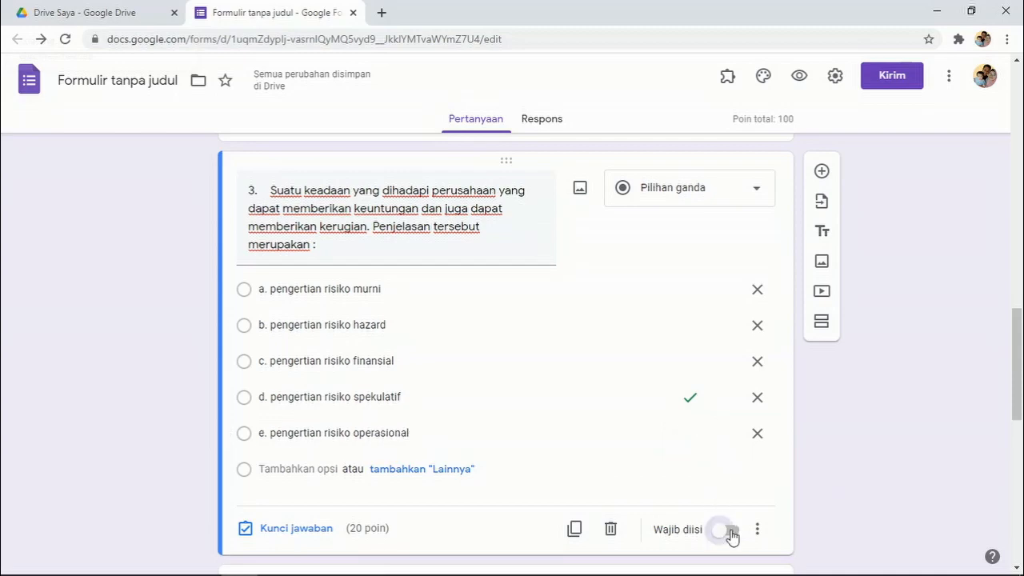
Make questions 4 and 5 required.
scroll(704, 464, "down", 2)
scroll(695, 413, "down", 2)
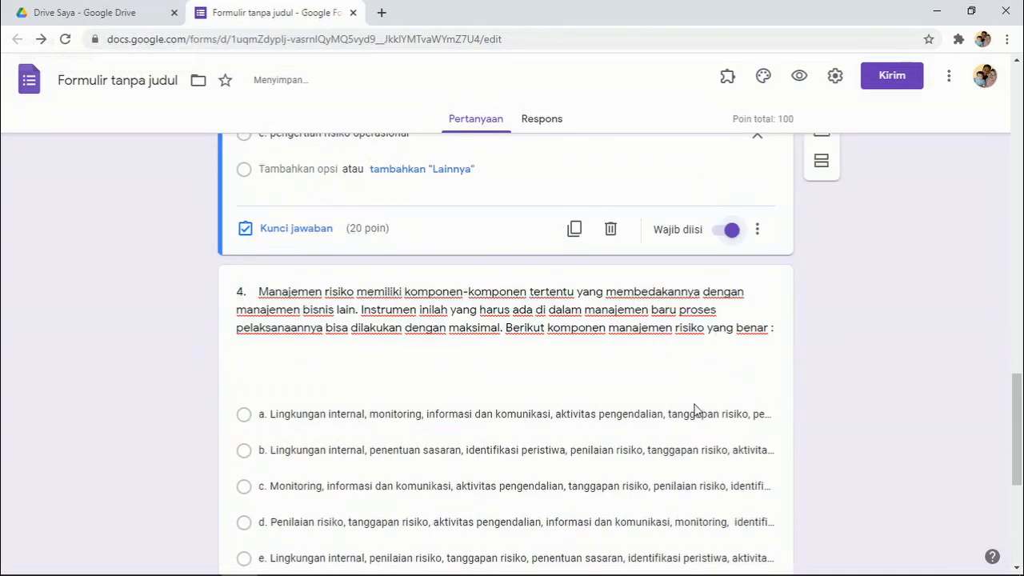
scroll(693, 408, "down", 2)
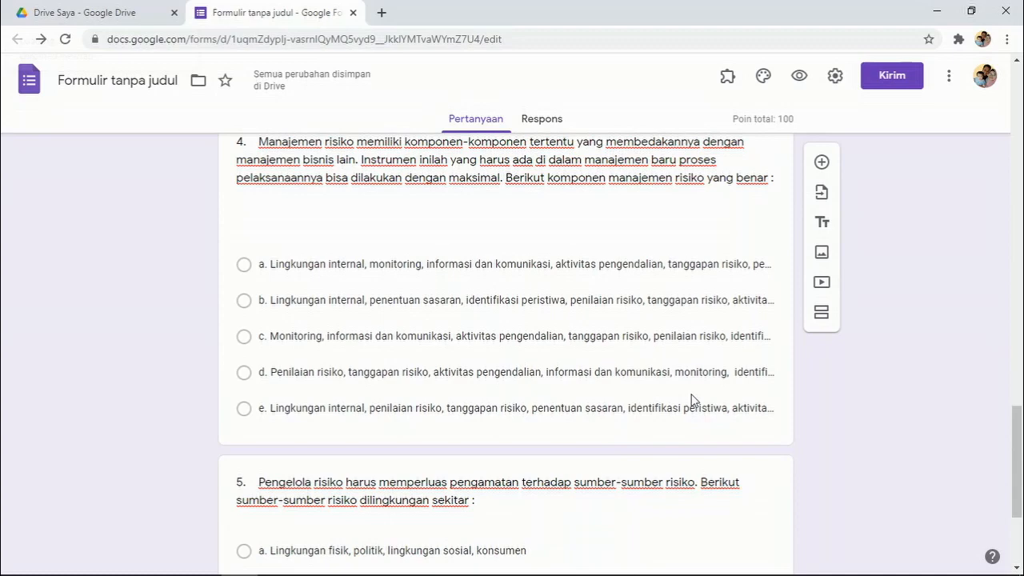
left_click(693, 400)
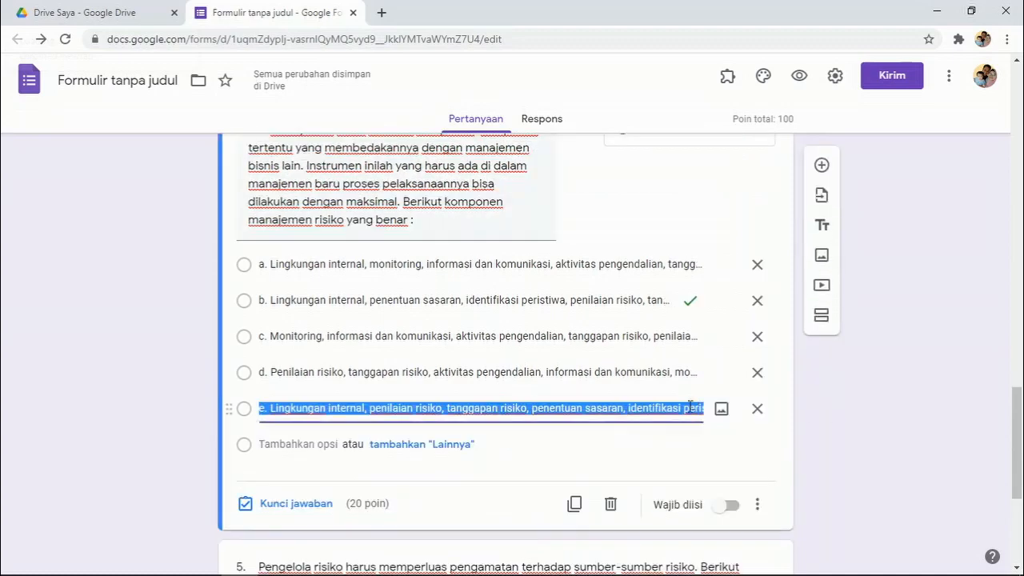
left_click(733, 505)
scroll(687, 378, "down", 4)
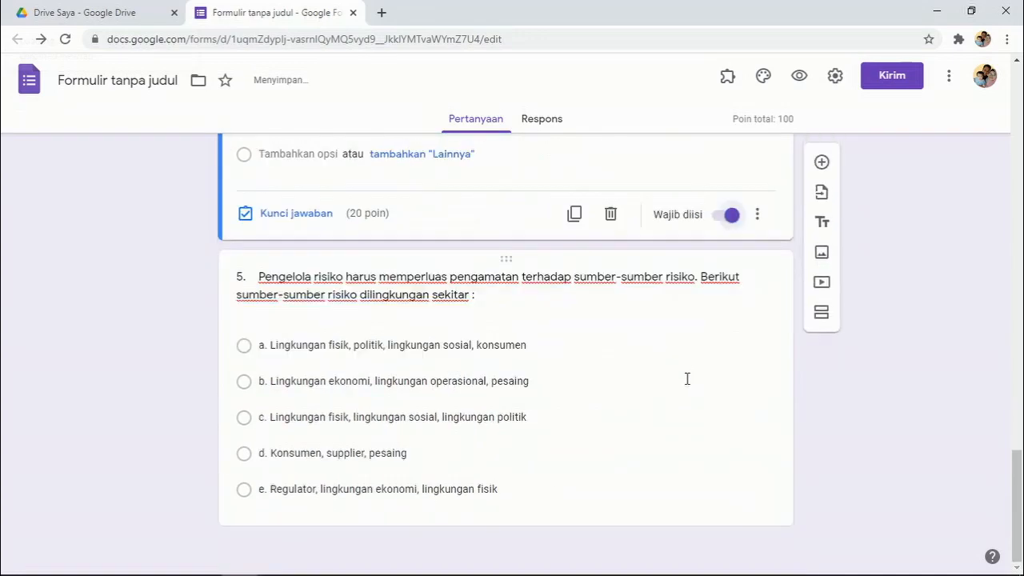
left_click(656, 477)
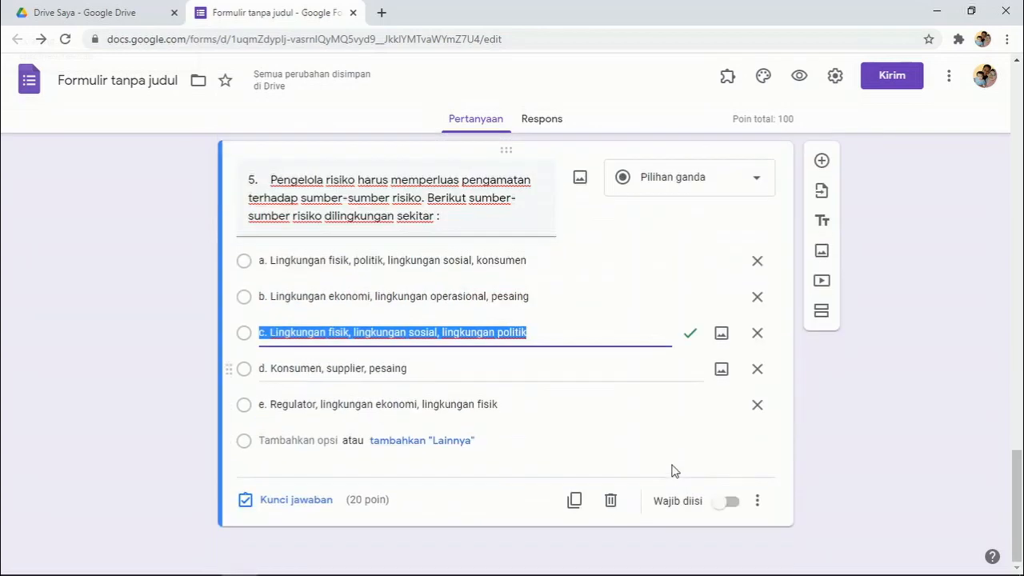
left_click(730, 503)
Open the form's preview and look over its title, the identity fields and the first questions.
scroll(618, 458, "up", 20)
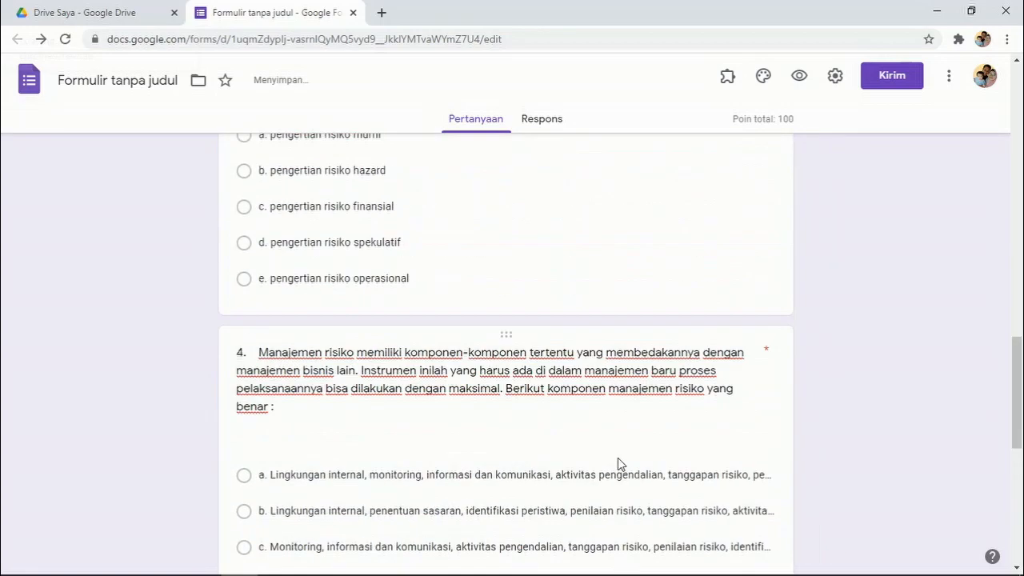
scroll(607, 432, "up", 4)
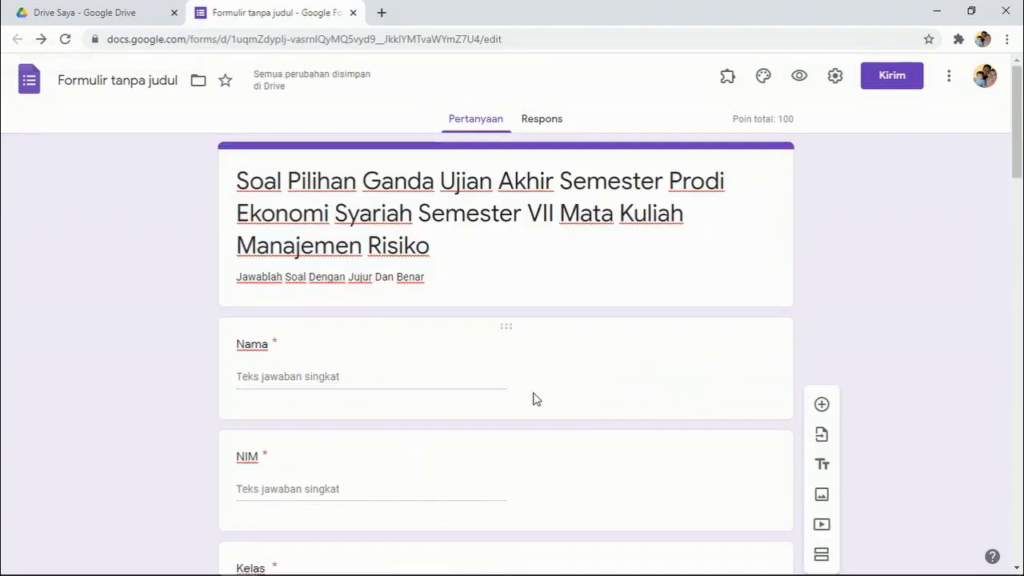
left_click(797, 80)
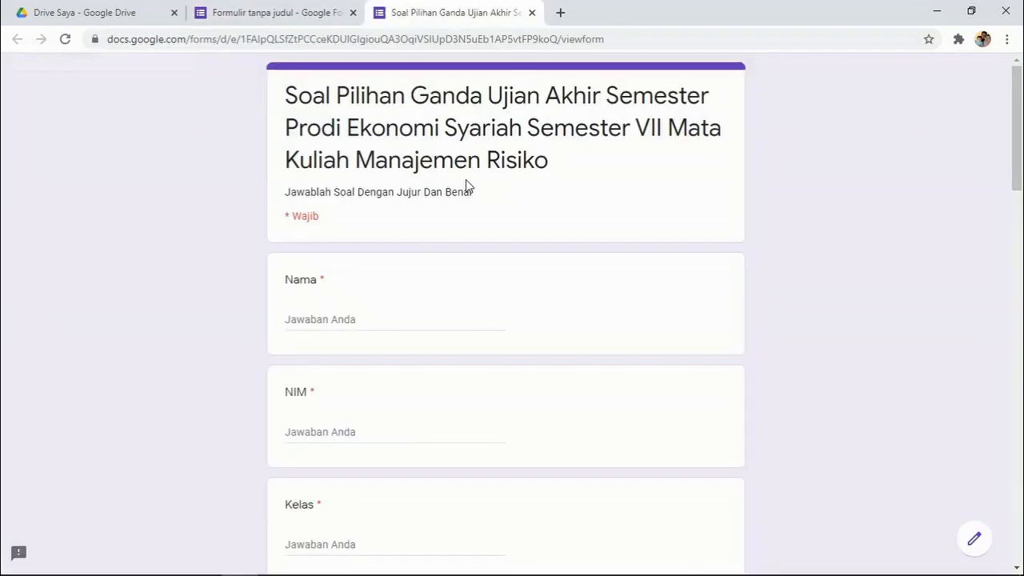
scroll(480, 256, "down", 9)
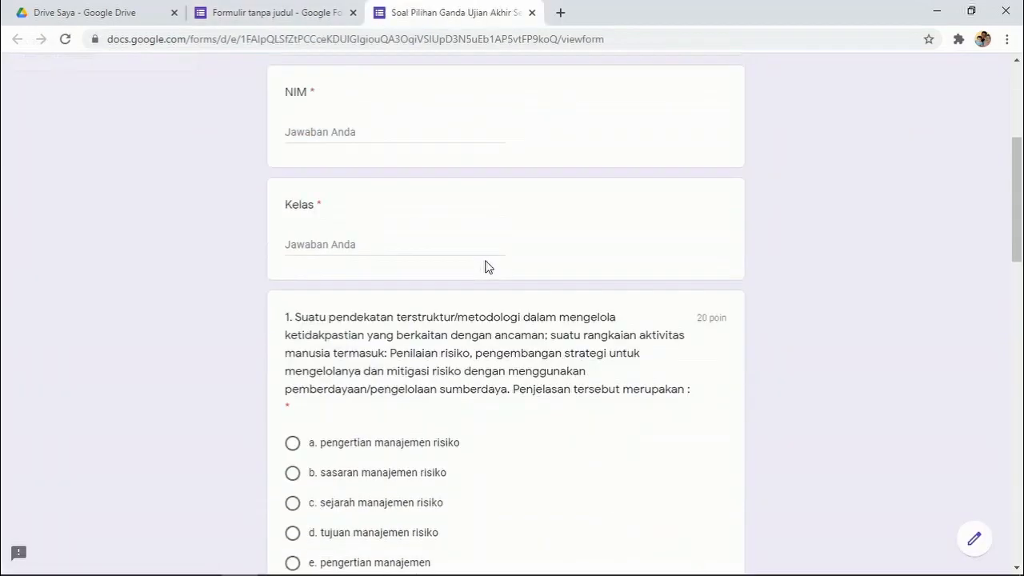
scroll(484, 260, "up", 7)
scroll(480, 249, "down", 13)
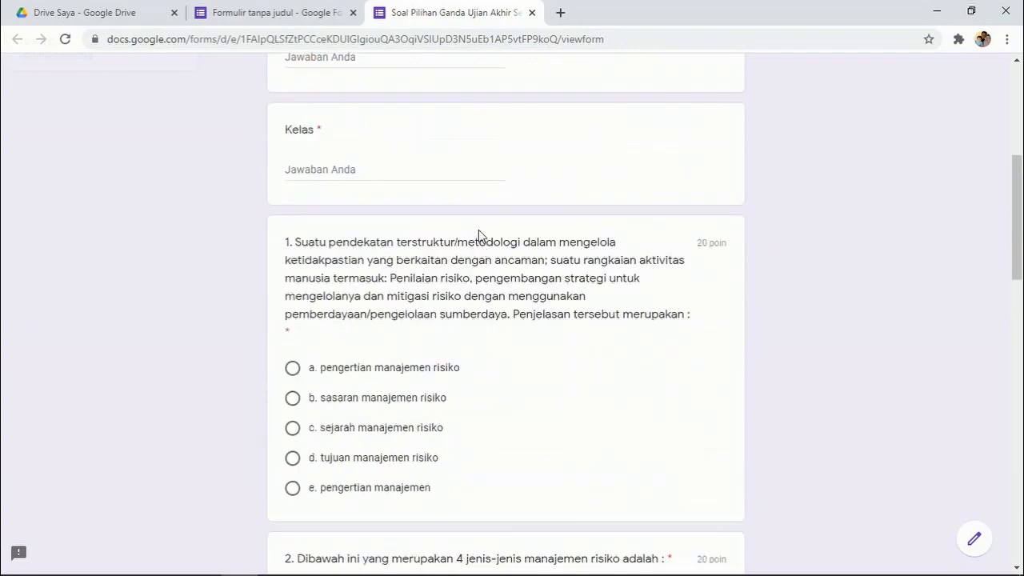
scroll(479, 234, "up", 13)
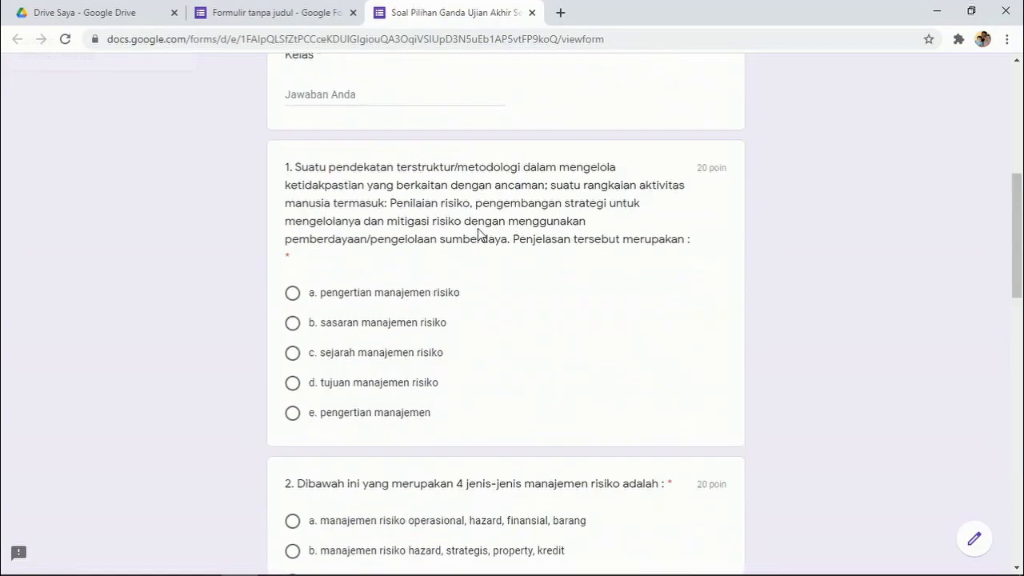
scroll(489, 177, "down", 3)
scroll(428, 193, "up", 5)
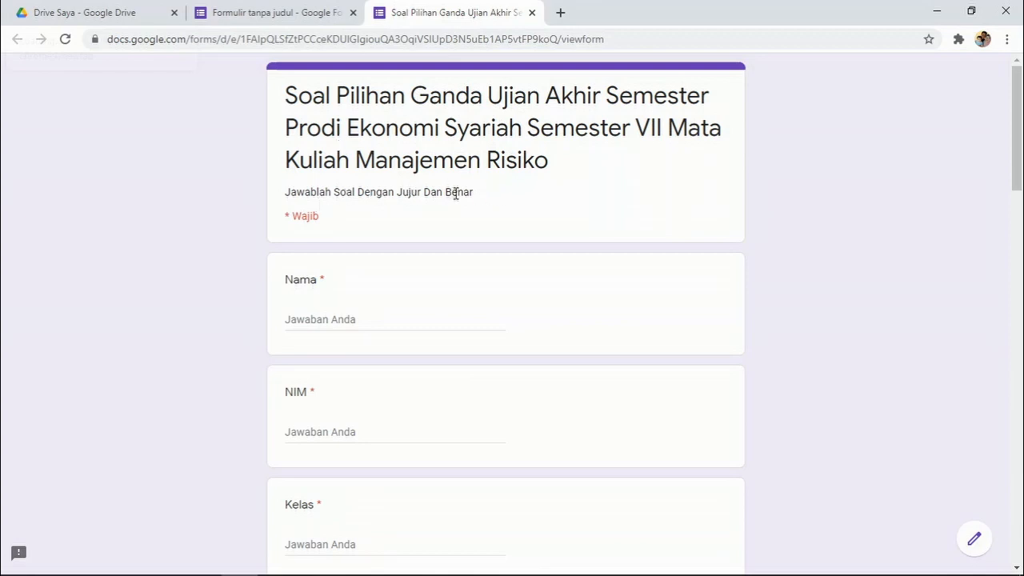
Review the required marks, point values and options of all five questions in the preview, and close it to return to the editor.
scroll(340, 320, "down", 3)
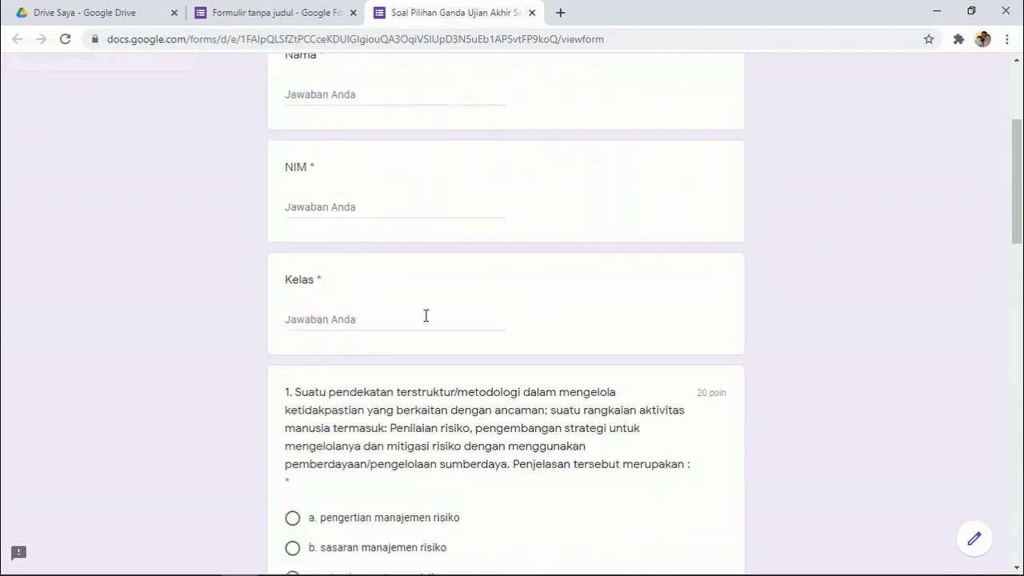
scroll(426, 315, "down", 2)
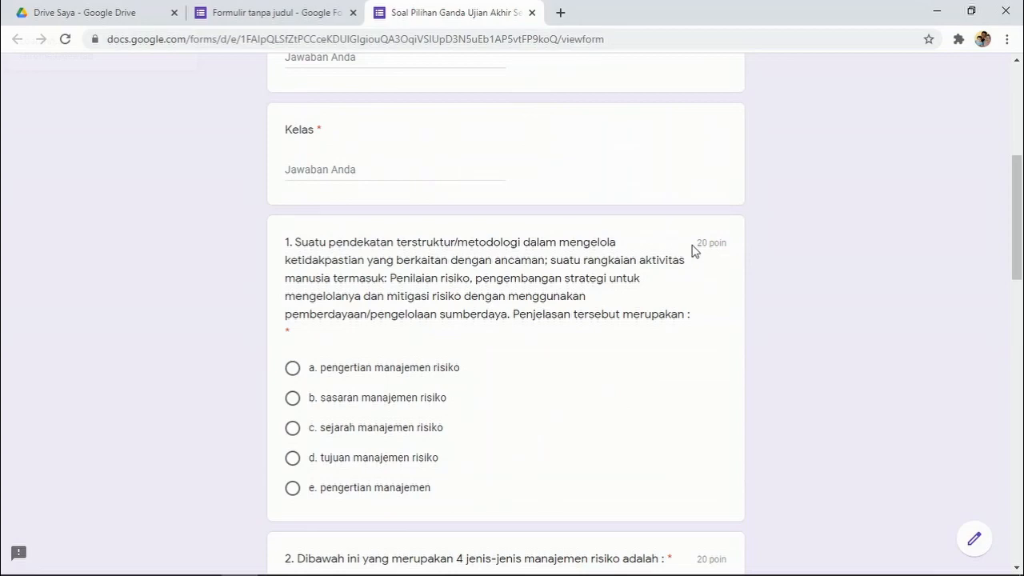
scroll(672, 247, "down", 2)
scroll(613, 267, "down", 2)
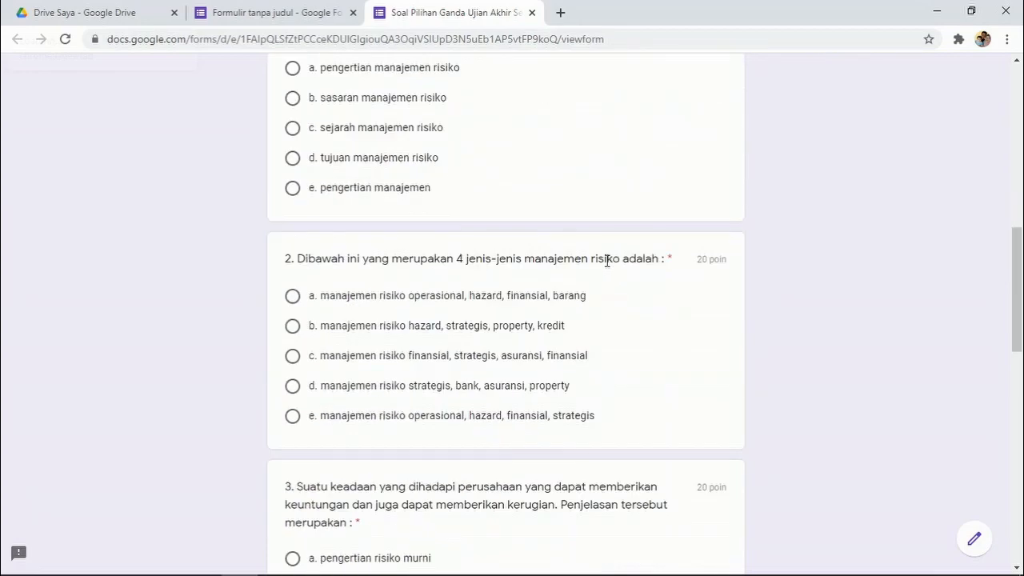
scroll(641, 265, "down", 3)
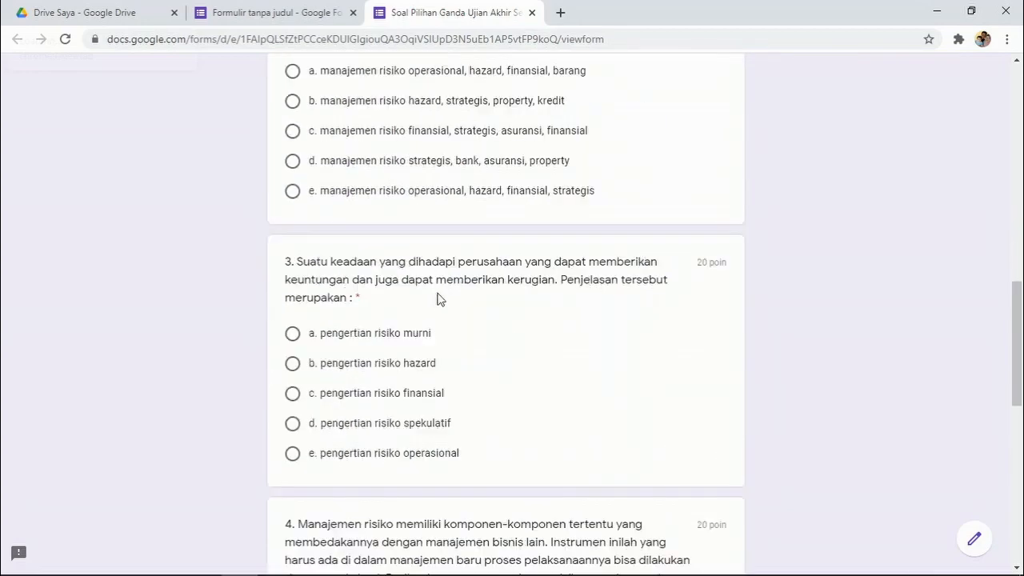
scroll(440, 298, "down", 2)
scroll(552, 380, "down", 3)
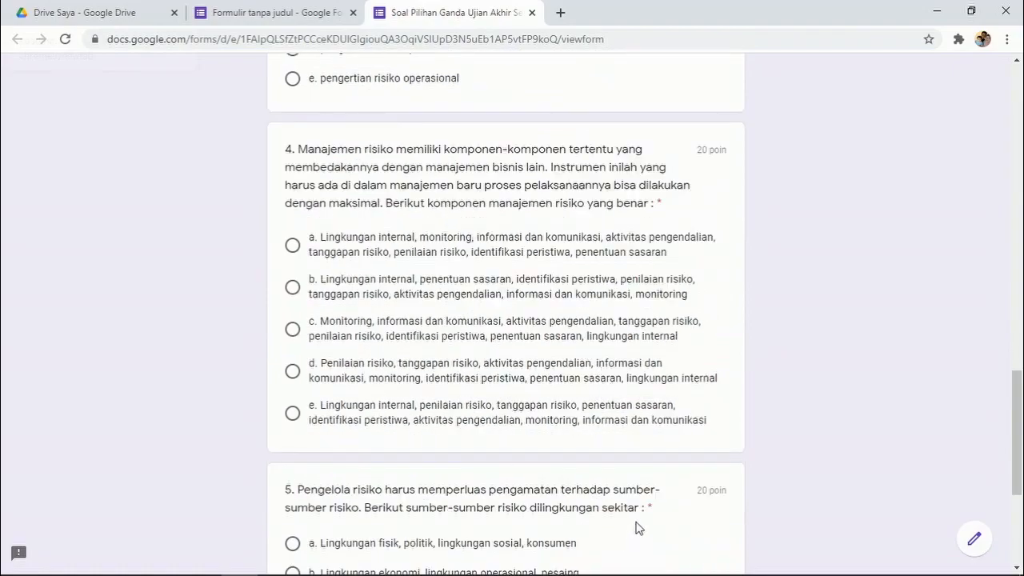
scroll(619, 405, "down", 4)
scroll(617, 407, "up", 4)
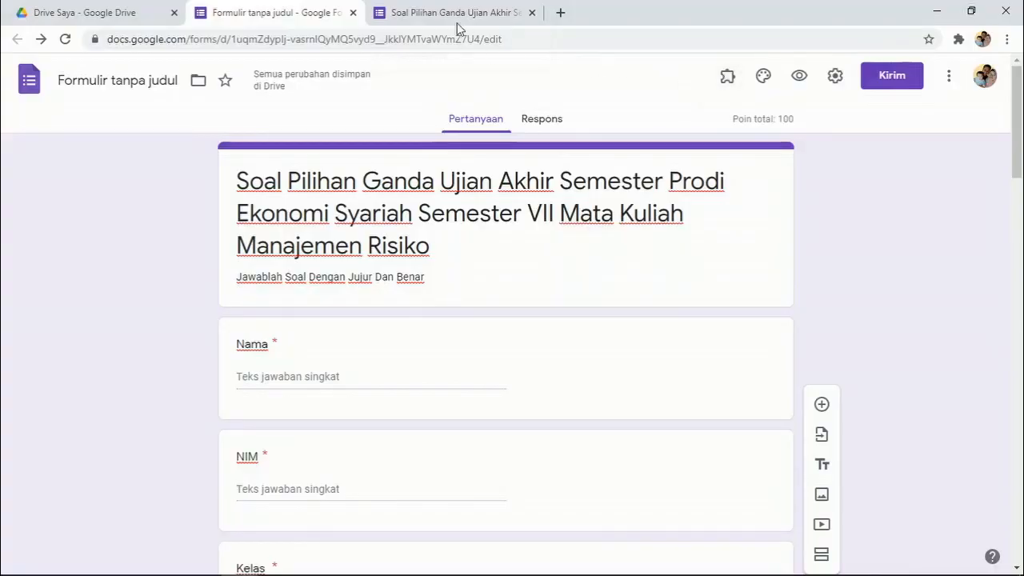
left_click(458, 8)
left_click(331, 10)
left_click(532, 12)
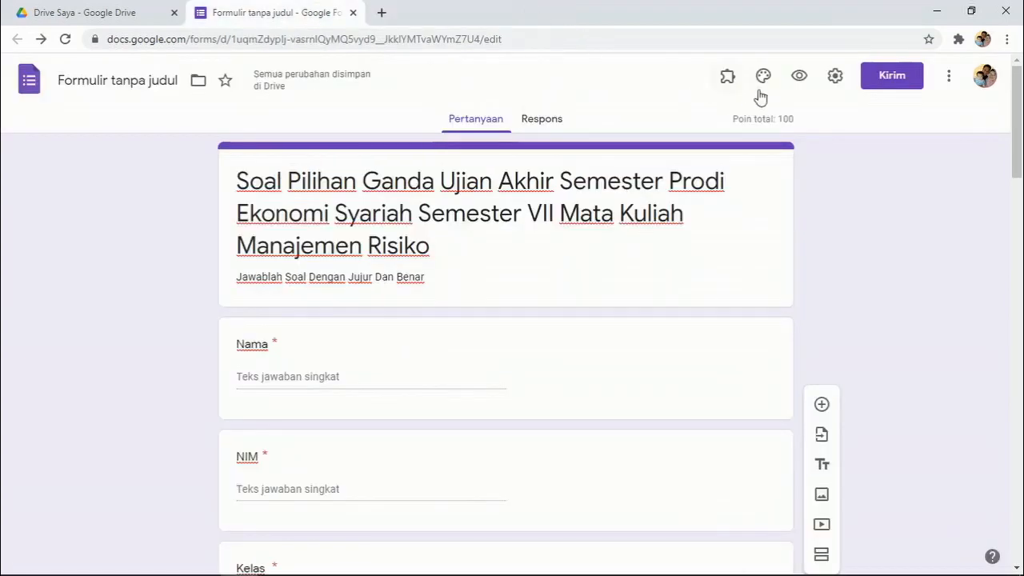
Turn off the presentation setting "Tampilkan link untuk menyerahkan tanggapan lain" and save the form settings.
left_click(835, 78)
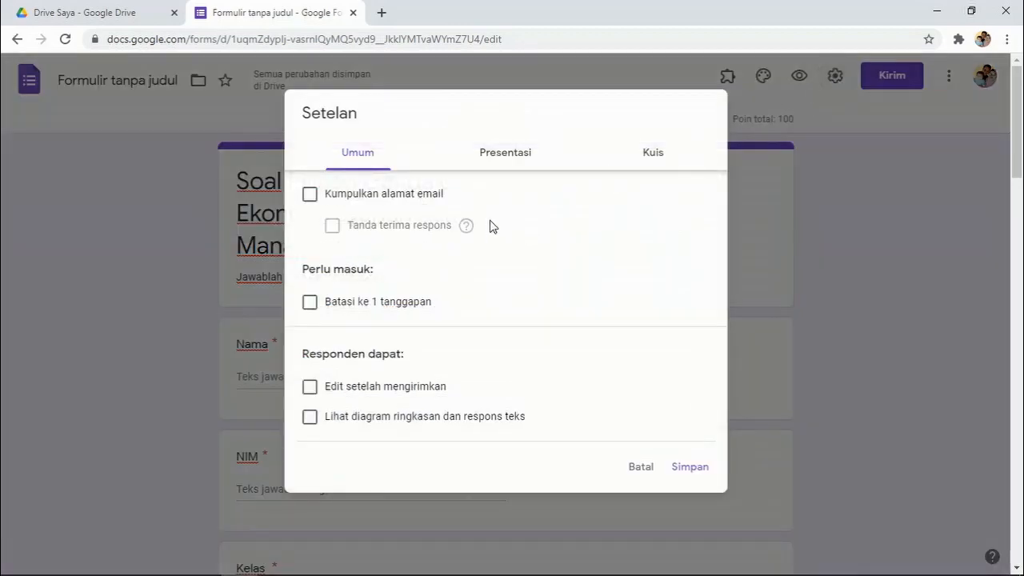
left_click(508, 156)
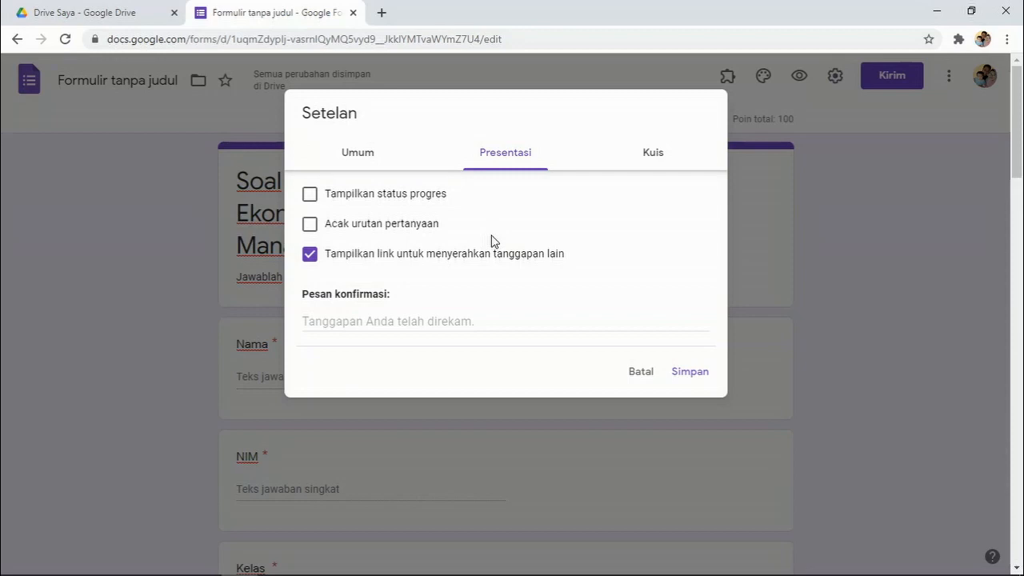
left_click(312, 256)
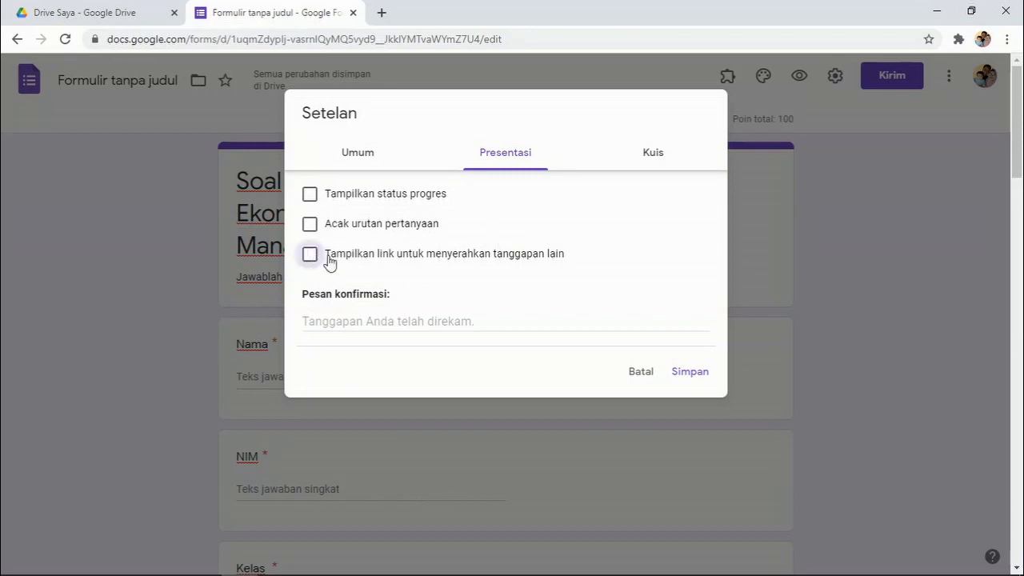
left_click(691, 373)
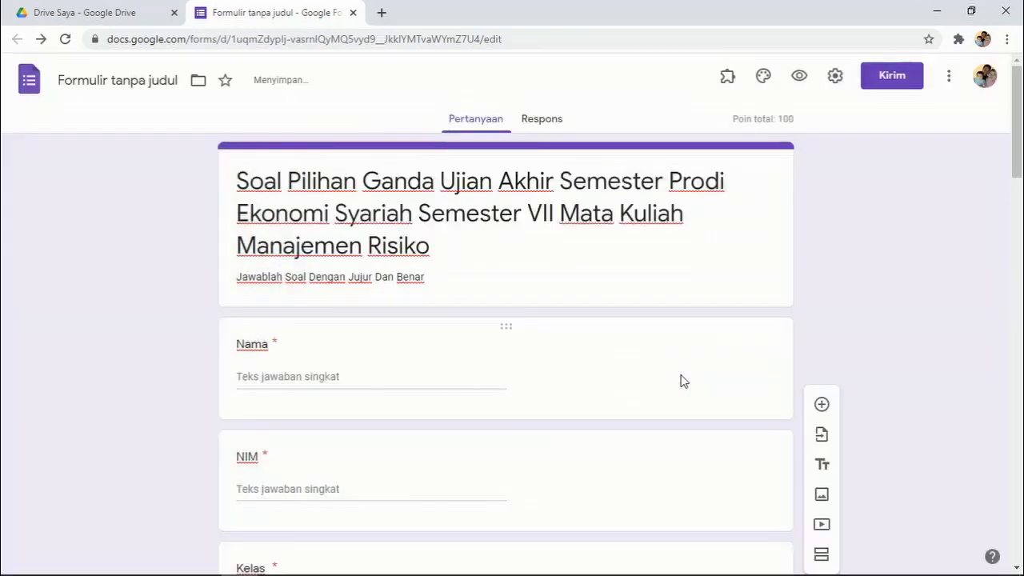
Review the quiz settings for grade release and what respondents can see, and save them.
left_click(834, 76)
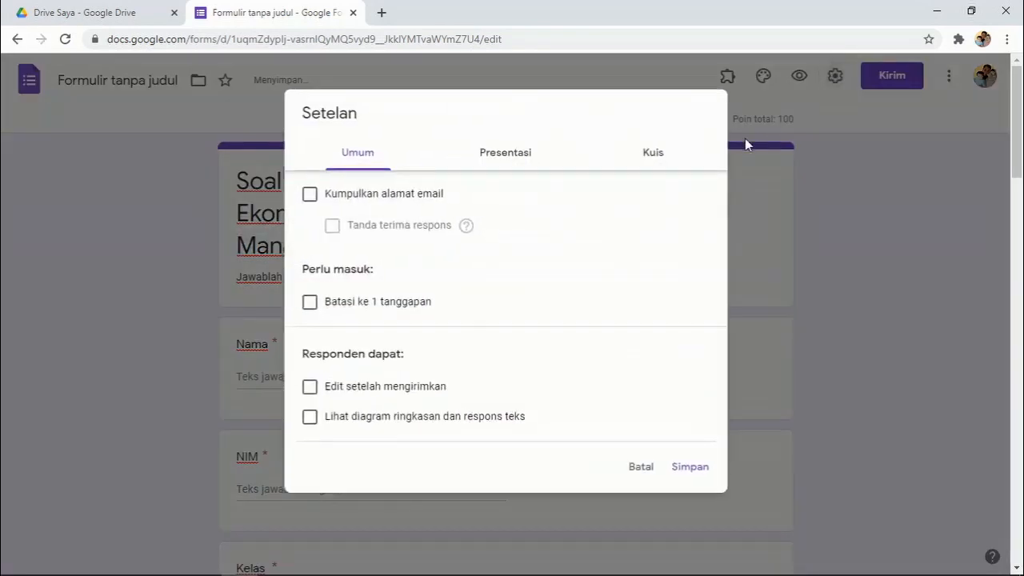
left_click(655, 156)
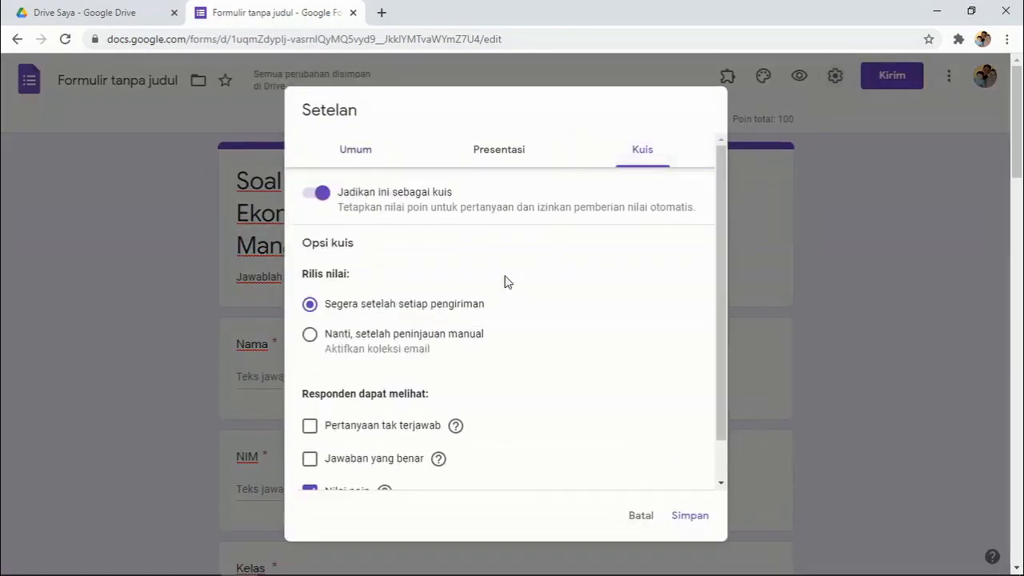
scroll(507, 284, "down", 1)
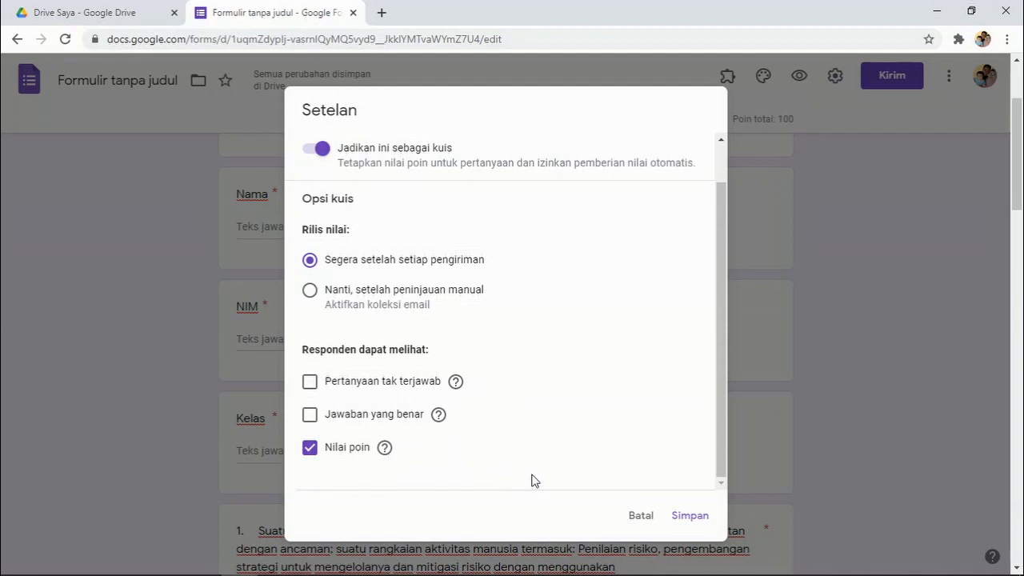
left_click(690, 517)
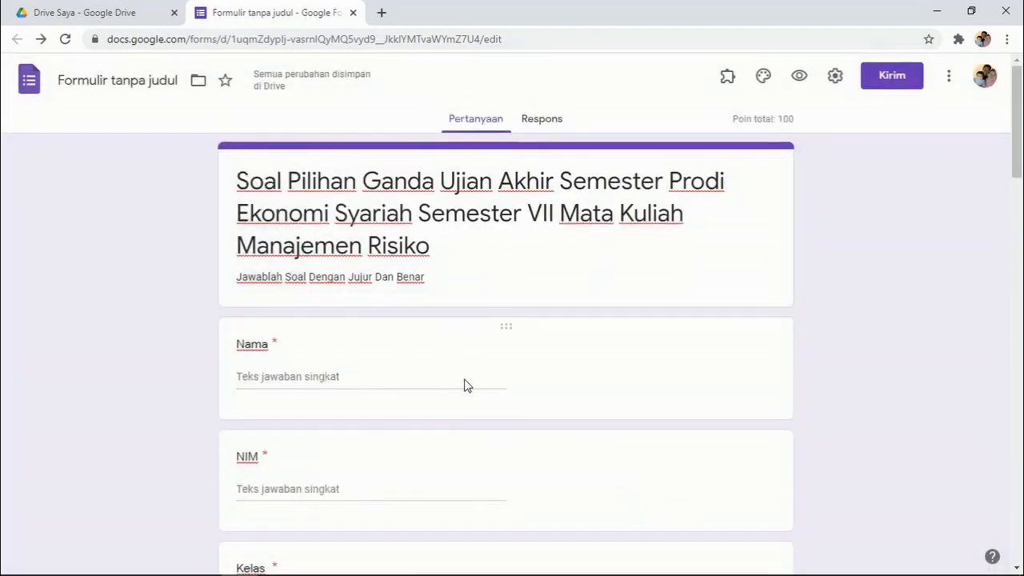
Open the form's preview and fill in the respondent's name, student number (NIM) and class A.
left_click(800, 76)
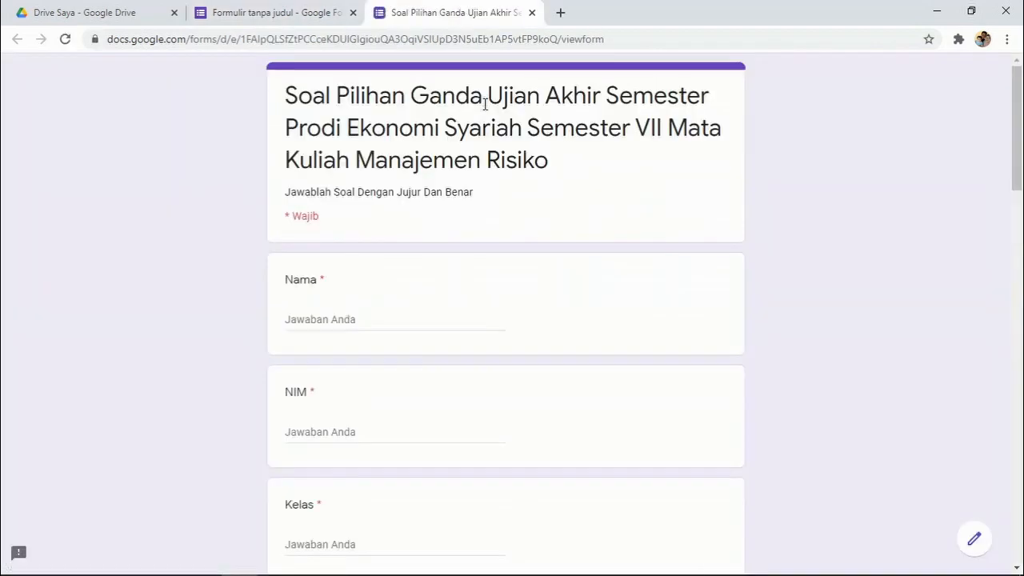
left_click(321, 316)
type("Muhajirin")
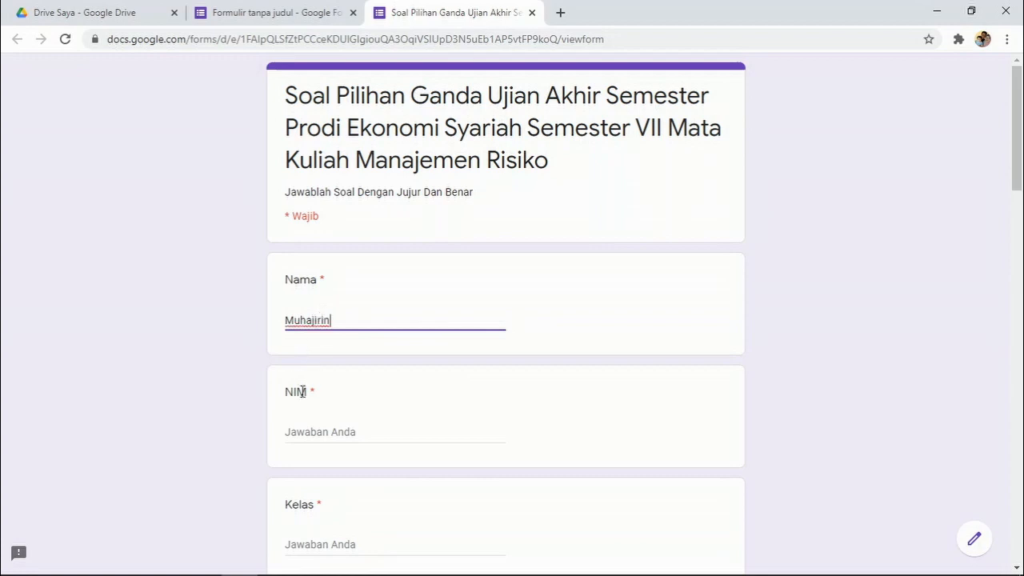
left_click(321, 431)
type("20")
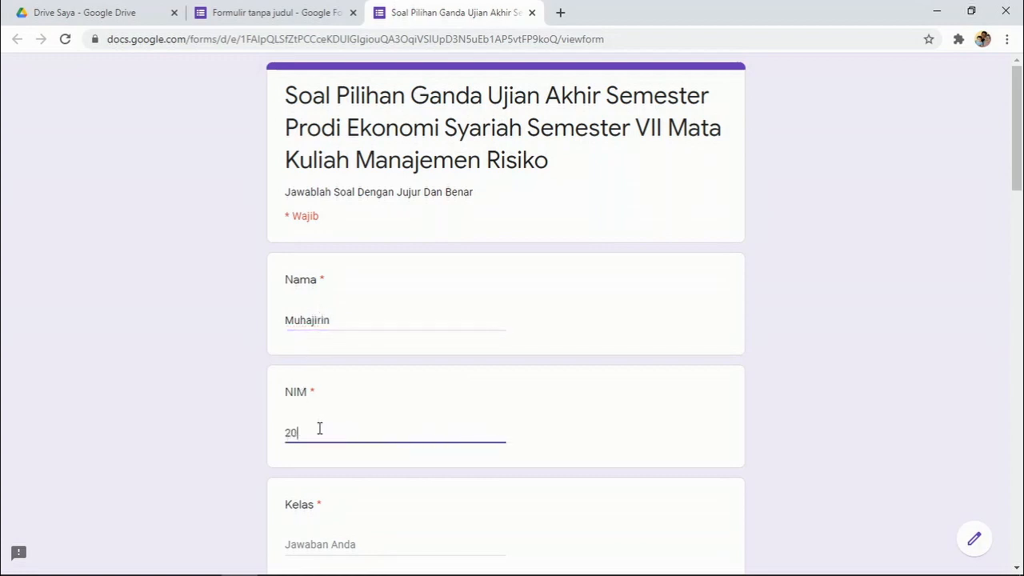
type("12")
scroll(344, 422, "down", 2)
left_click(338, 400)
type("A")
Answer question 1 with "a. pengertian manajemen risiko" and question 2 with "c. manajemen risiko finansial, strategis, asuransi, finansial".
scroll(331, 400, "down", 3)
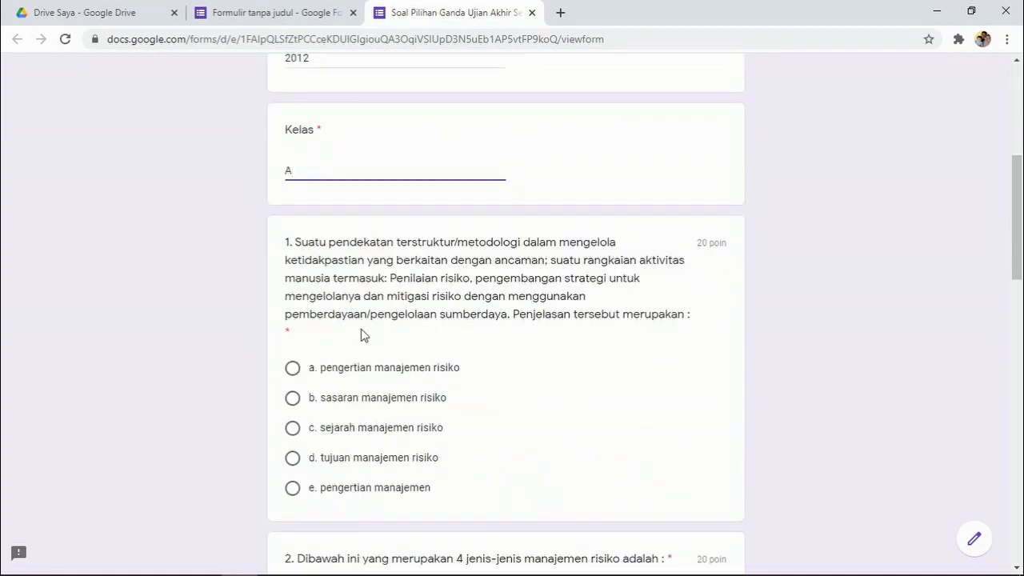
left_click(293, 369)
scroll(450, 357, "down", 3)
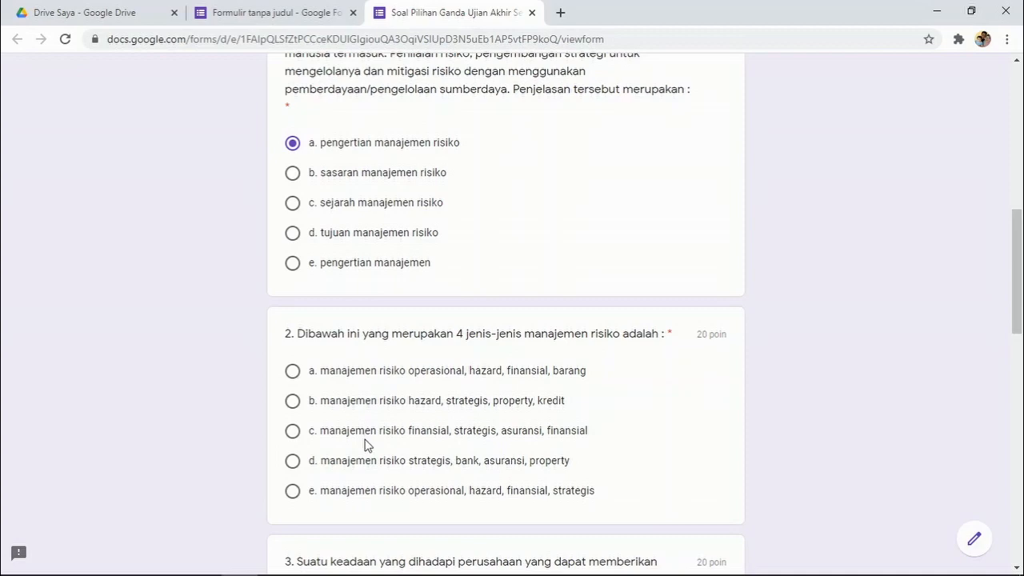
left_click(292, 431)
Answer question 3 with option d, question 4 with option b and question 5 with option c, and submit the response.
scroll(395, 423, "down", 2)
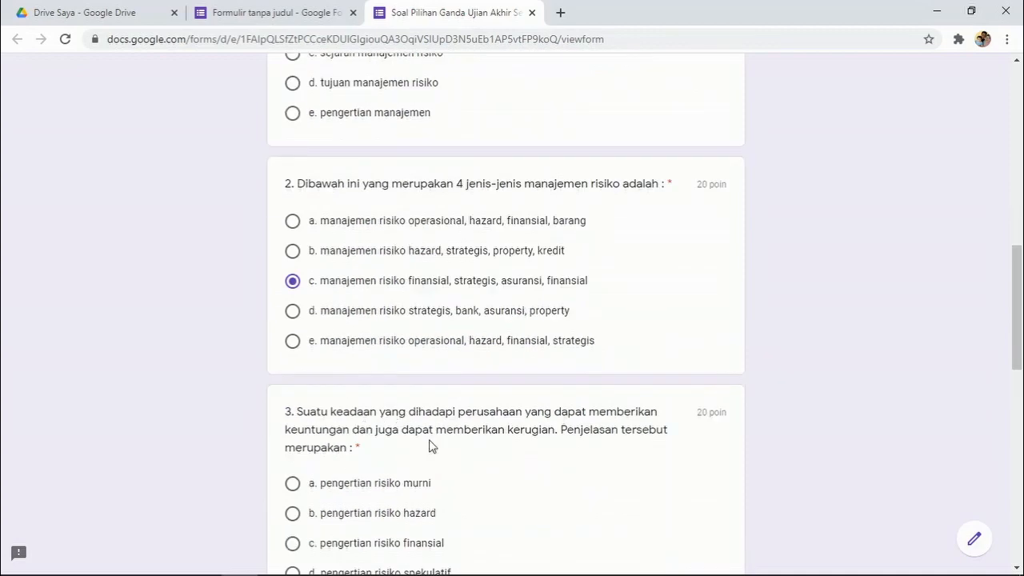
scroll(391, 446, "down", 3)
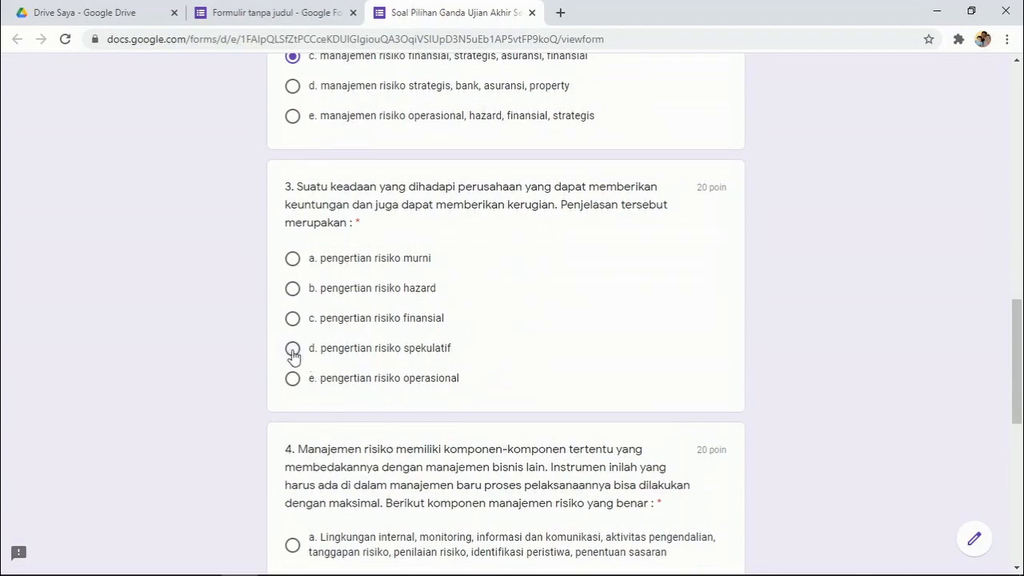
left_click(293, 350)
scroll(426, 358, "down", 4)
left_click(293, 287)
scroll(423, 352, "down", 3)
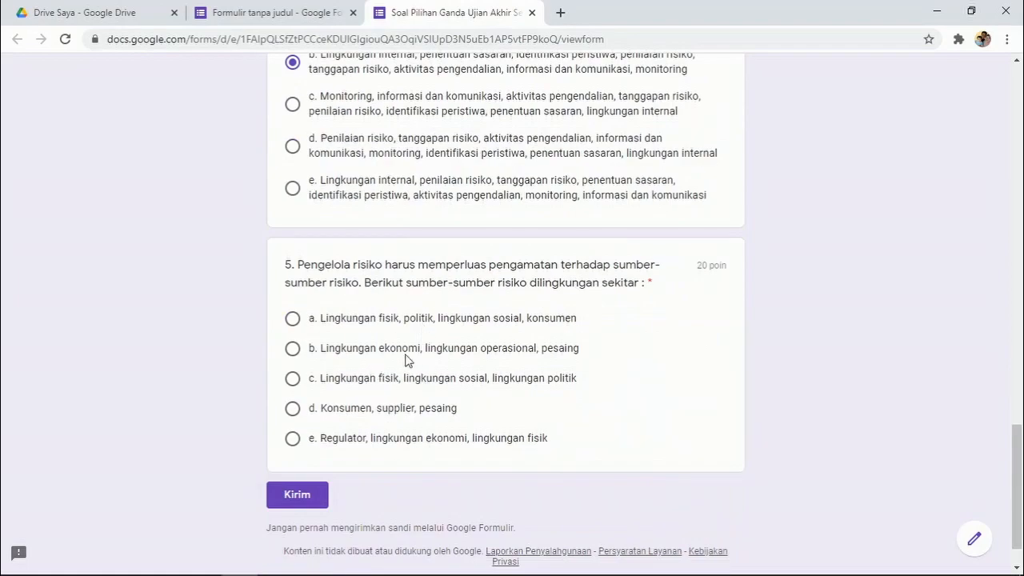
left_click(292, 378)
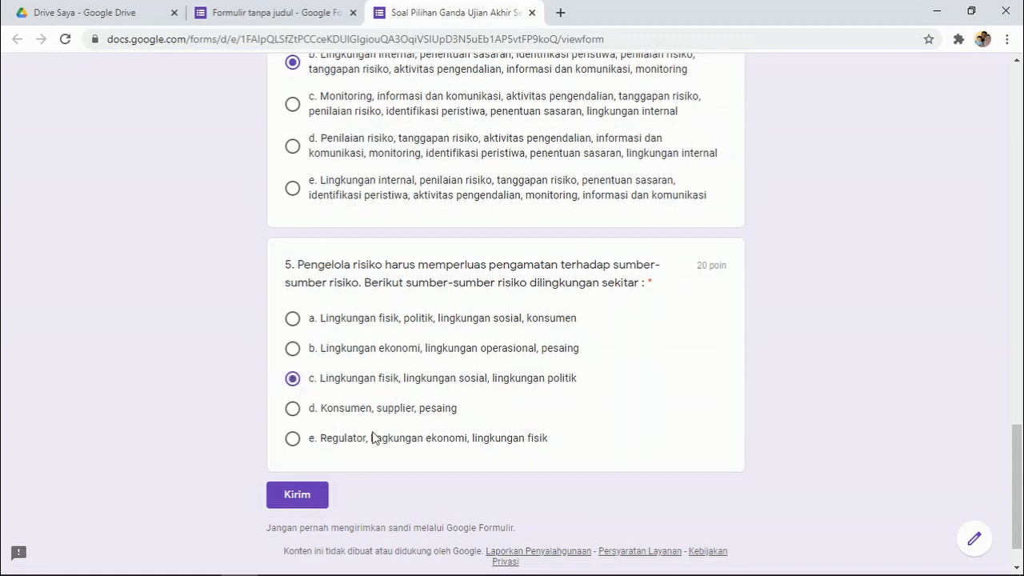
left_click(313, 495)
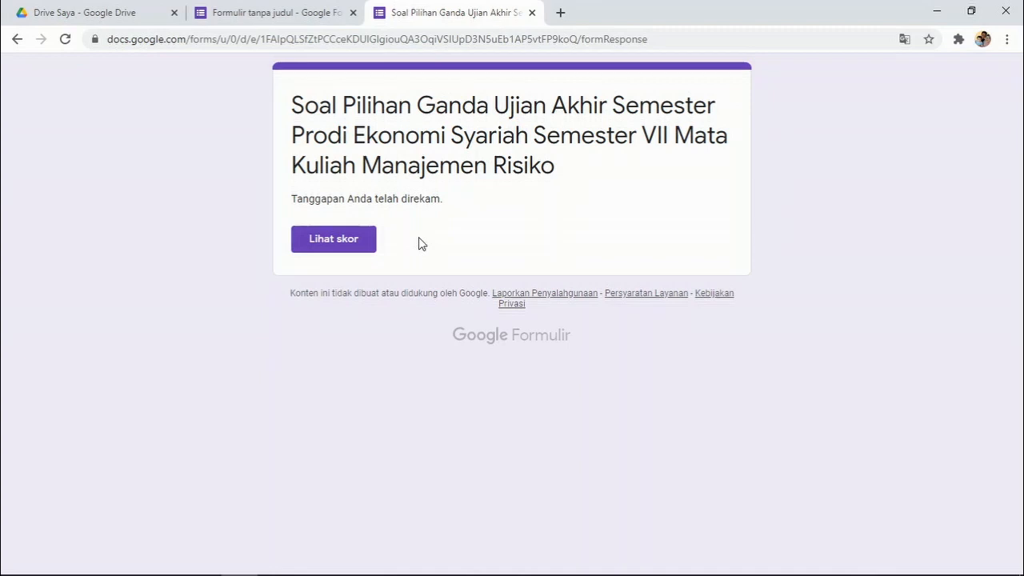
View the submitted response's total score and the points per question, and close the score and confirmation pages to return to the editor.
left_click(344, 245)
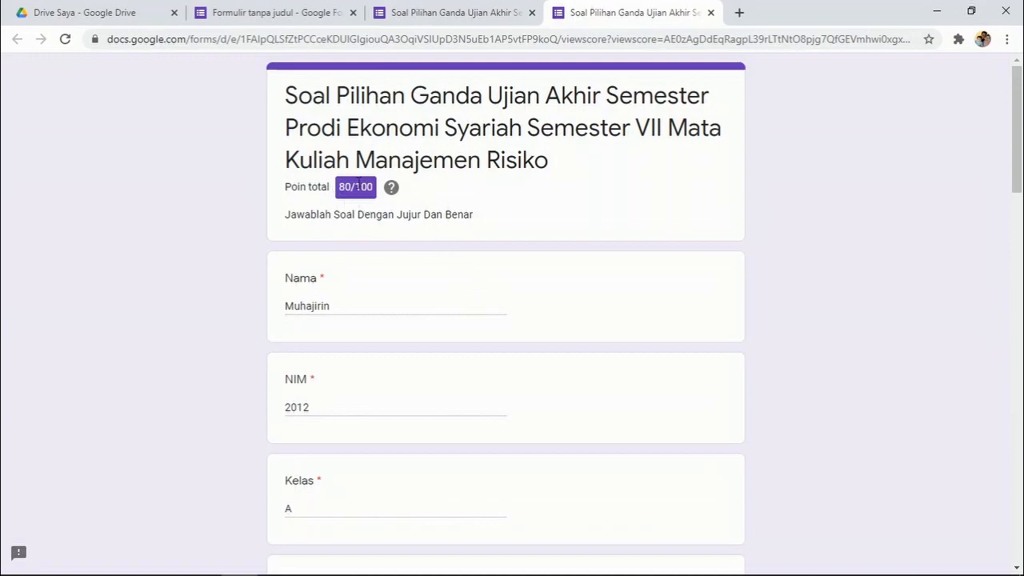
scroll(407, 192, "down", 3)
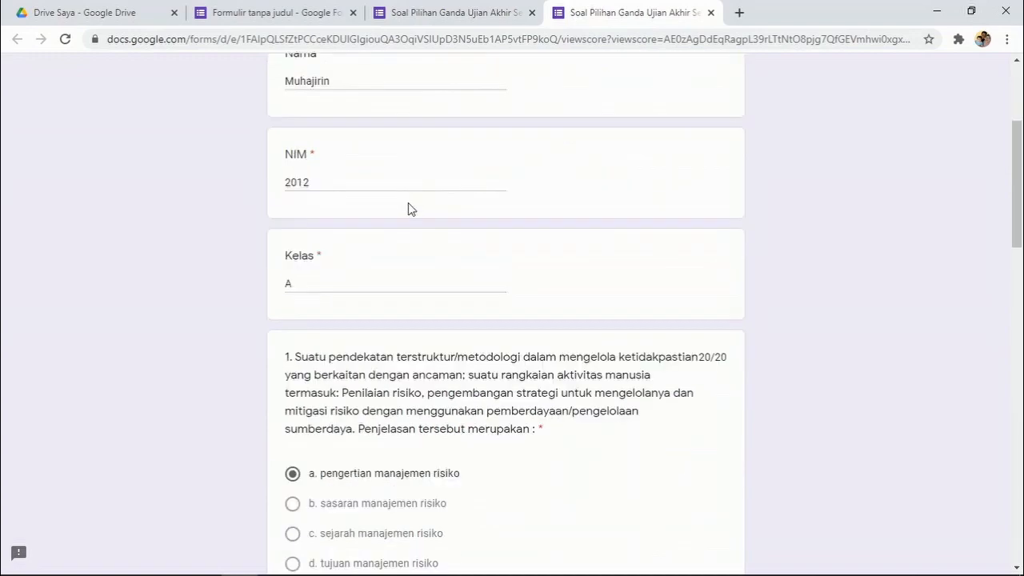
scroll(407, 206, "down", 18)
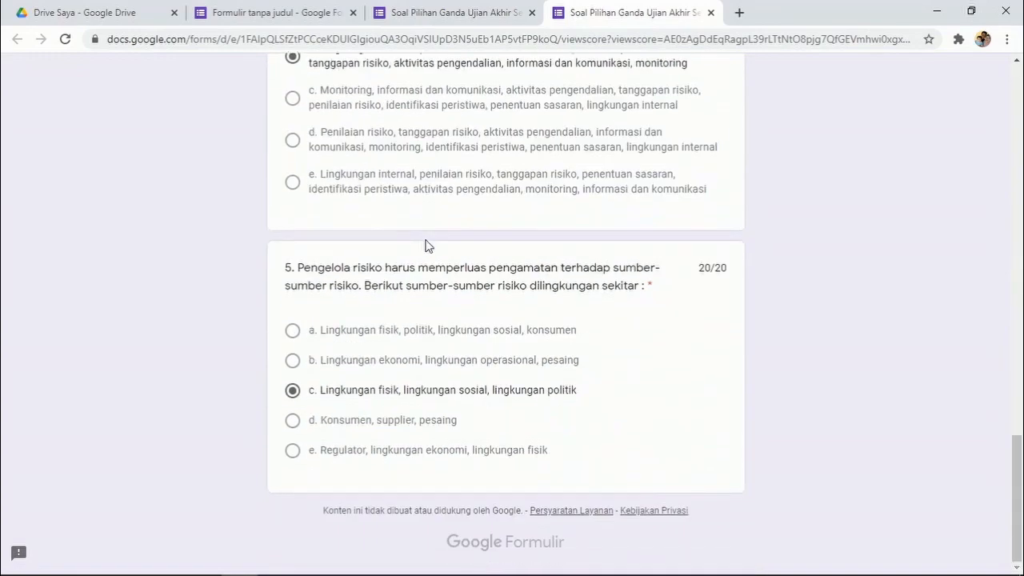
scroll(489, 360, "up", 20)
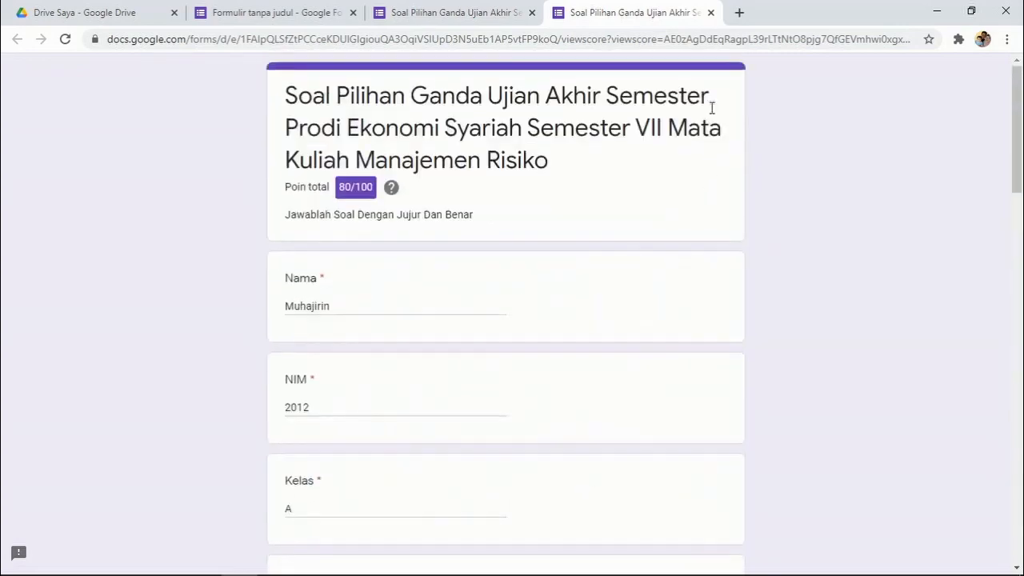
left_click(710, 12)
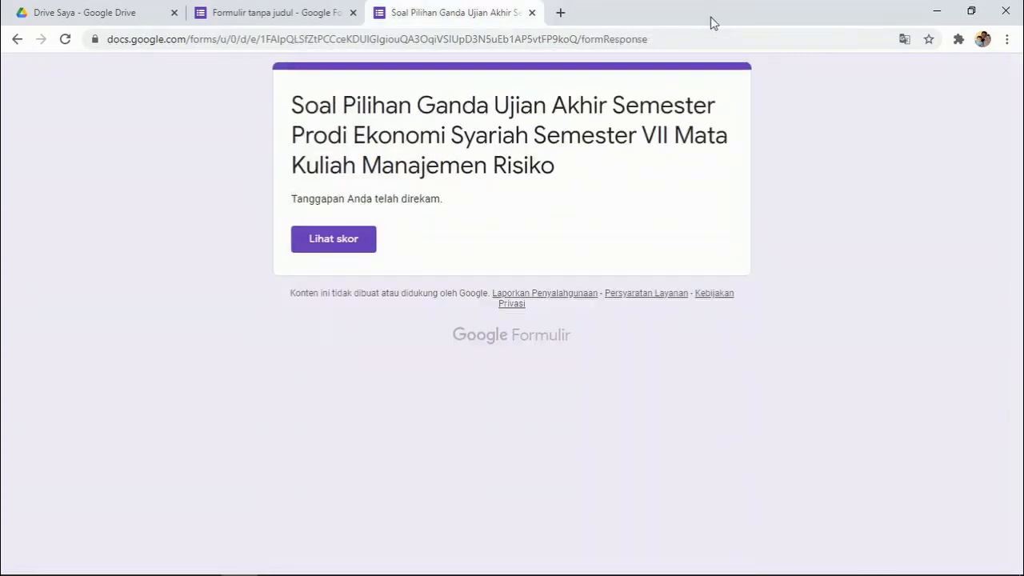
left_click(532, 13)
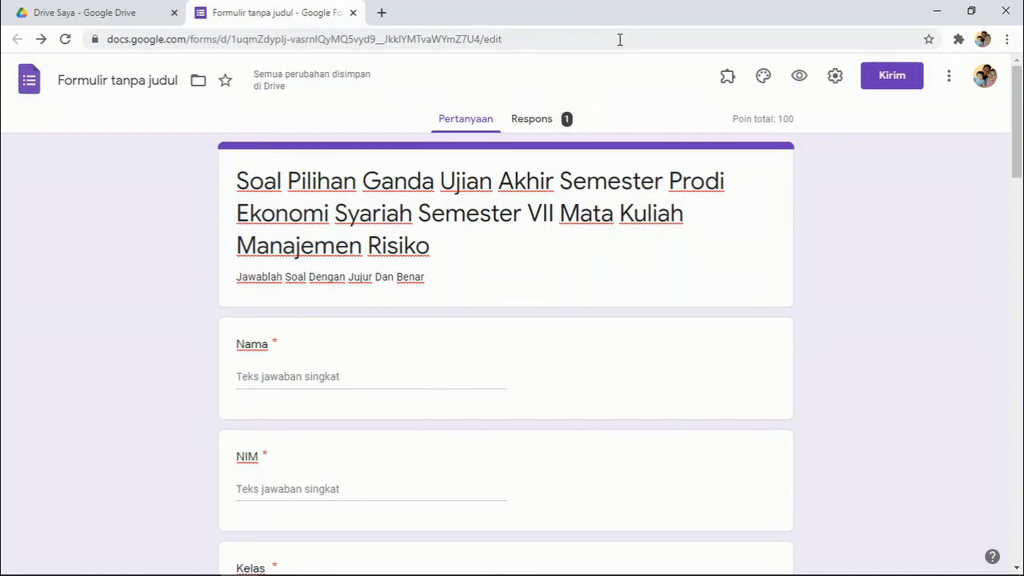
left_click(727, 81)
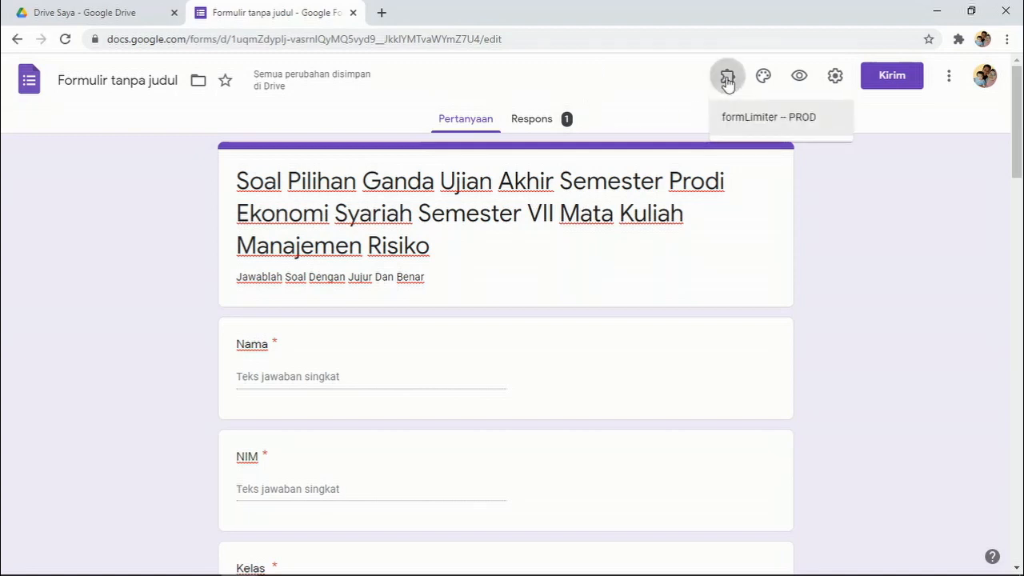
left_click(763, 118)
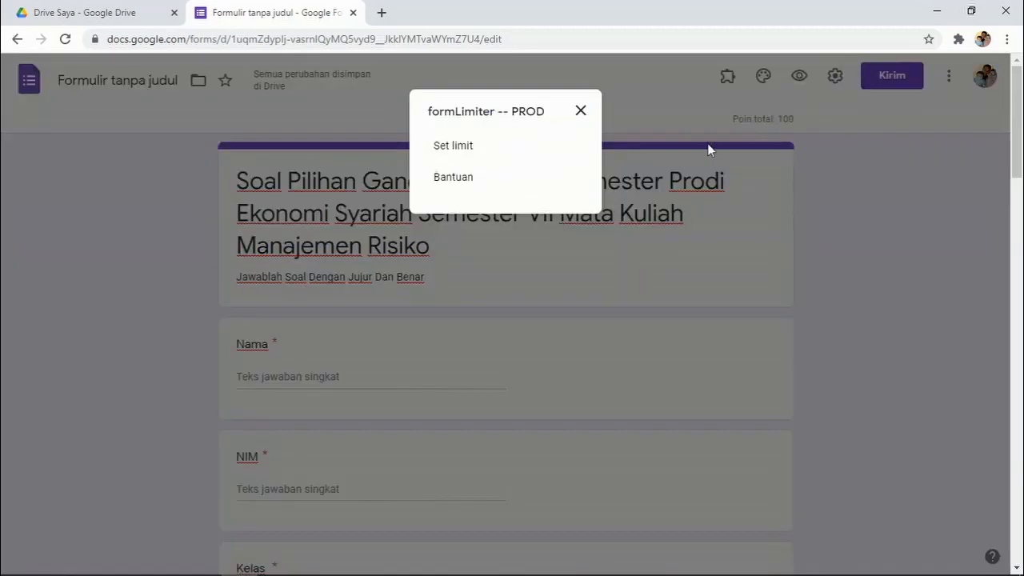
left_click(581, 110)
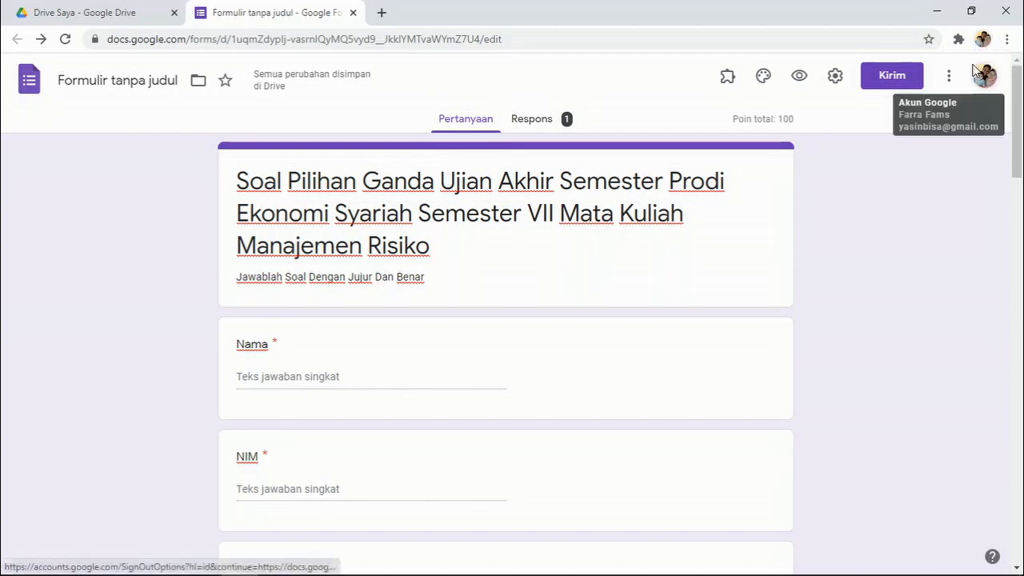
Open the formLimiter add-on's limit settings and set the limit type to "date and time".
left_click(730, 87)
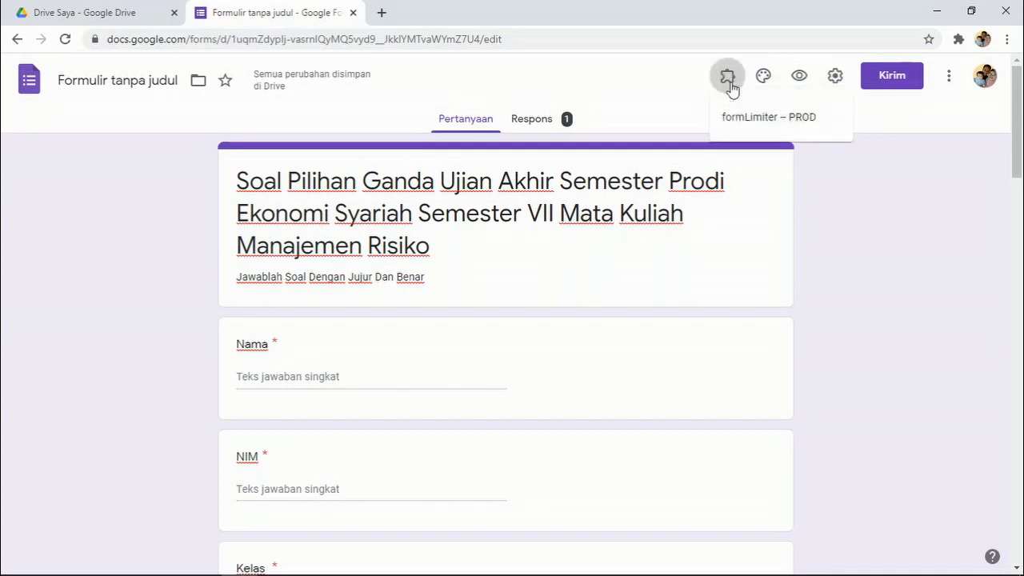
left_click(756, 120)
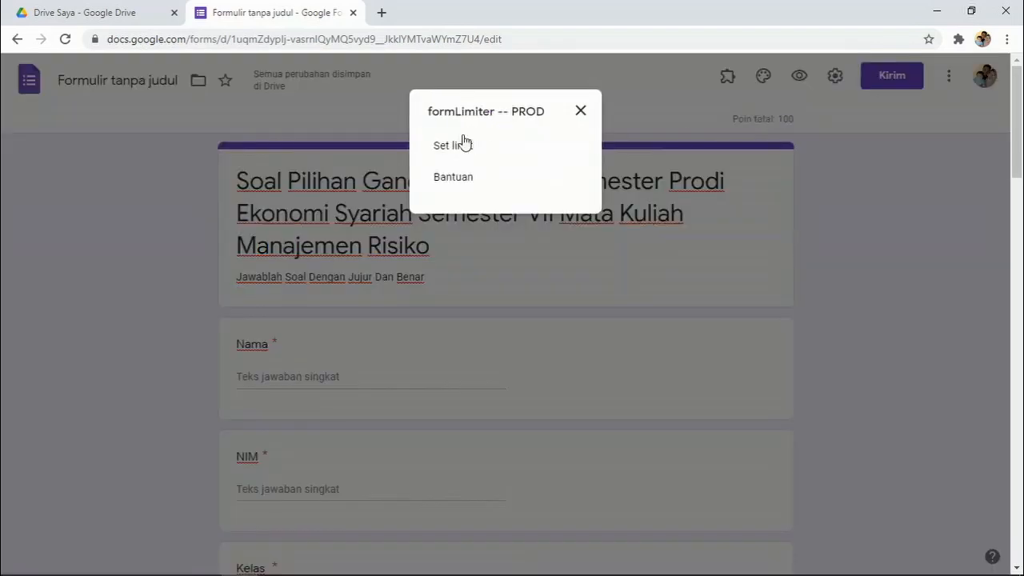
left_click(455, 149)
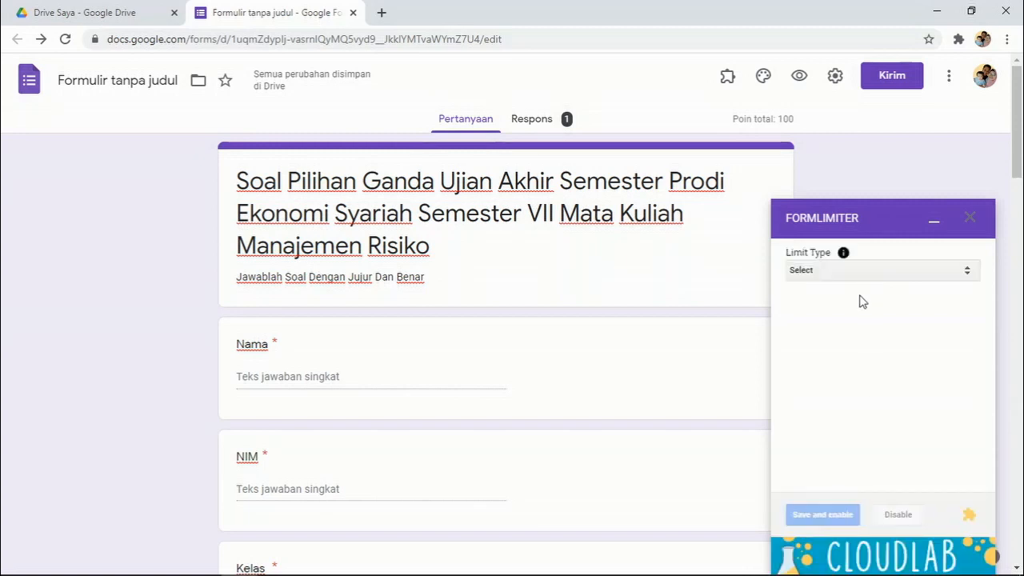
left_click(894, 277)
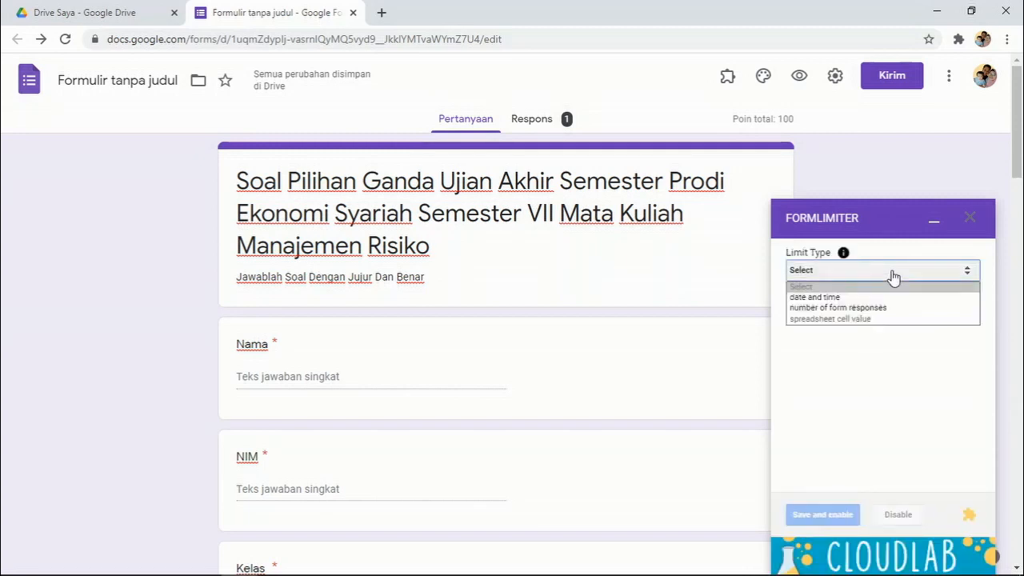
left_click(832, 297)
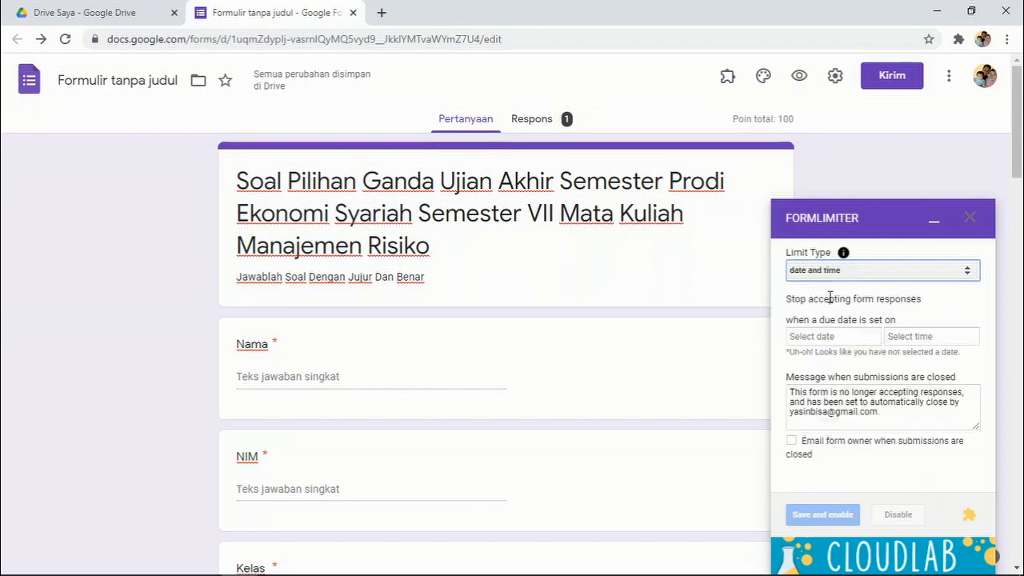
Set the due date for closing form responses to 02/01/2021.
left_click(824, 340)
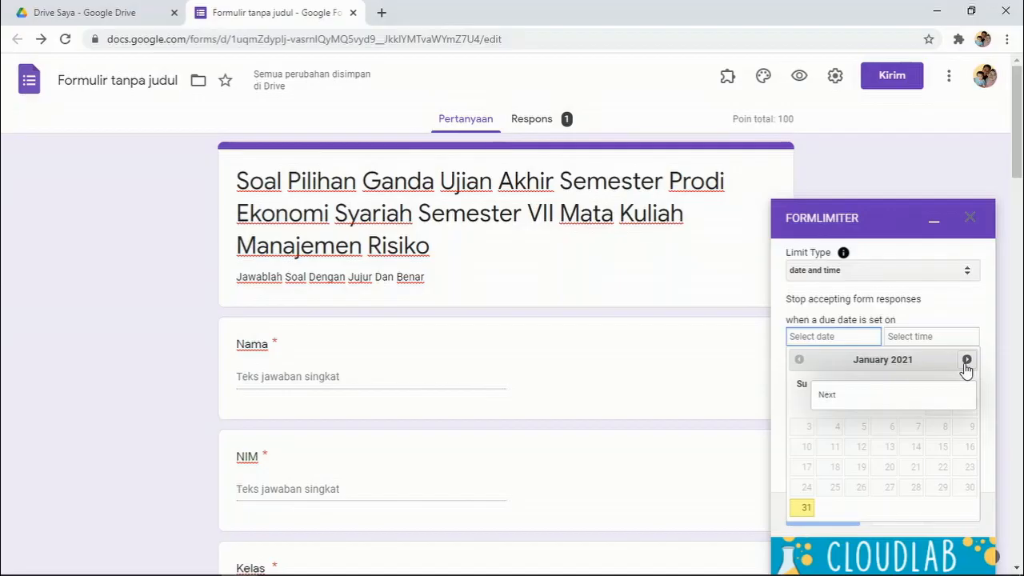
left_click(966, 360)
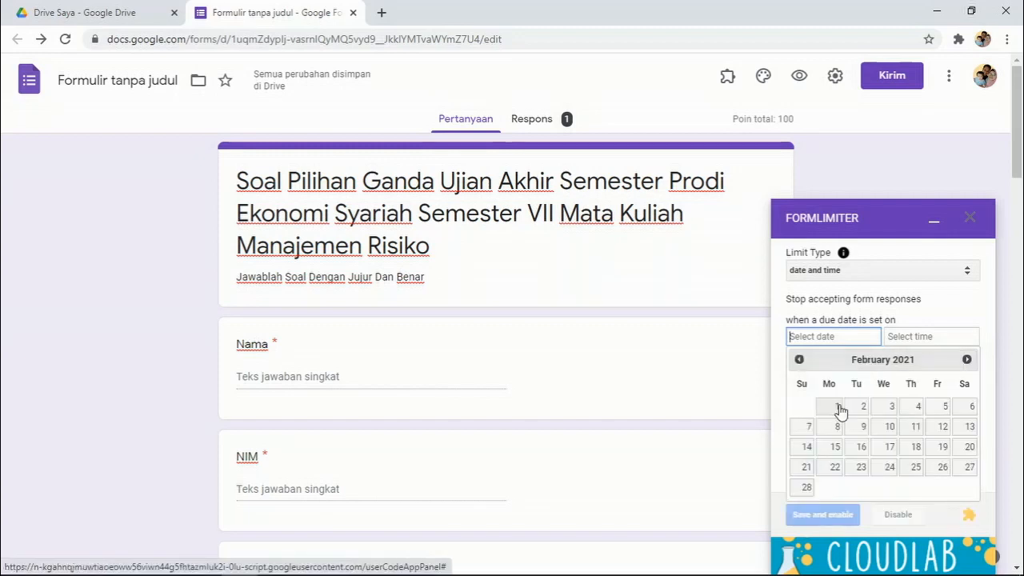
left_click(837, 410)
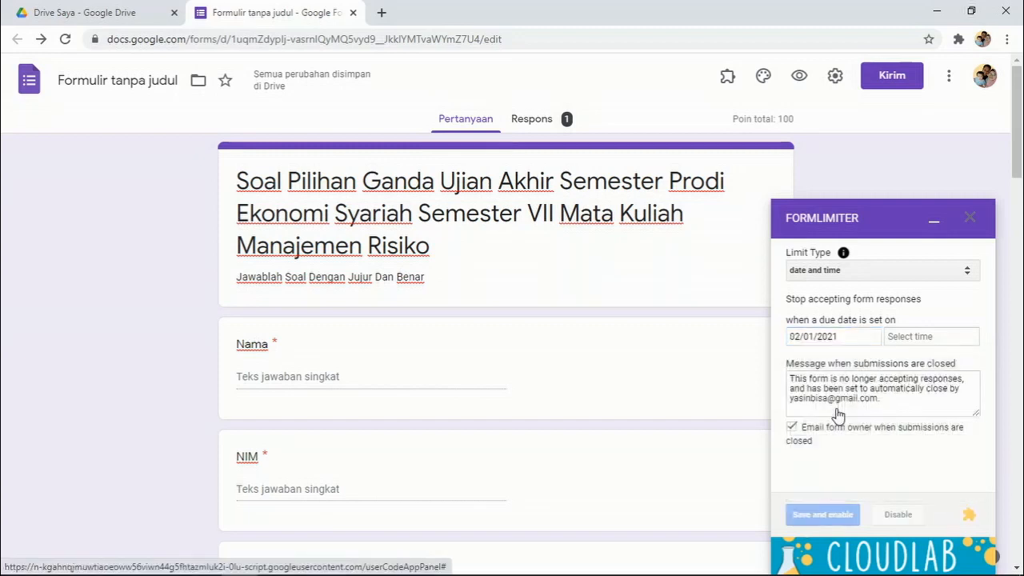
Set the formLimiter due time for closing form responses to 4:00 PM.
left_click(902, 340)
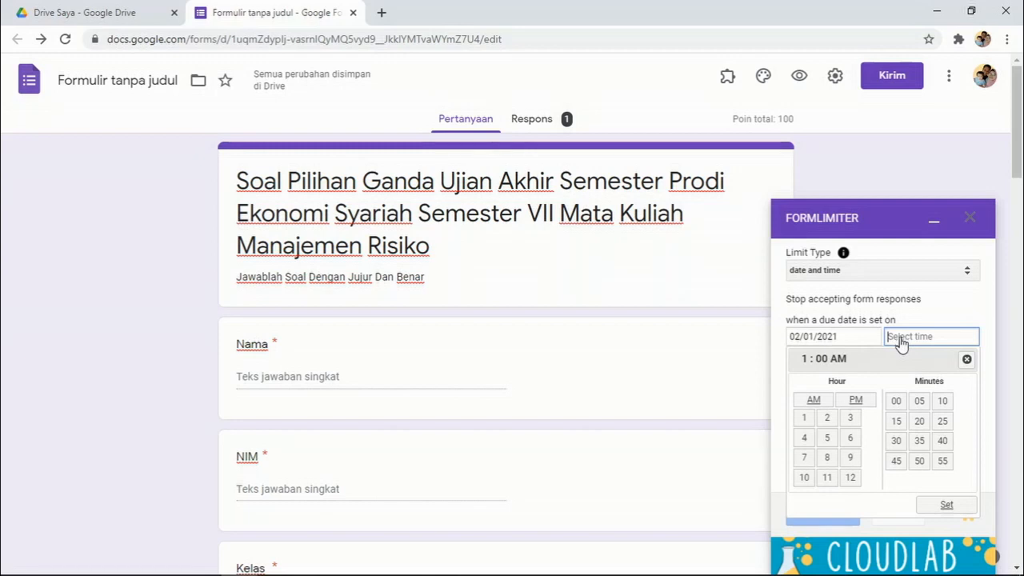
left_click(854, 402)
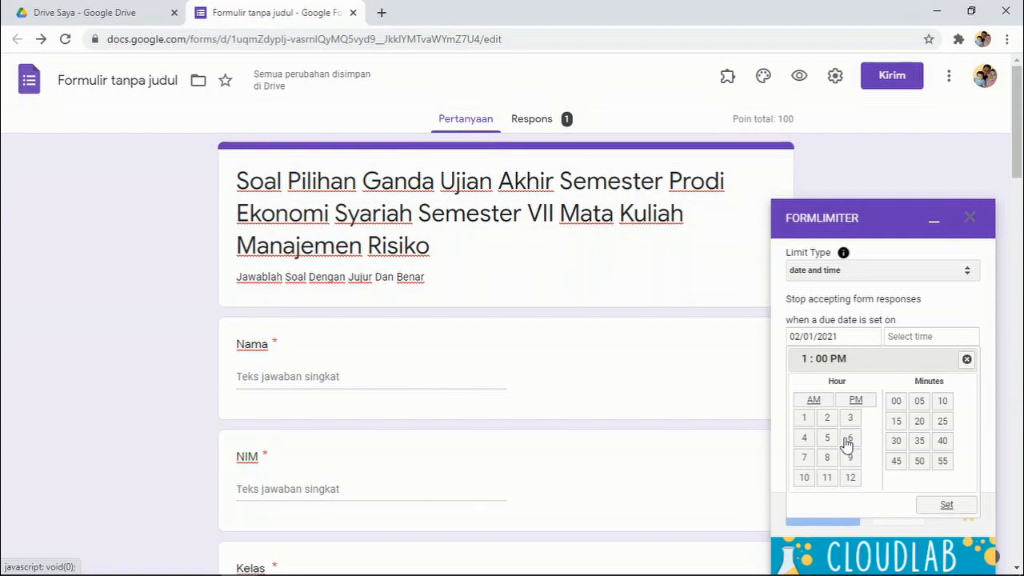
left_click(804, 440)
left_click(947, 506)
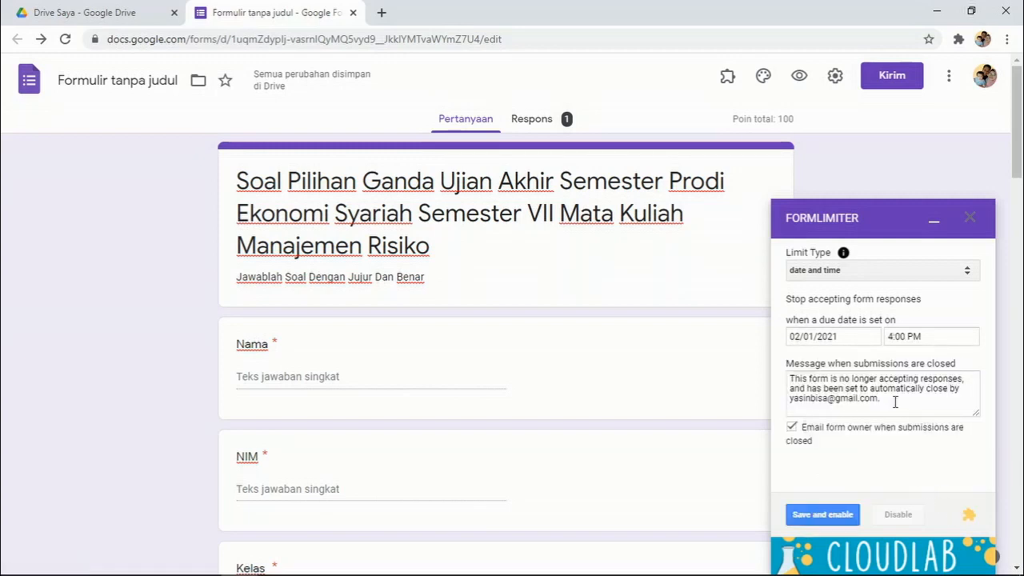
Replace the closed-submissions message with "Mohon Maaf Waktu Sudah Habis", save and enable the limit, and close formLimiter.
left_click_drag(888, 402, 775, 381)
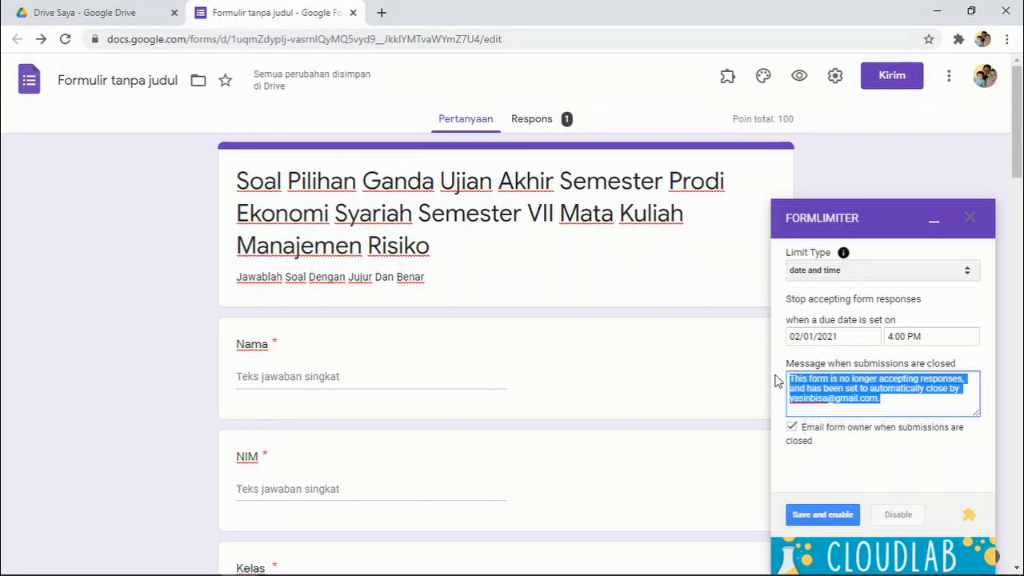
type("Mohon ")
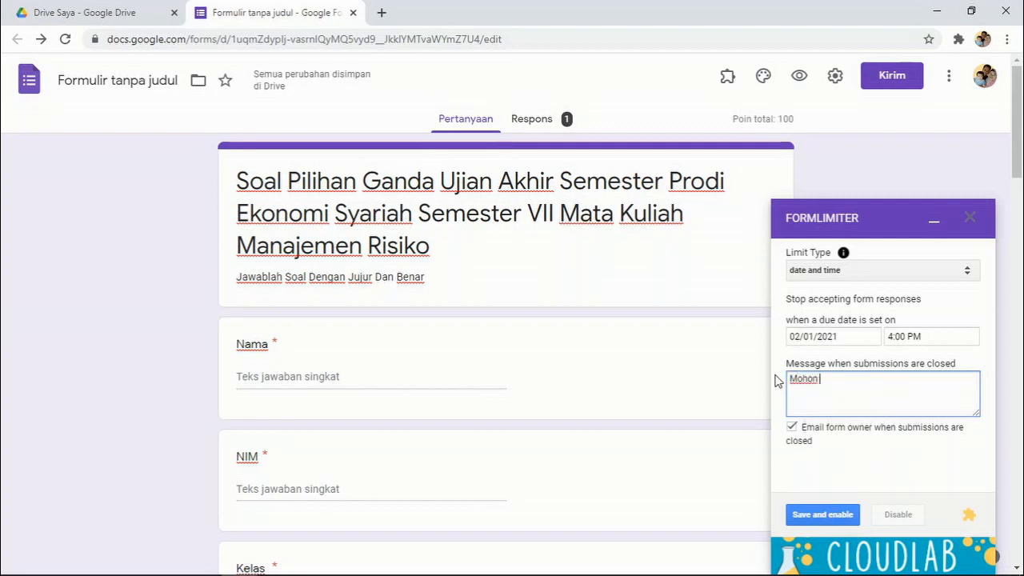
type("Maaf Waktu Sudah Habis")
left_click(823, 516)
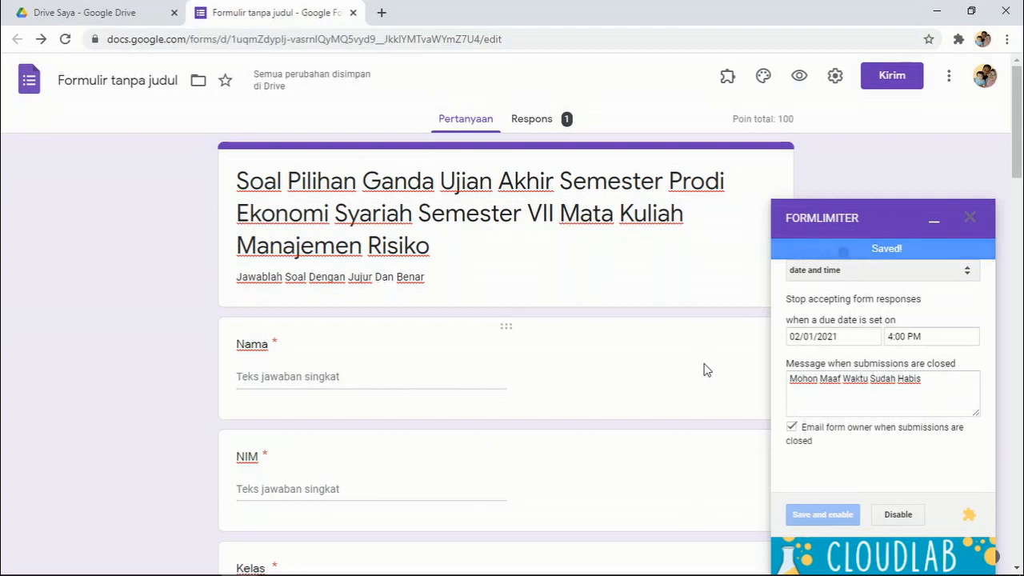
left_click(971, 221)
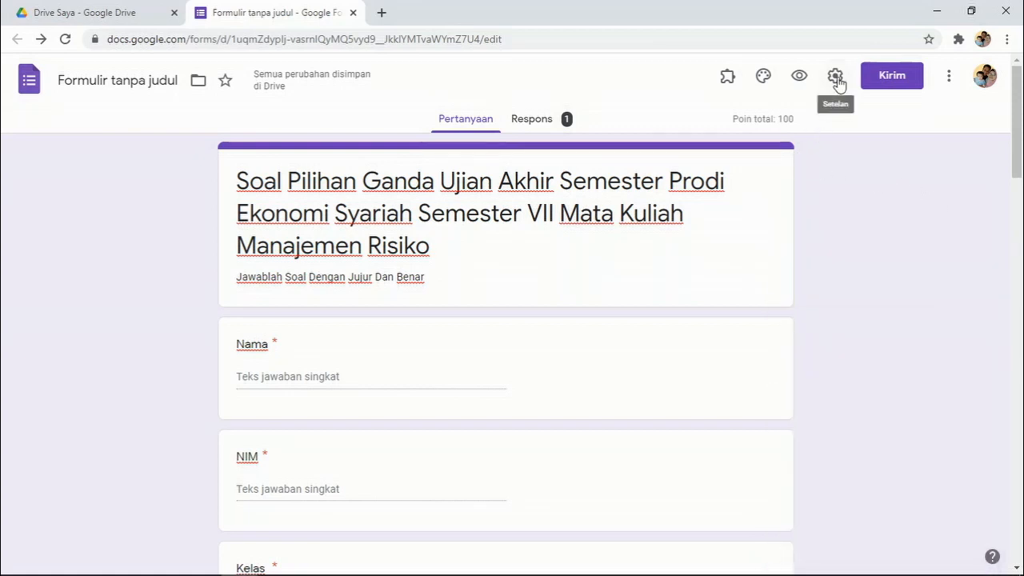
Create a new spreadsheet named "Formulir tanpa judul (Respons)" from the form's responses.
scroll(555, 323, "down", 4)
scroll(541, 325, "up", 4)
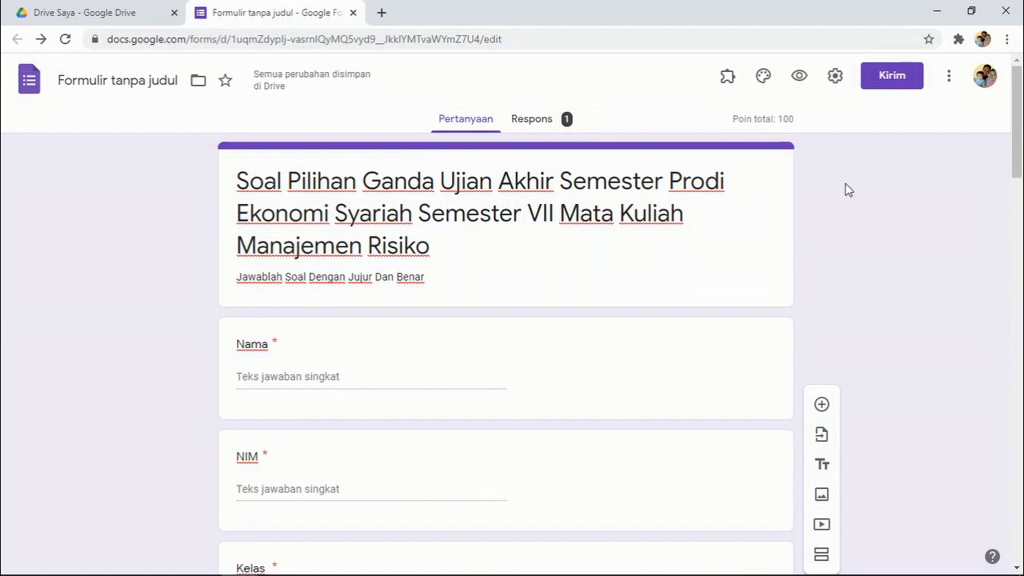
left_click(547, 121)
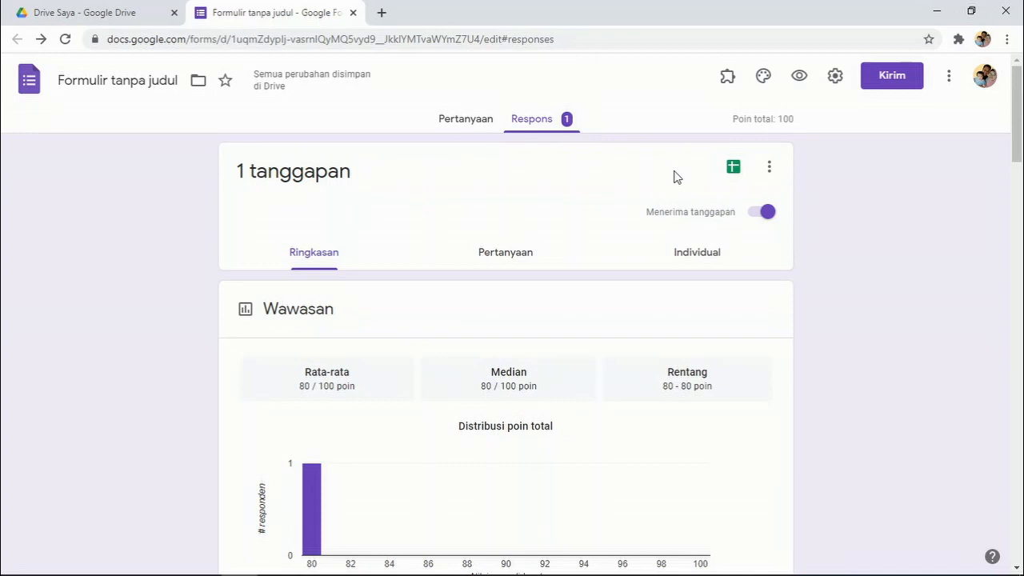
left_click(735, 168)
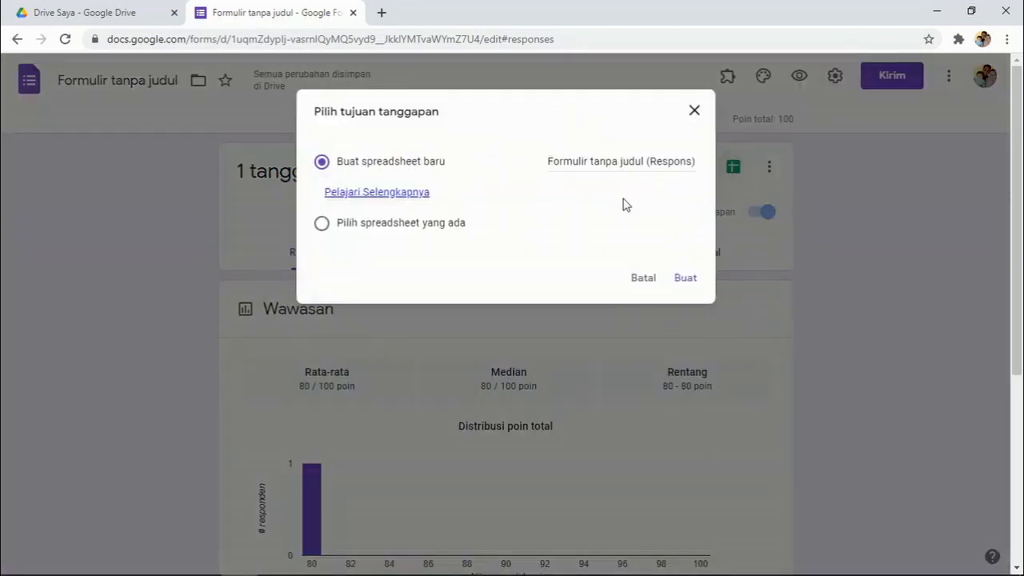
left_click(685, 278)
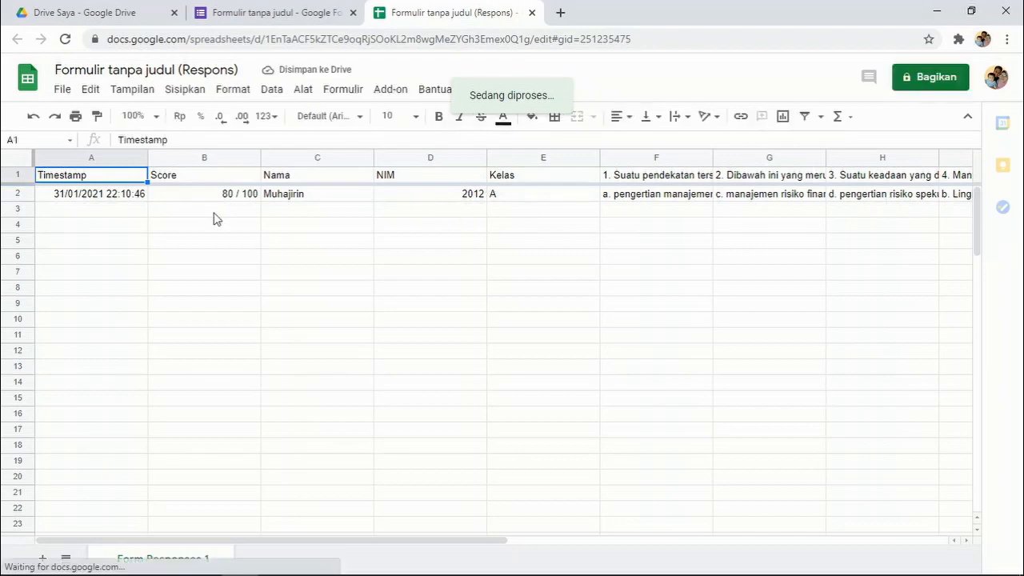
View the file formats available for downloading the response spreadsheet, without downloading it.
left_click(60, 93)
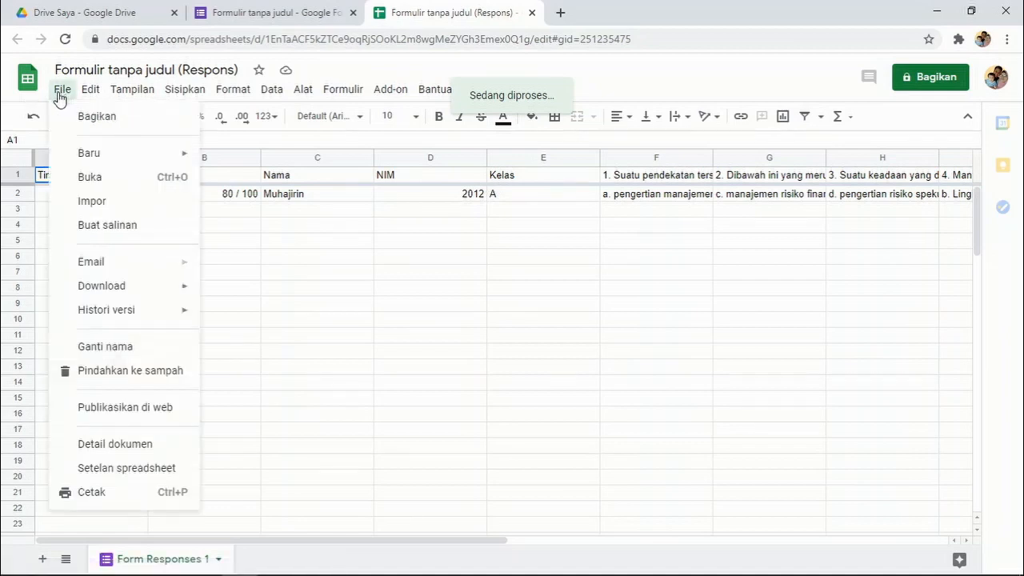
mouse_move(107, 292)
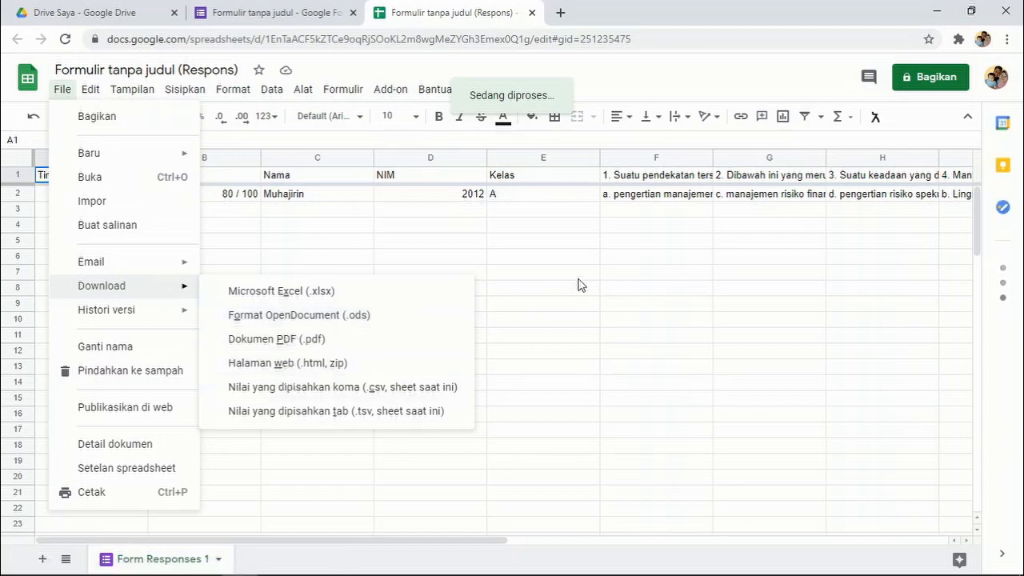
left_click(450, 248)
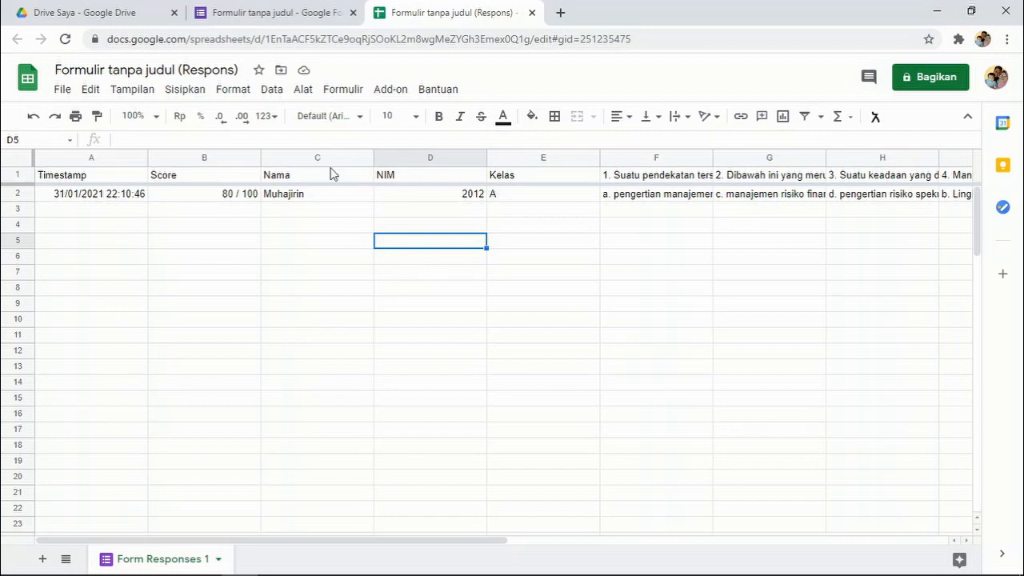
Return to the form's questions and copy its sharing link with the URL shortened, closing the send dialog.
left_click(304, 12)
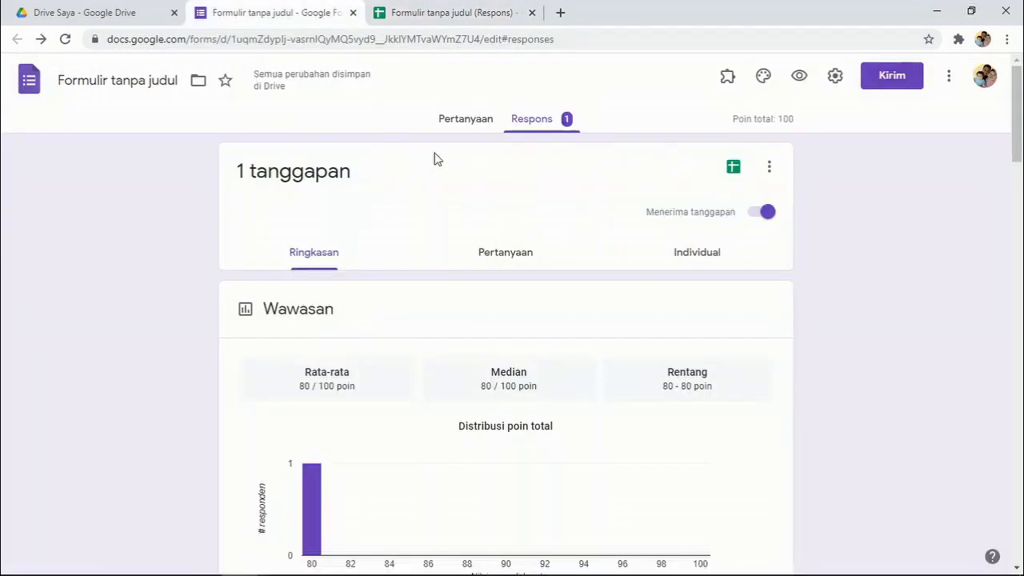
left_click(476, 124)
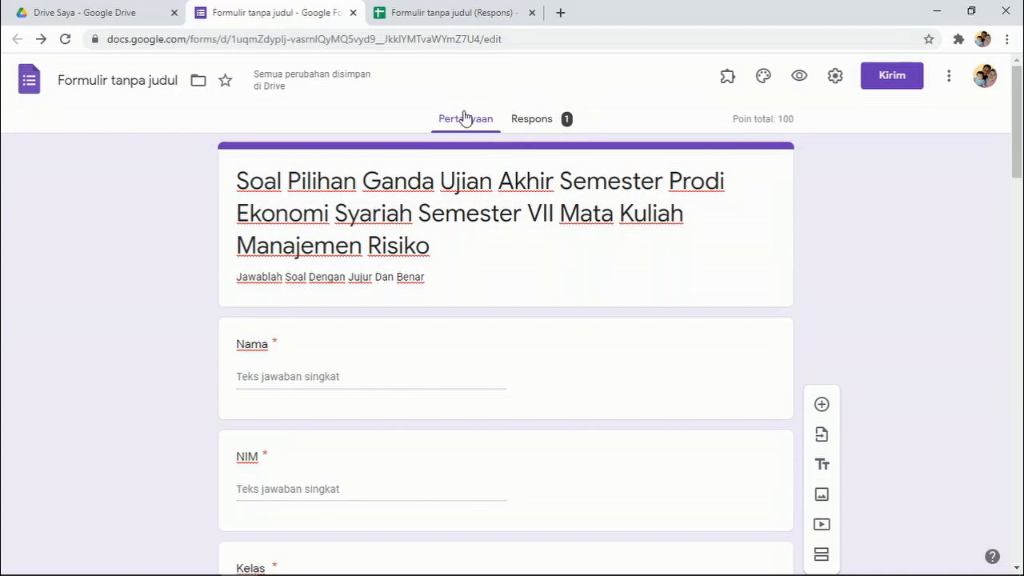
left_click(882, 77)
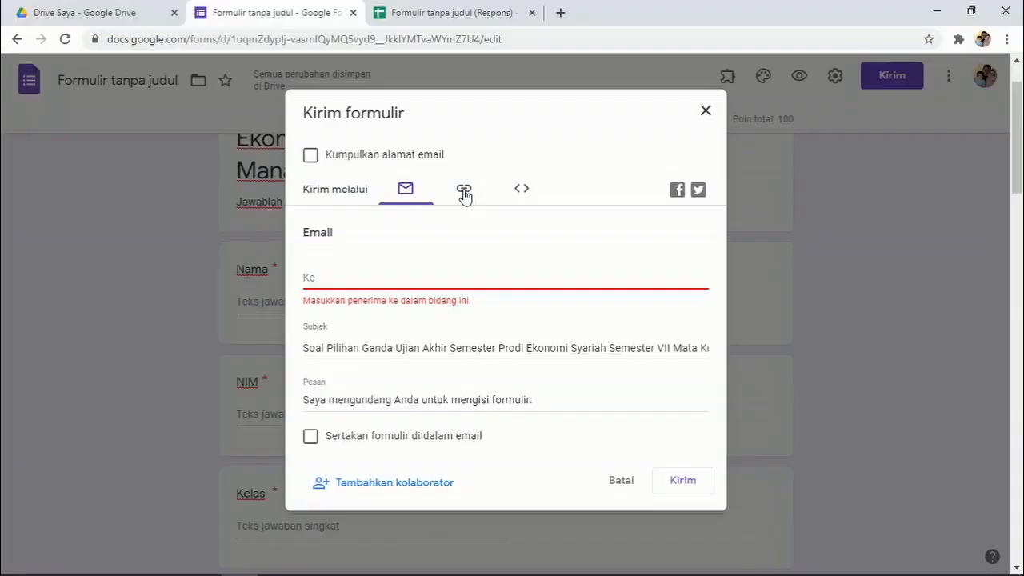
left_click(464, 192)
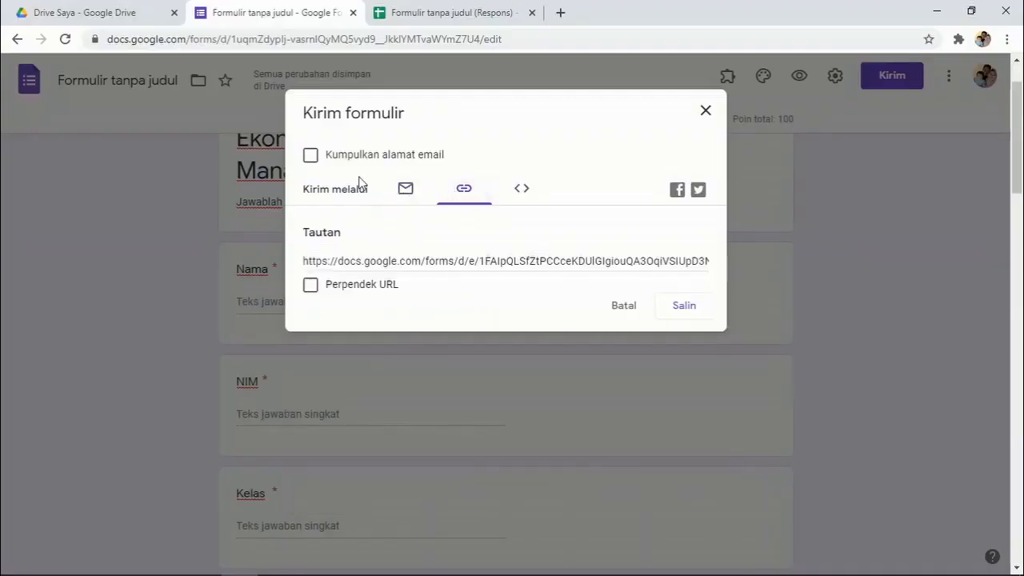
left_click(406, 191)
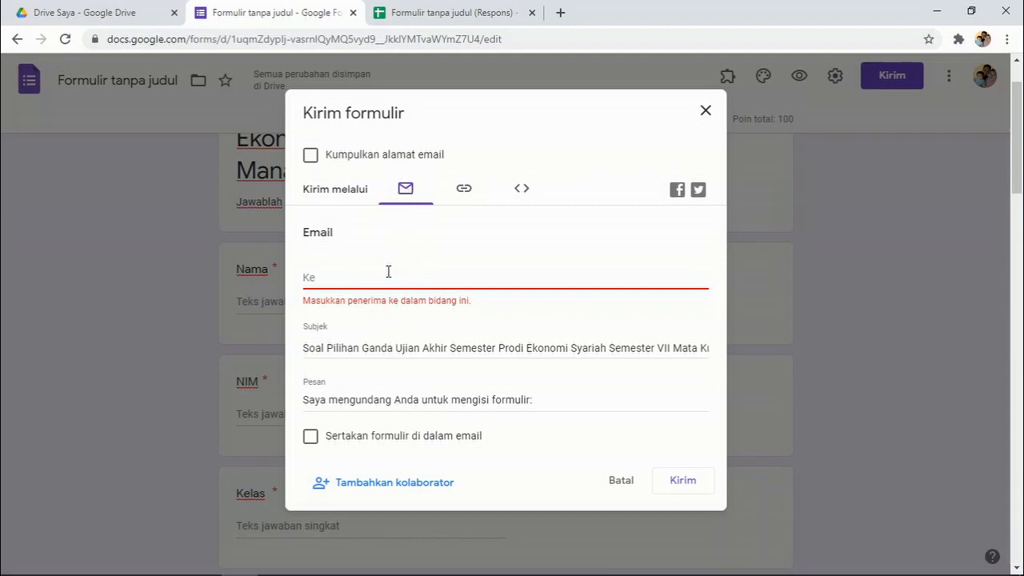
left_click(464, 190)
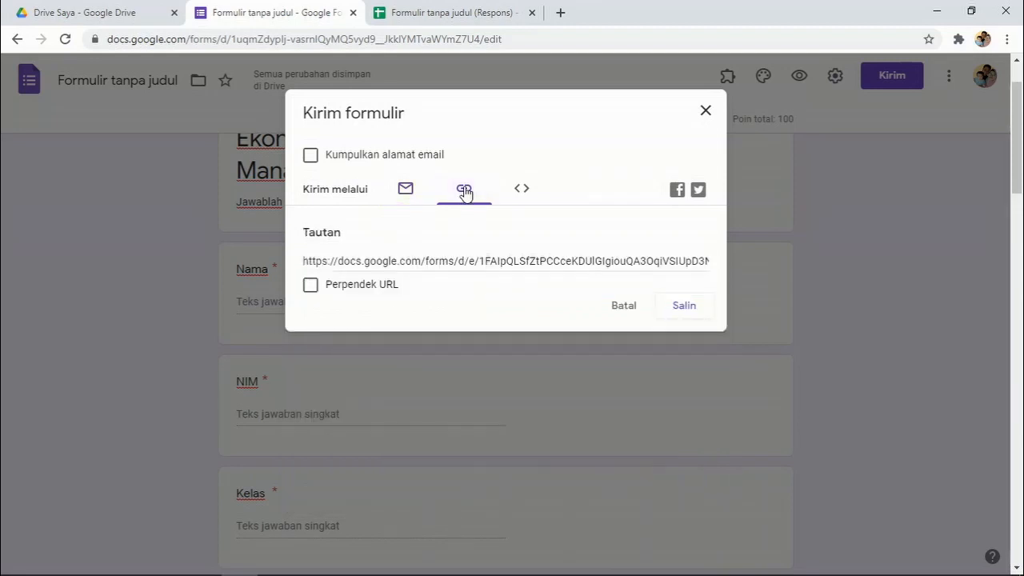
left_click(309, 288)
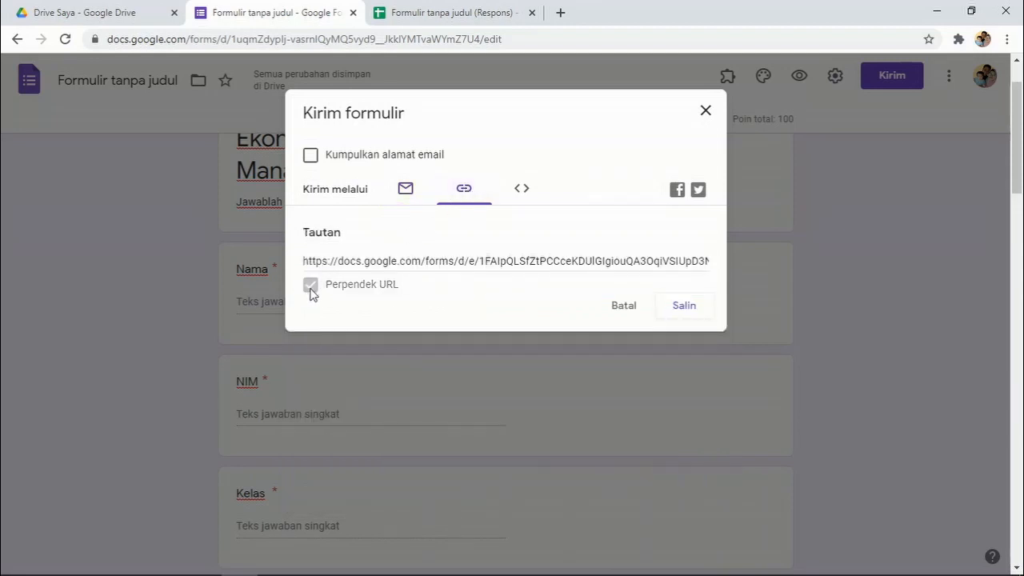
left_click(681, 311)
left_click(705, 112)
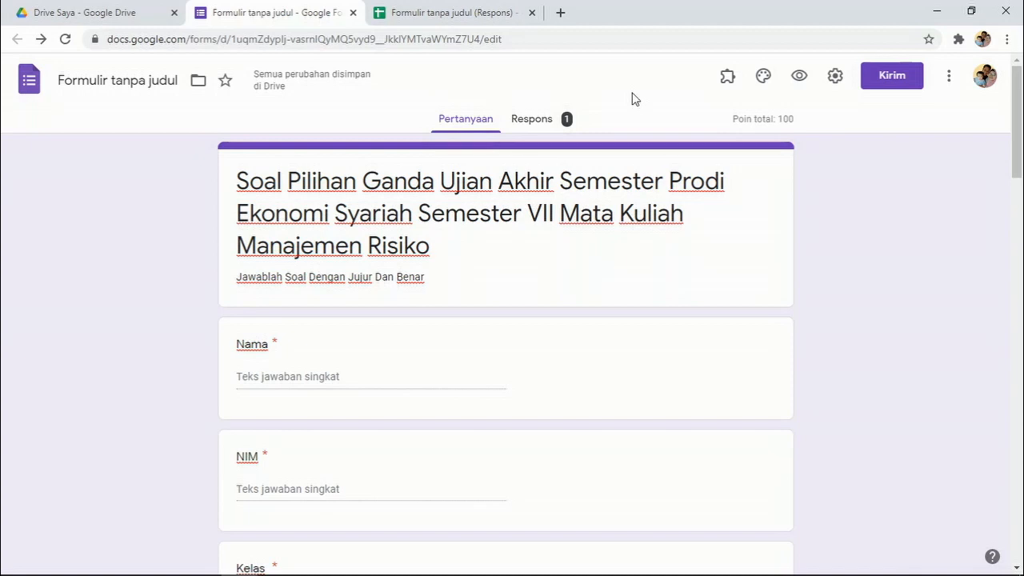
Open the list of add-ons installed for the form.
left_click(725, 83)
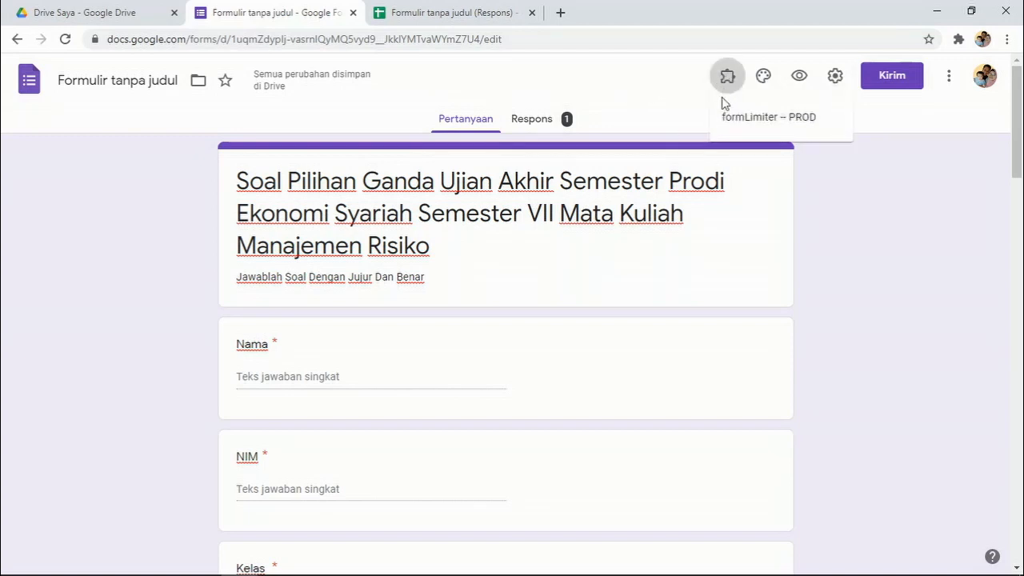
left_click(688, 98)
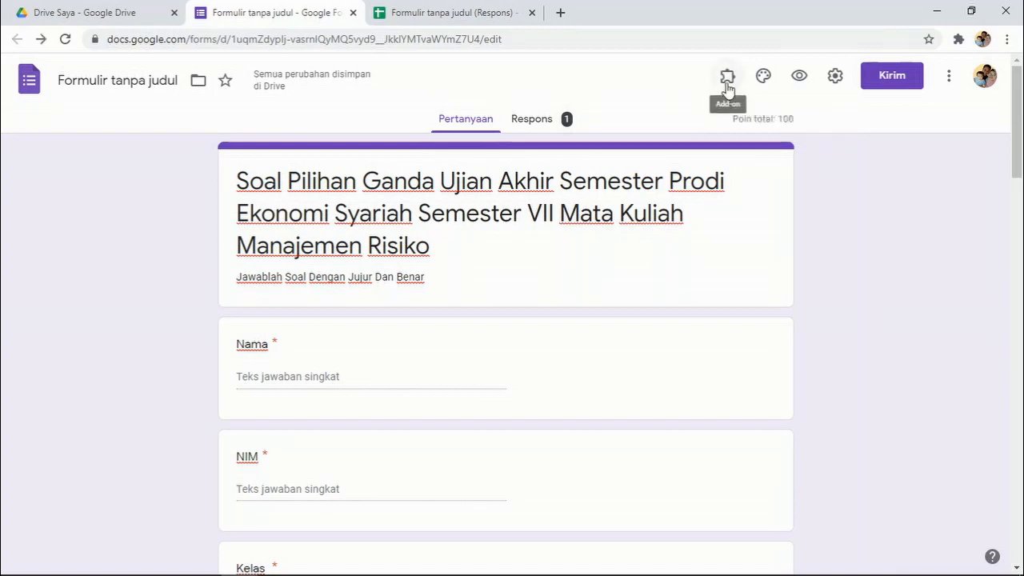
left_click(727, 80)
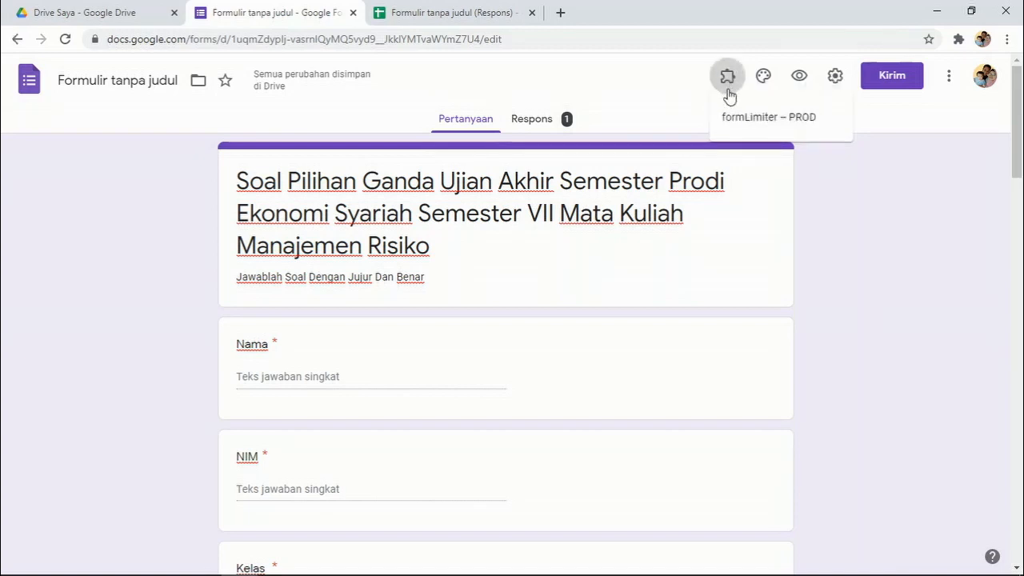